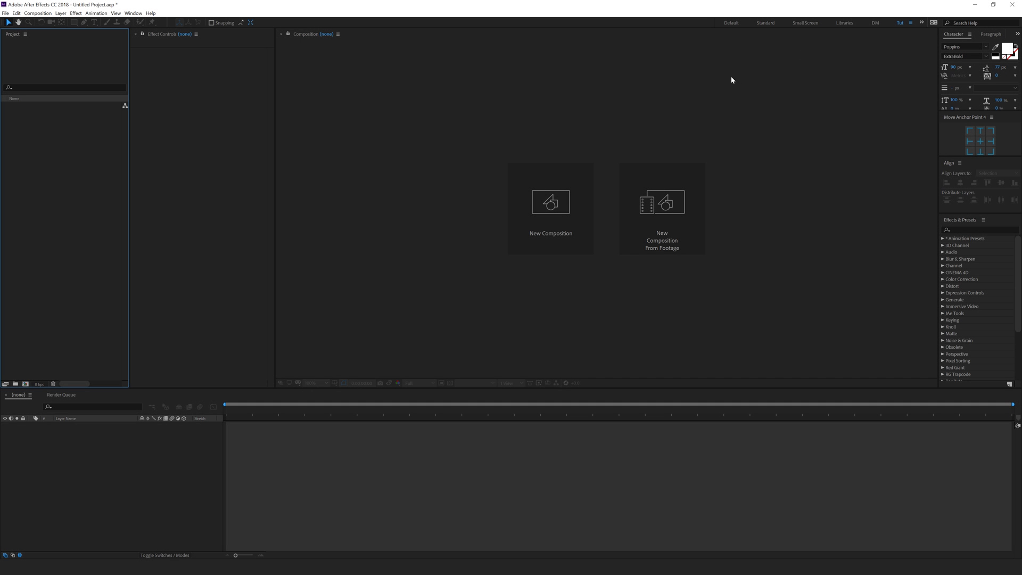
# - Create a new composition named 'Title' with a dark purple background
pyautogui.click(551, 221)
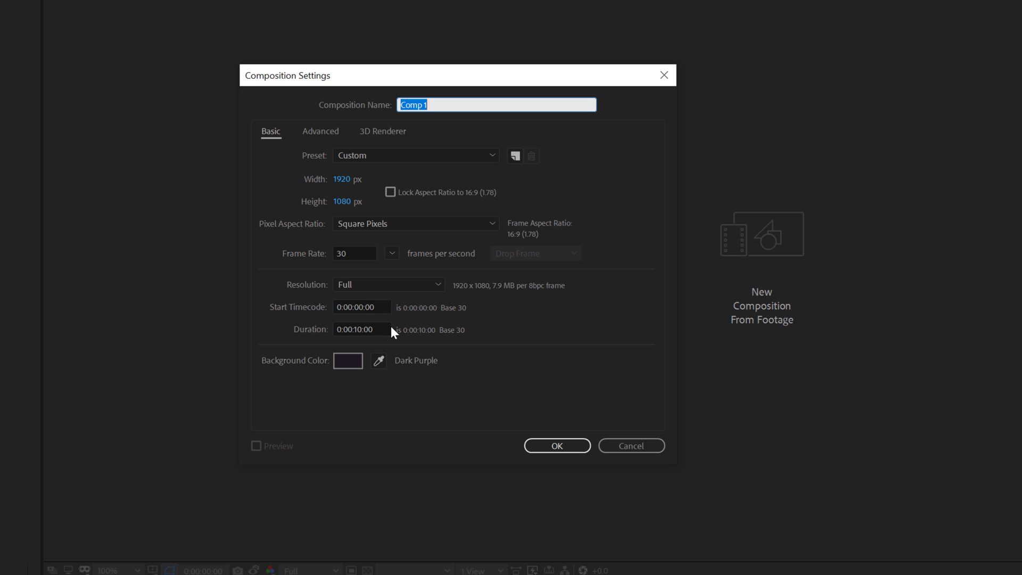
pyautogui.write('Title')
pyautogui.click(561, 447)
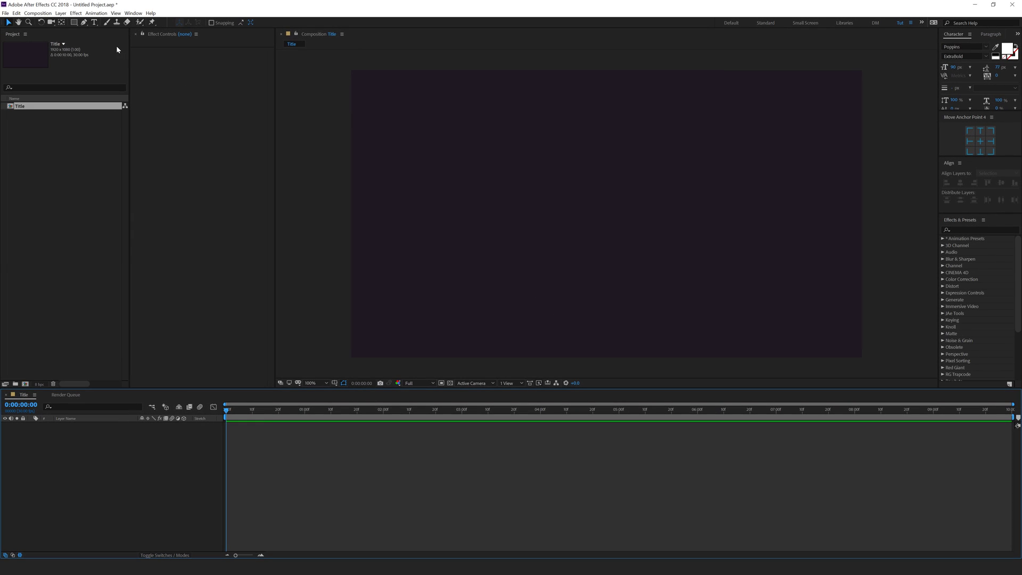
# - Add a text layer reading 'have no fear of perfection' to the composition
pyautogui.click(95, 23)
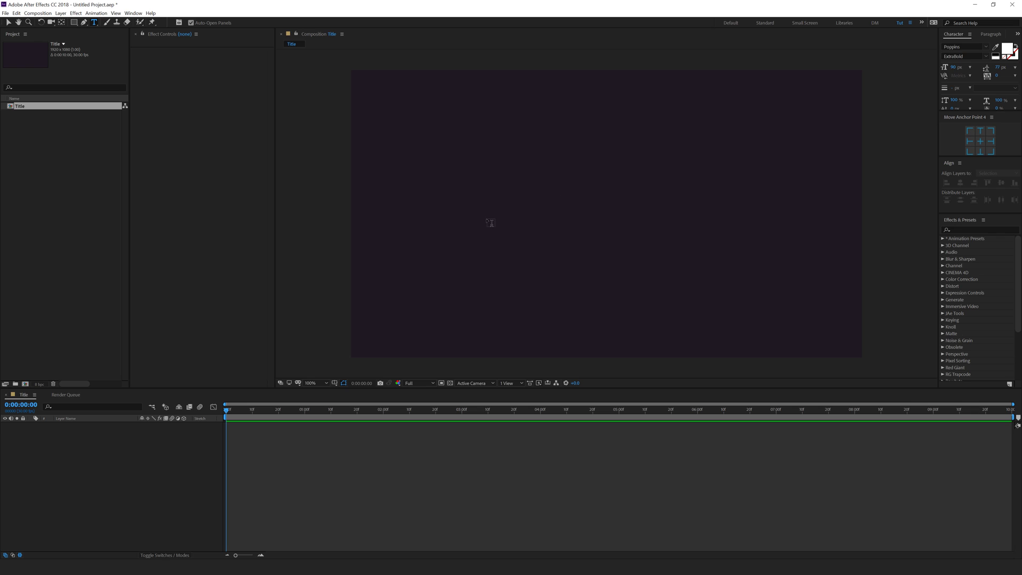
pyautogui.click(495, 210)
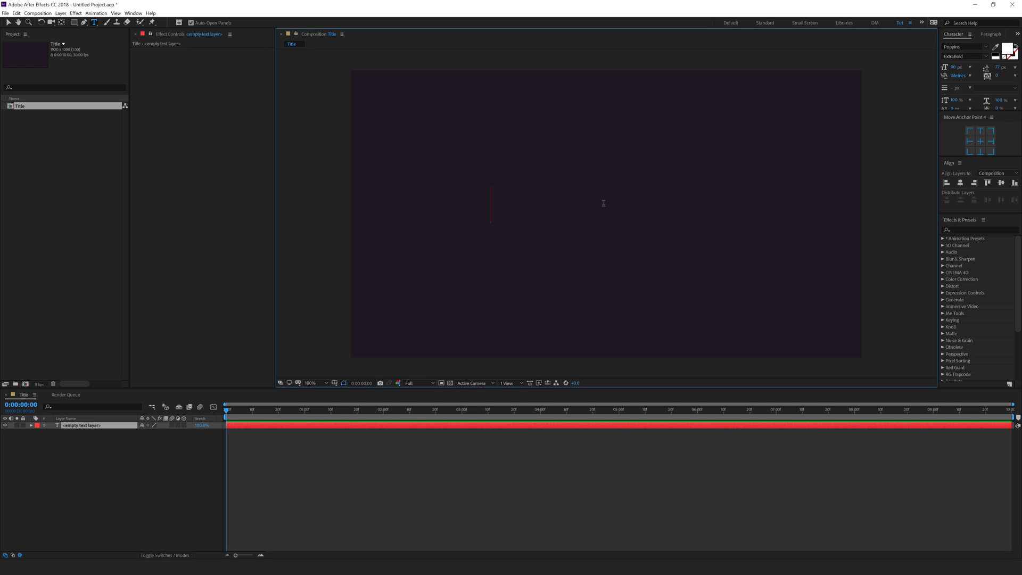
pyautogui.write('have no fear of perfection')
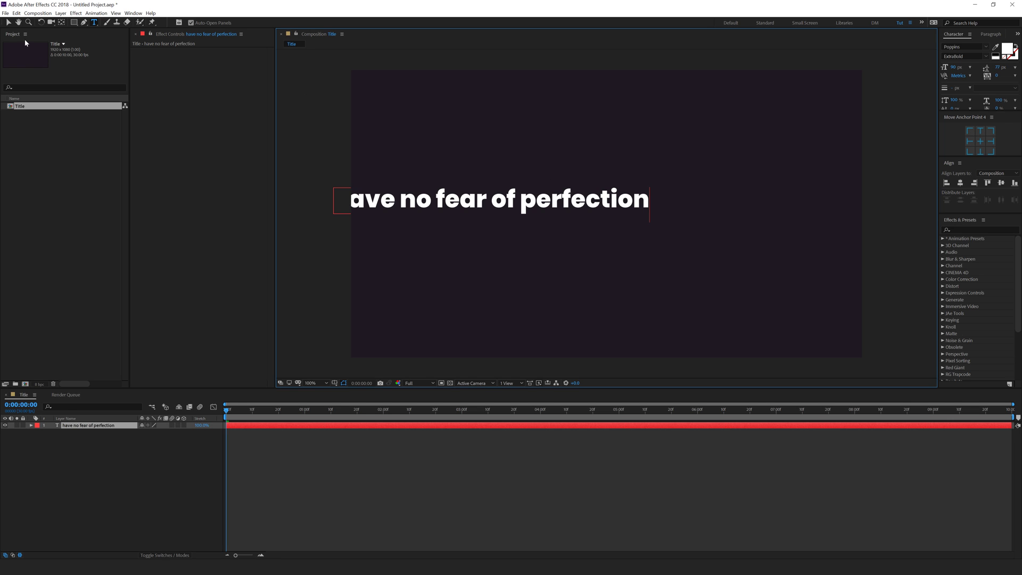
pyautogui.click(9, 23)
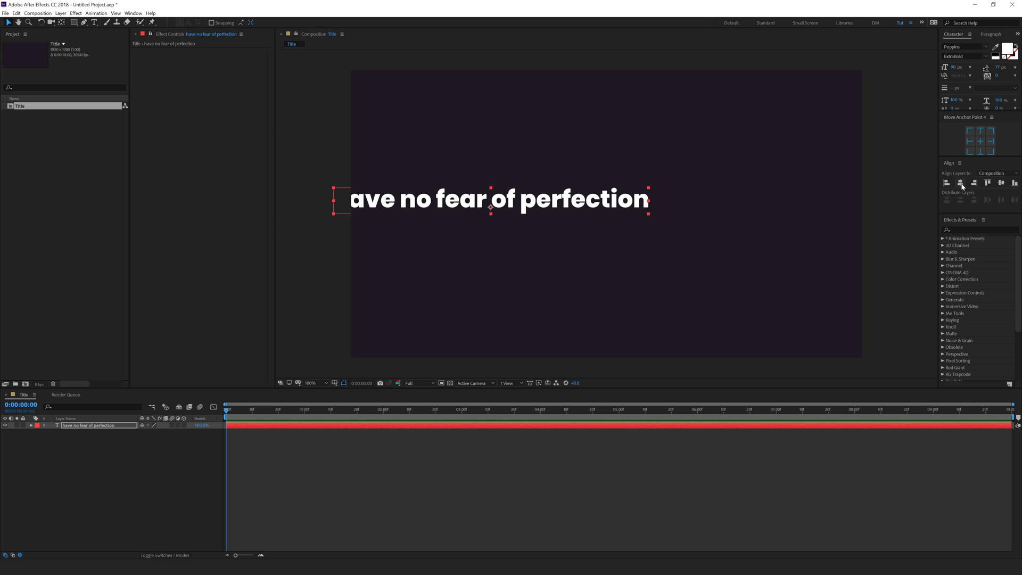
# - Centre the text layer horizontally and vertically in the composition
pyautogui.click(961, 183)
pyautogui.click(1001, 183)
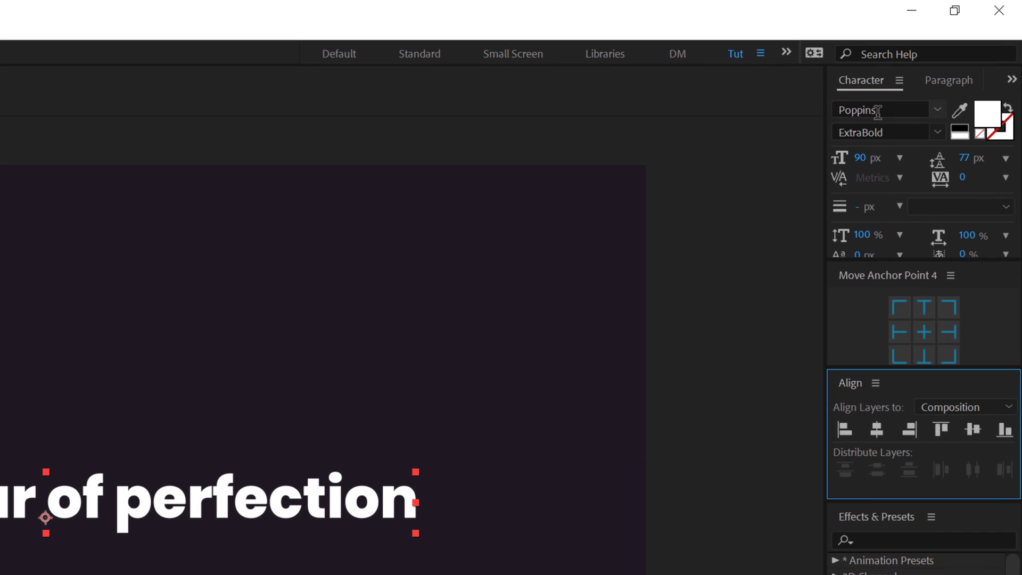
pyautogui.click(430, 396)
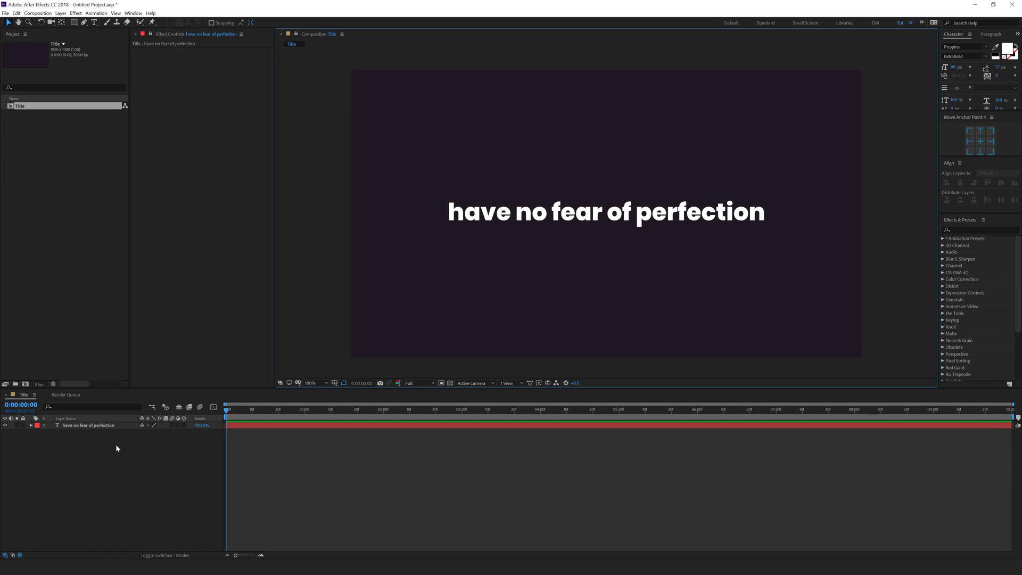
pyautogui.click(616, 205)
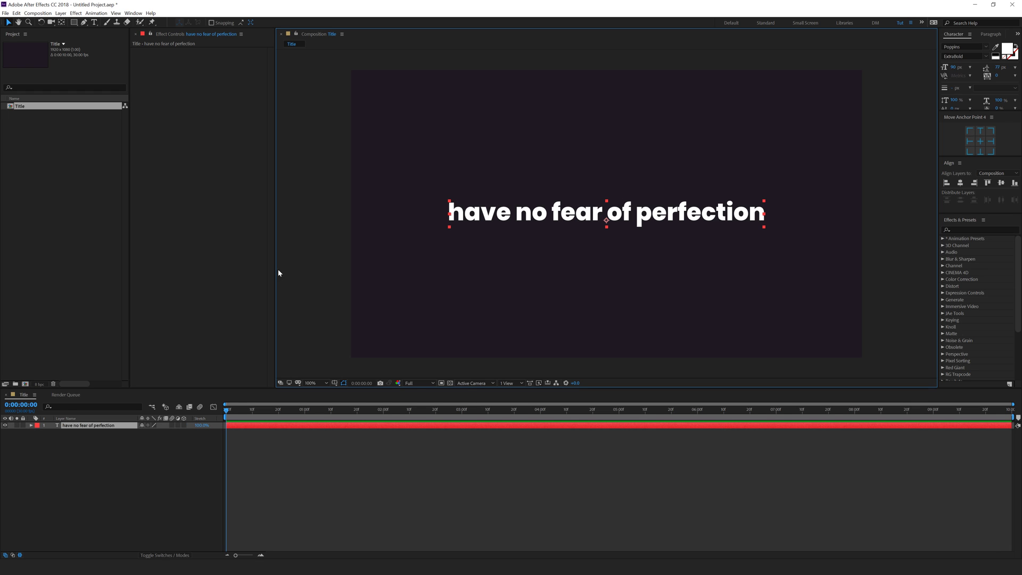
pyautogui.click(71, 463)
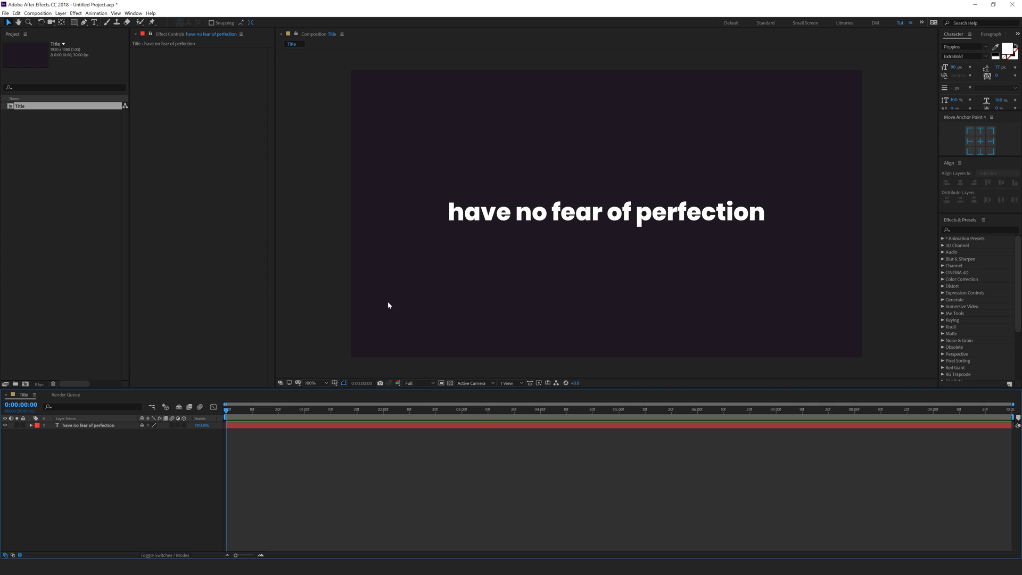
# - Add a Position animator to the text layer
pyautogui.click(31, 425)
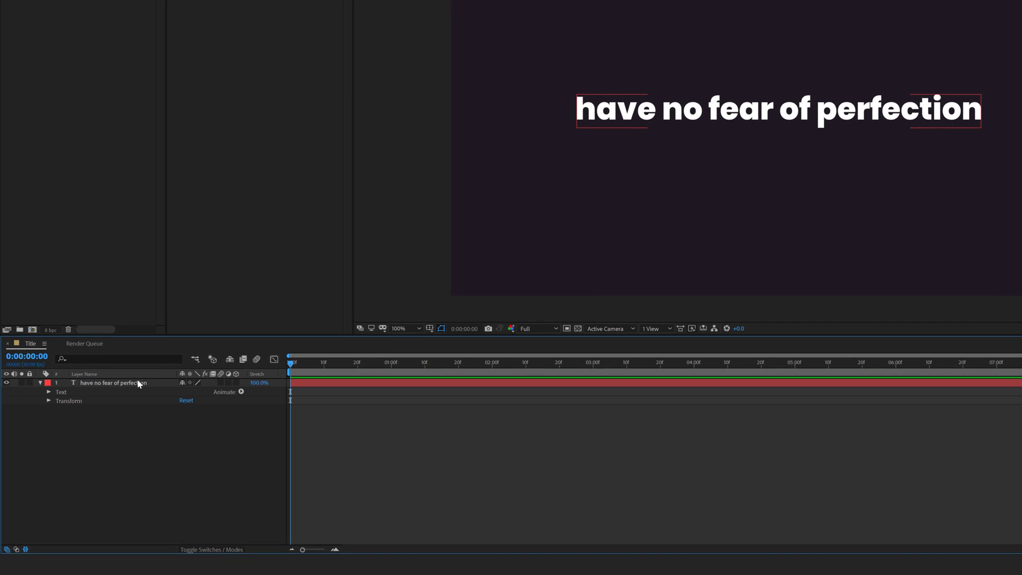
pyautogui.click(241, 392)
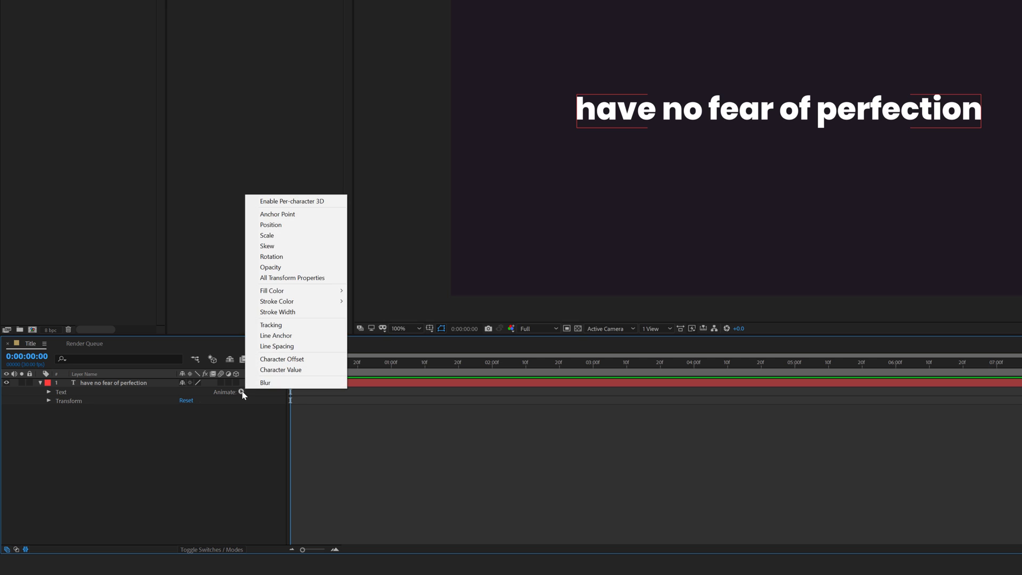
pyautogui.click(275, 228)
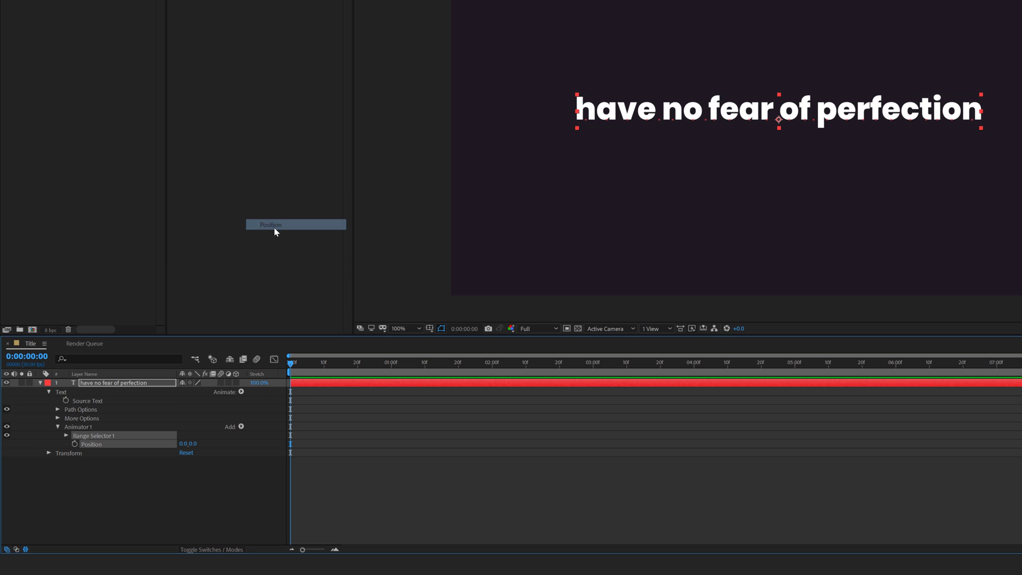
# - Replace Range Selector 1 with an Expression Selector and reveal its Amount expression
pyautogui.click(154, 471)
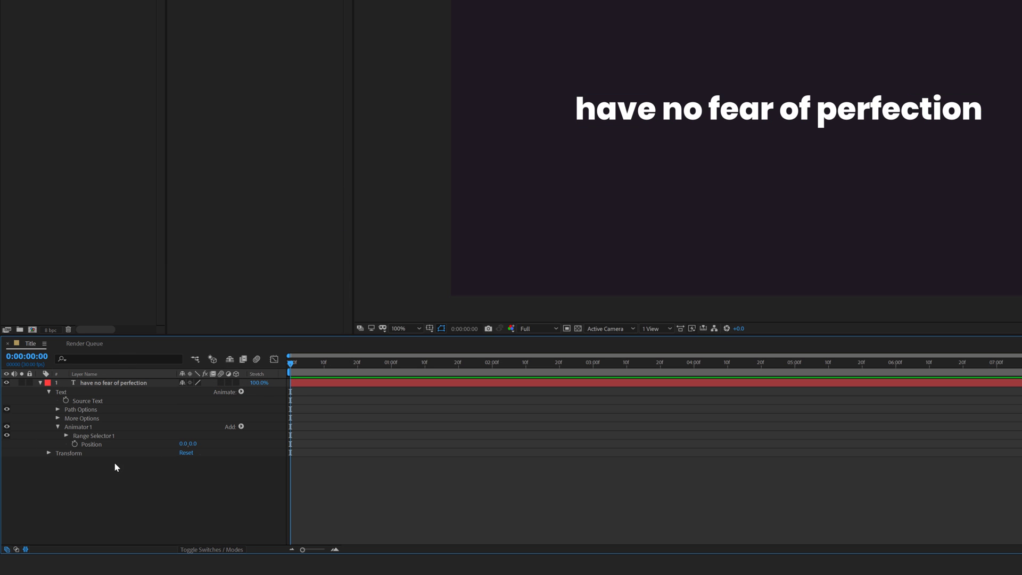
pyautogui.click(92, 437)
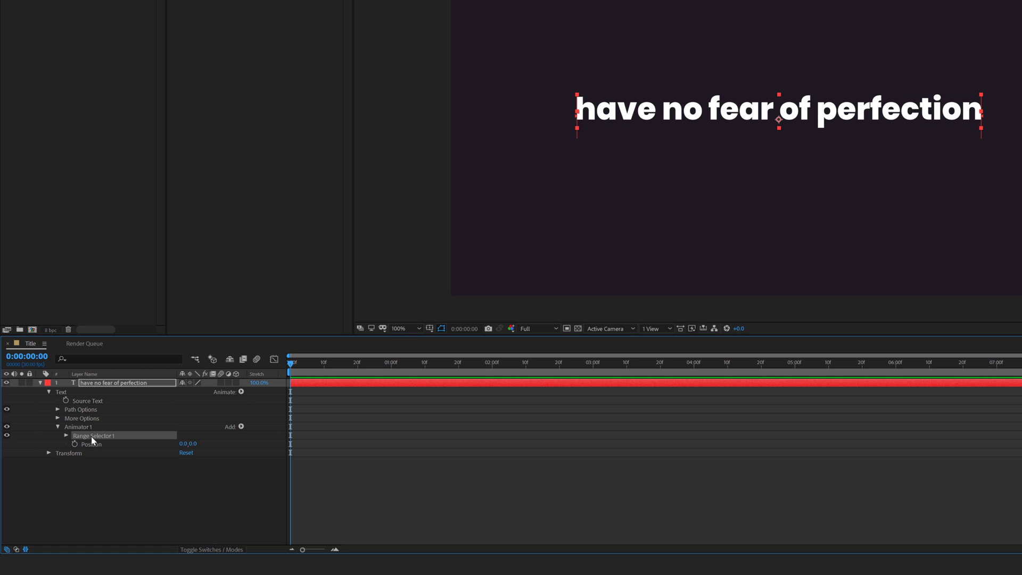
pyautogui.press('Delete')
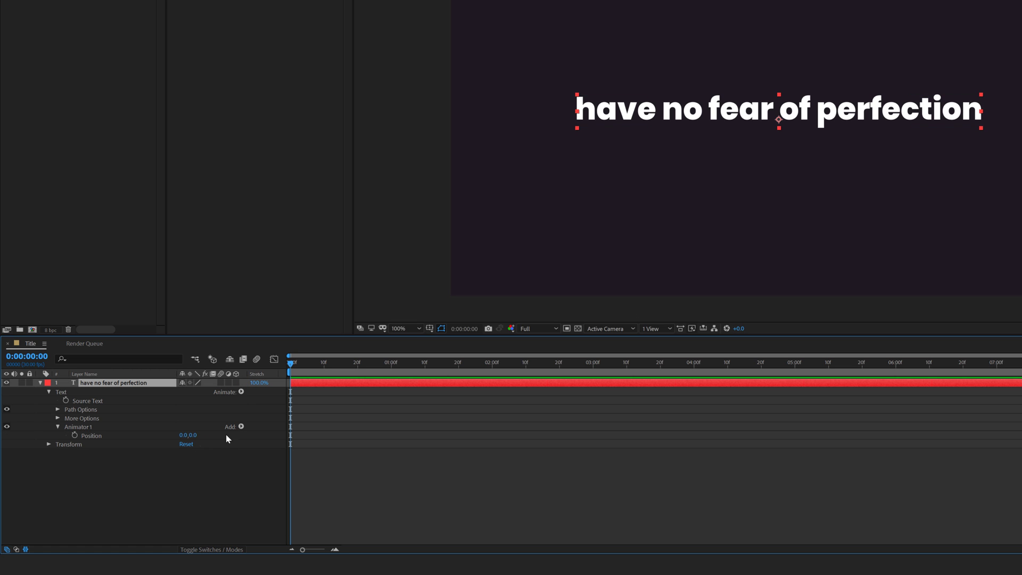
pyautogui.click(241, 427)
pyautogui.moveTo(268, 442)
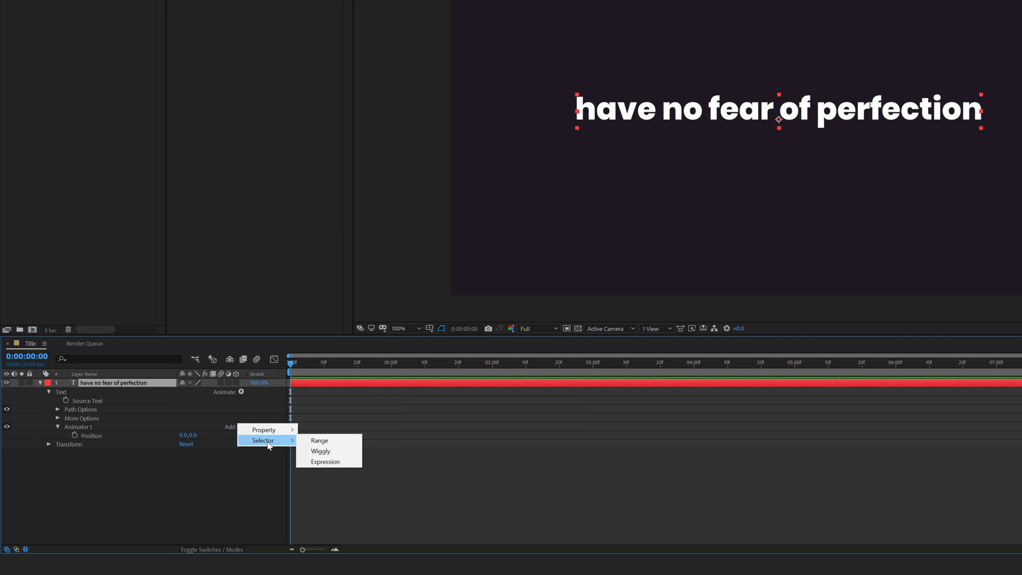
pyautogui.click(325, 462)
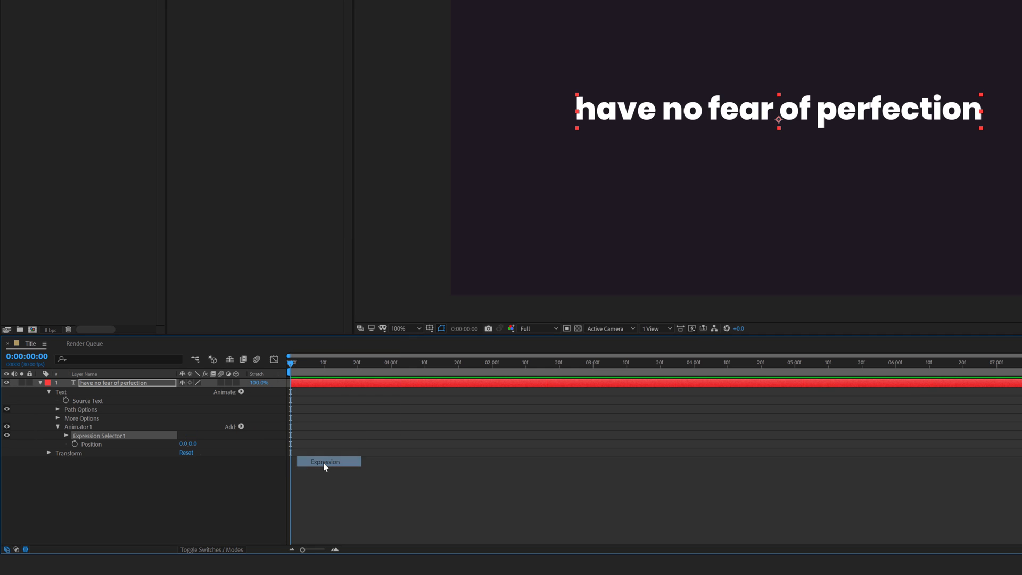
pyautogui.click(66, 436)
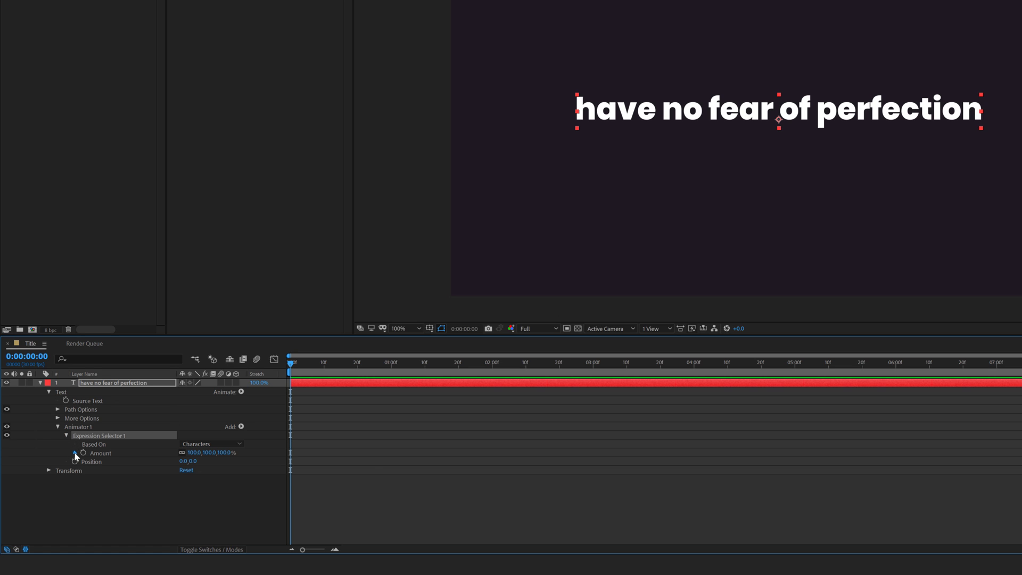
pyautogui.click(75, 454)
# - Enlarge the Amount expression field and select all the bounce code in the EXP notes
pyautogui.moveTo(385, 464); pyautogui.dragTo(368, 495)
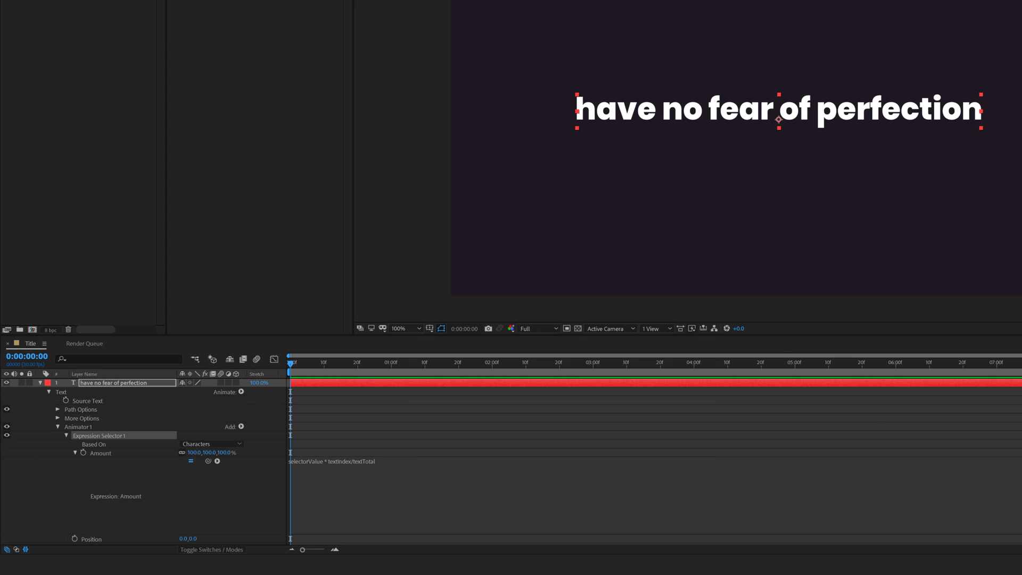
pyautogui.hotkey('alt', 'Tab')
pyautogui.hotkey('ctrl', 'a')
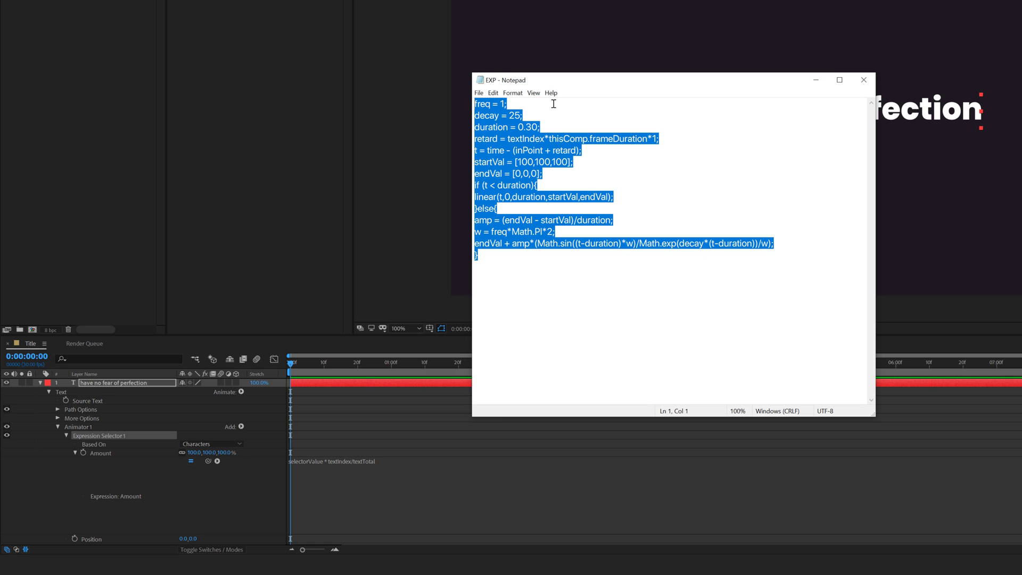
# - Paste the bounce code into the Amount expression and commit it
pyautogui.click(356, 471)
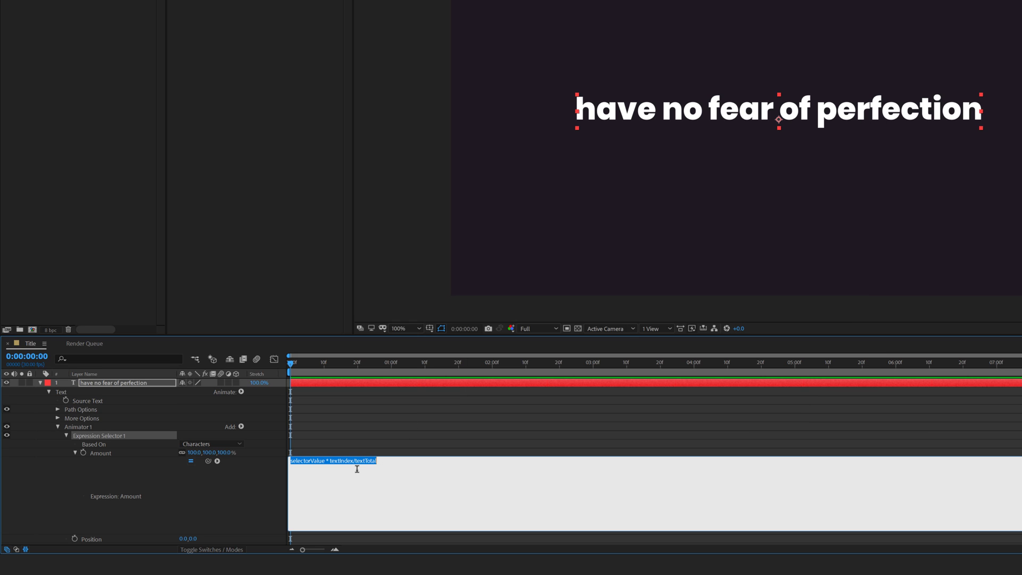
pyautogui.hotkey('ctrl', 'v')
pyautogui.click(382, 410)
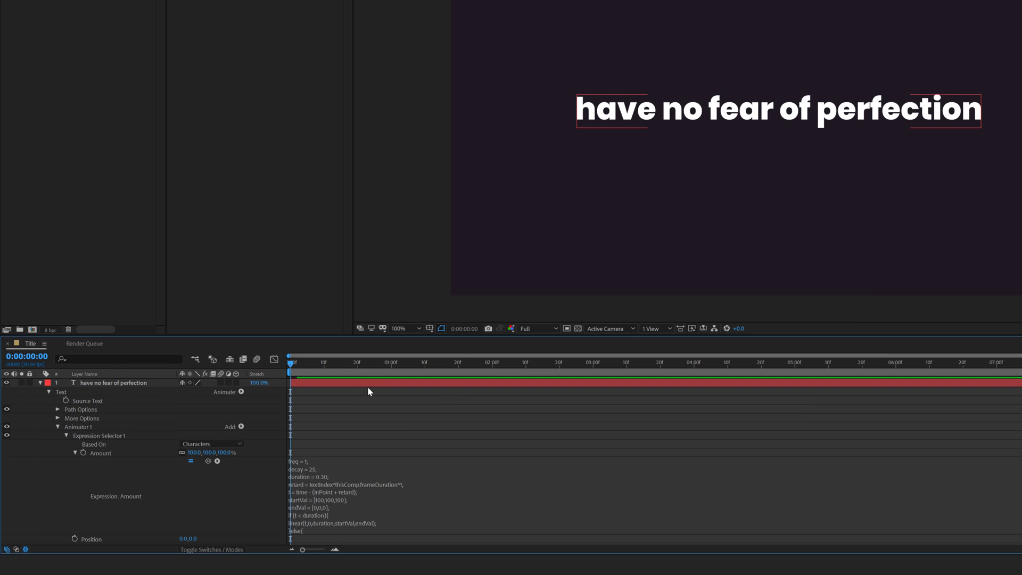
pyautogui.moveTo(304, 367)
pyautogui.mouseDown()
pyautogui.moveTo(420, 371)
pyautogui.moveTo(291, 367)
pyautogui.mouseUp()
pyautogui.click(75, 453)
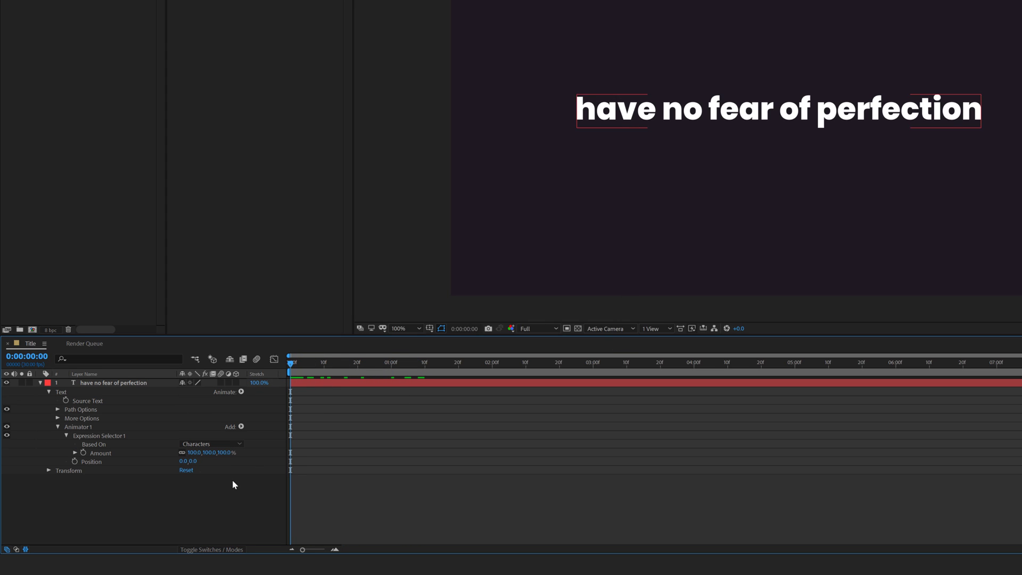
# - Set the animator Position to 0, -200 and end the work area at 2 seconds
pyautogui.click(191, 461)
pyautogui.write('-200')
pyautogui.press('Return')
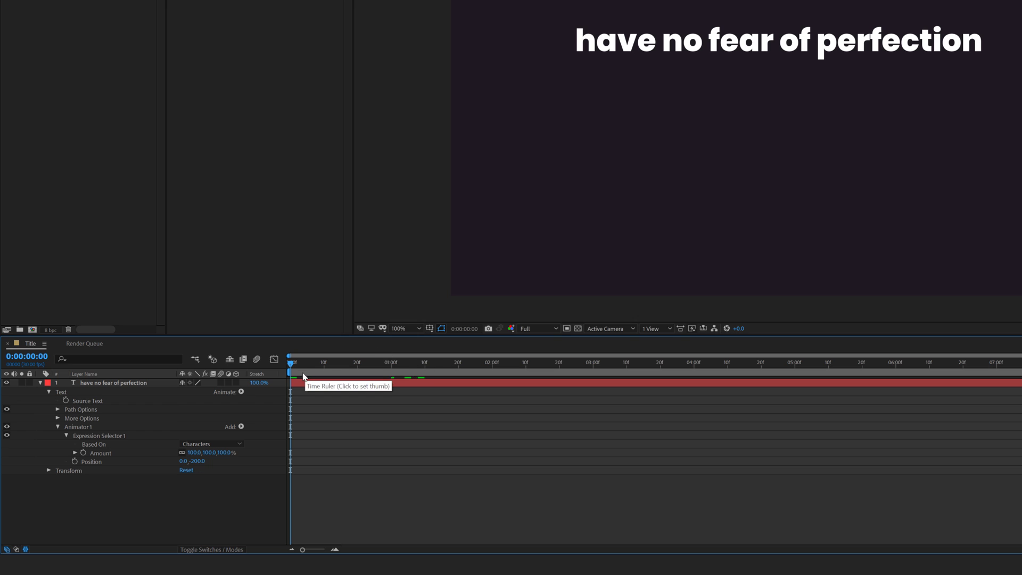
pyautogui.press('space')
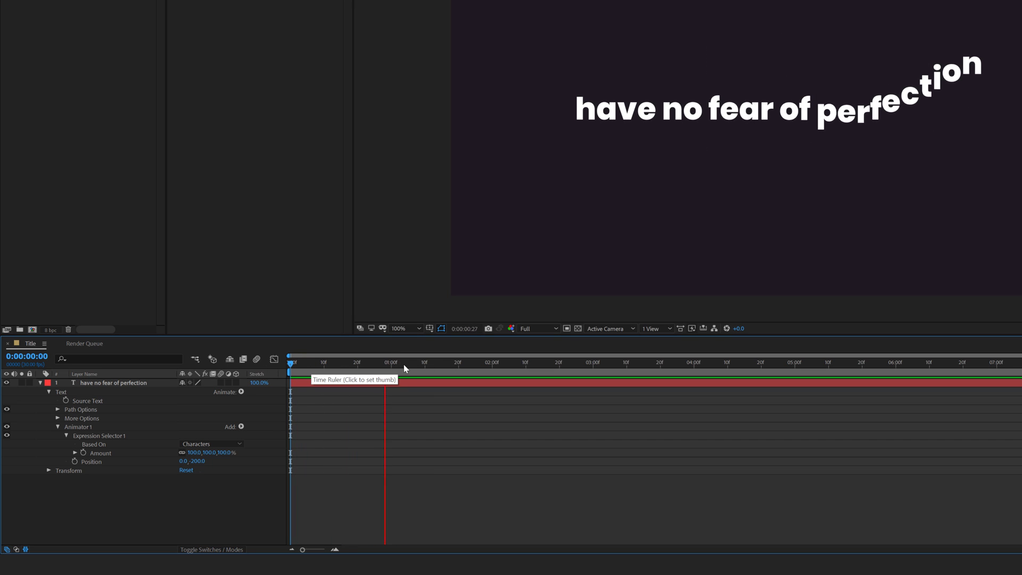
pyautogui.moveTo(495, 365); pyautogui.dragTo(493, 369)
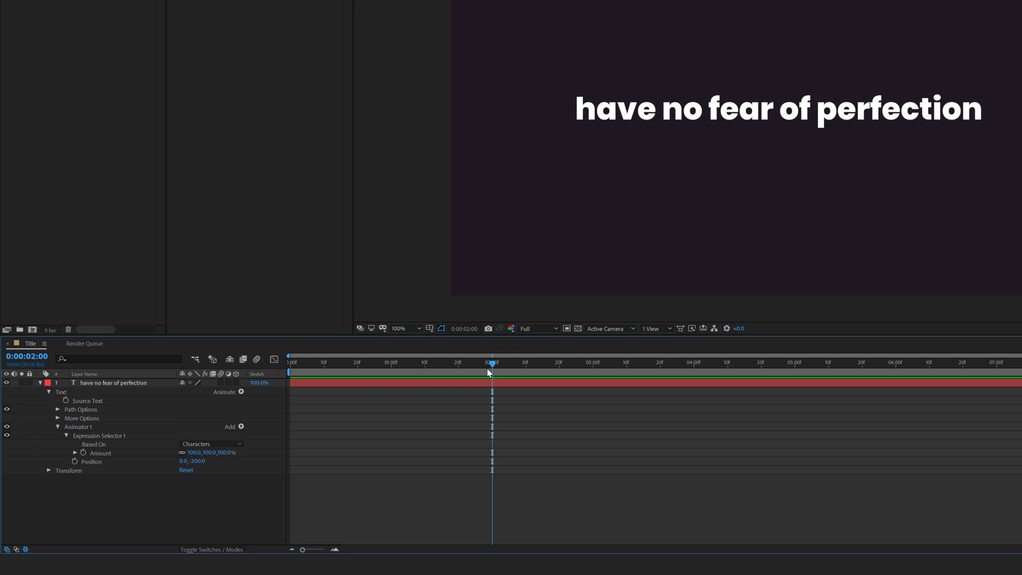
pyautogui.press('n')
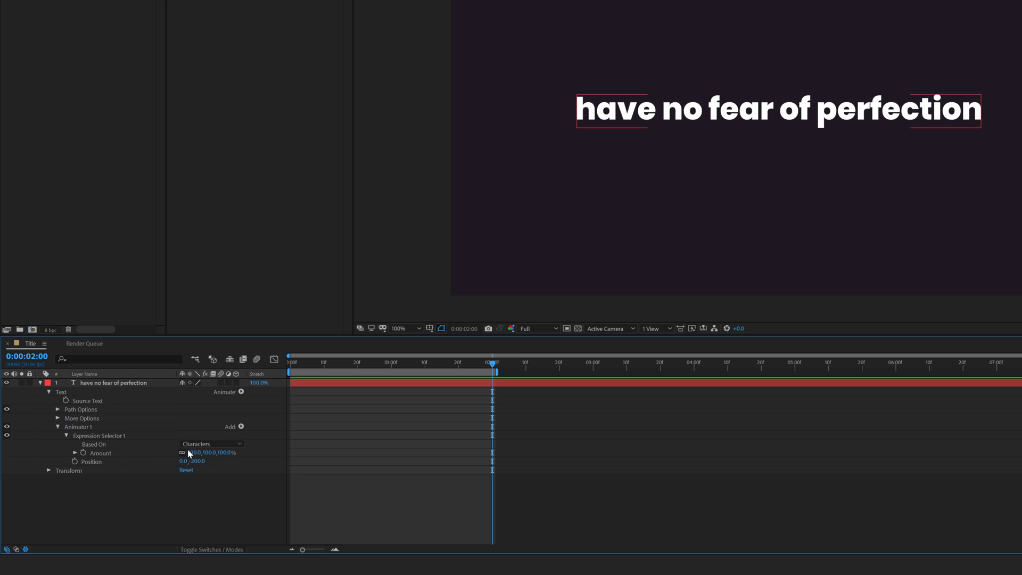
# - Add a Scale property at 0% to Animator 1 and preview it
pyautogui.click(242, 427)
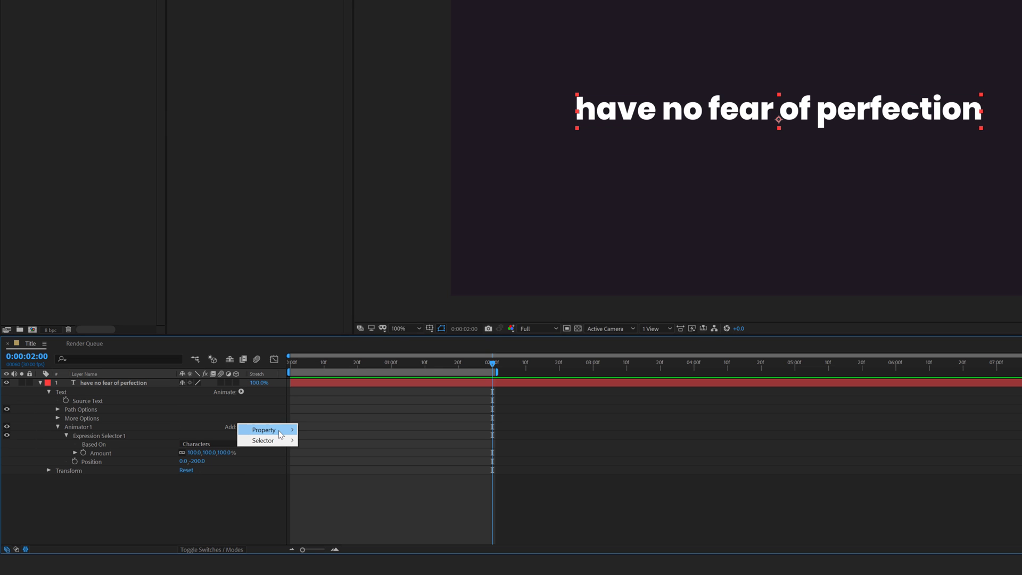
pyautogui.moveTo(284, 432)
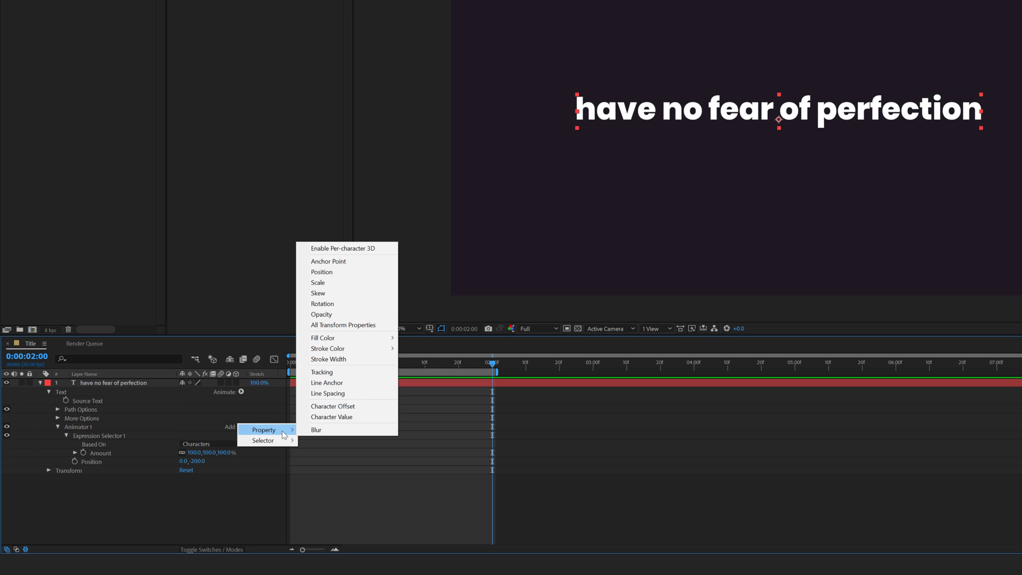
pyautogui.click(341, 283)
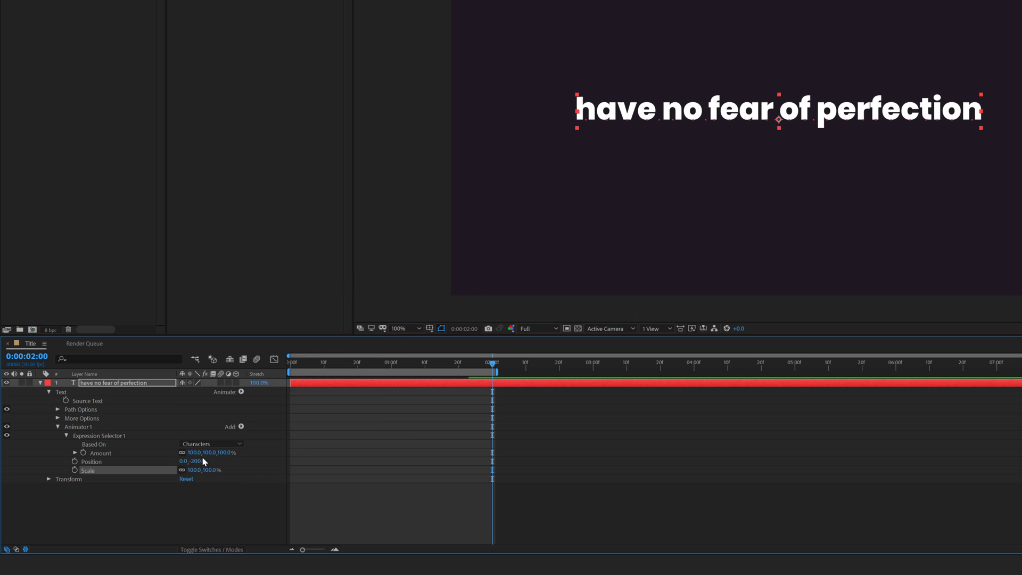
pyautogui.click(209, 470)
pyautogui.write('0')
pyautogui.click(197, 514)
pyautogui.click(304, 366)
pyautogui.press('space')
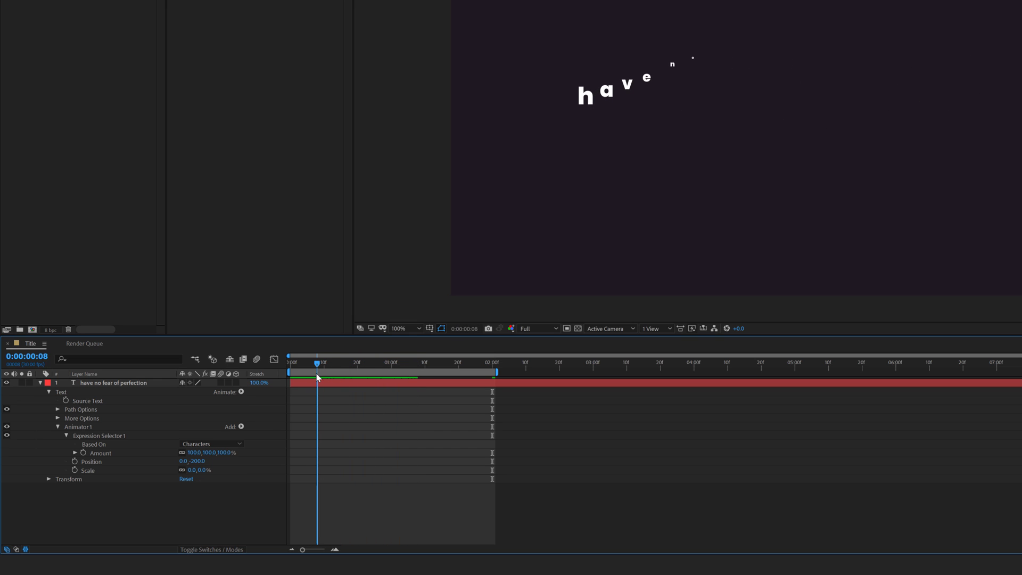
pyautogui.moveTo(388, 372); pyautogui.dragTo(366, 379)
# - Add an Opacity property at 0% to Animator 1 and preview it
pyautogui.click(241, 428)
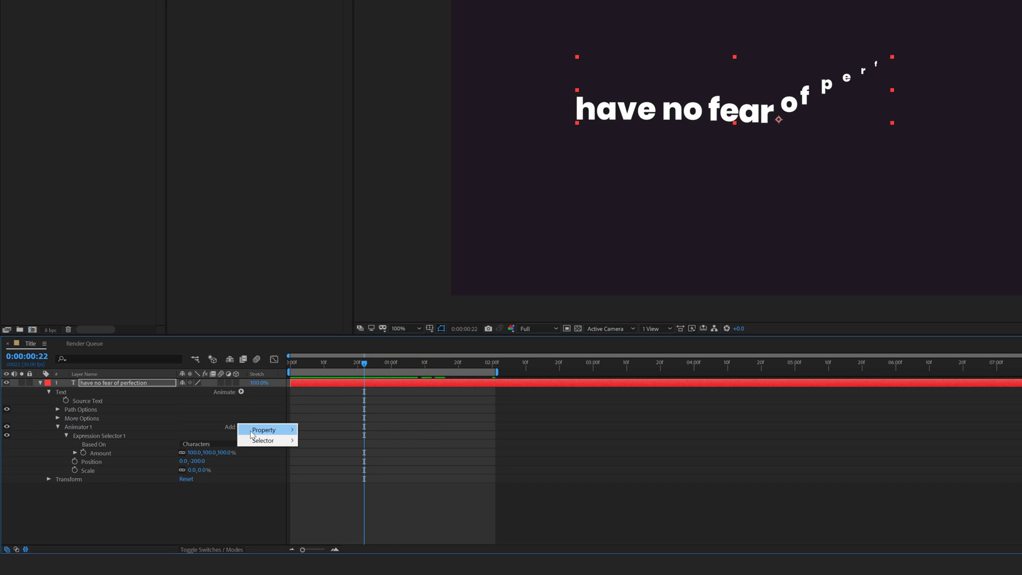
pyautogui.moveTo(275, 429)
pyautogui.click(346, 314)
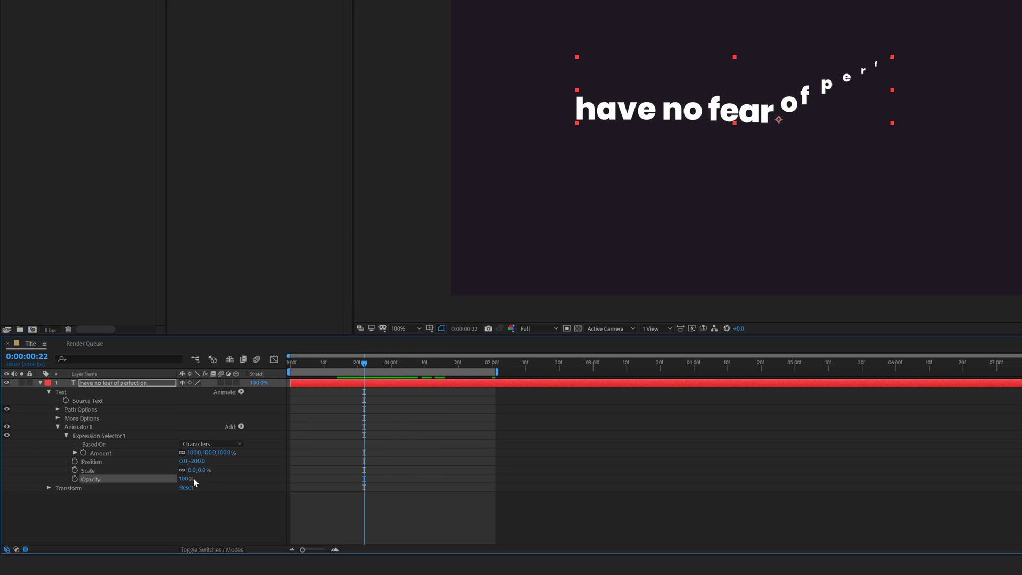
pyautogui.click(183, 479)
pyautogui.write('0')
pyautogui.press('Return')
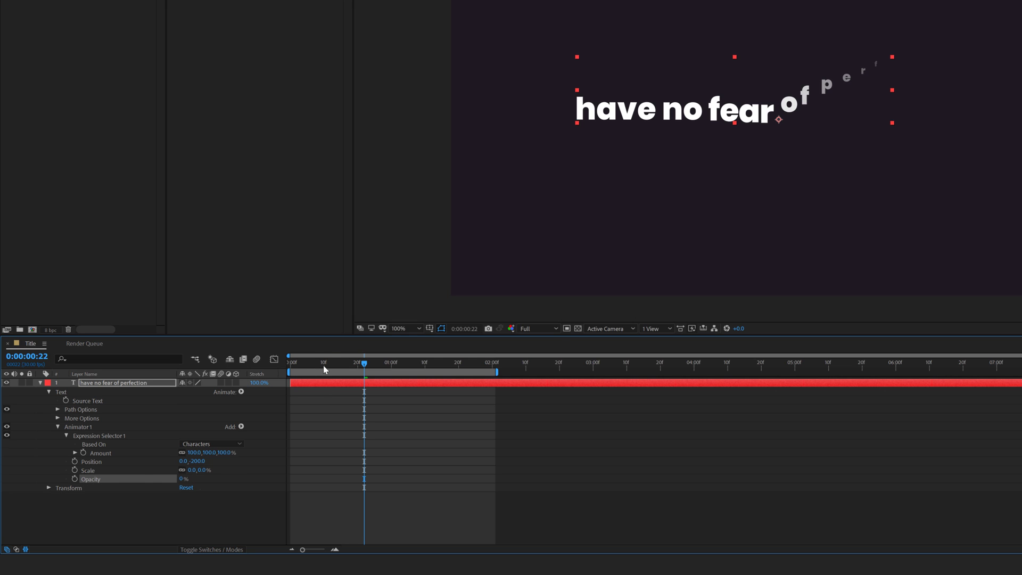
pyautogui.press('space')
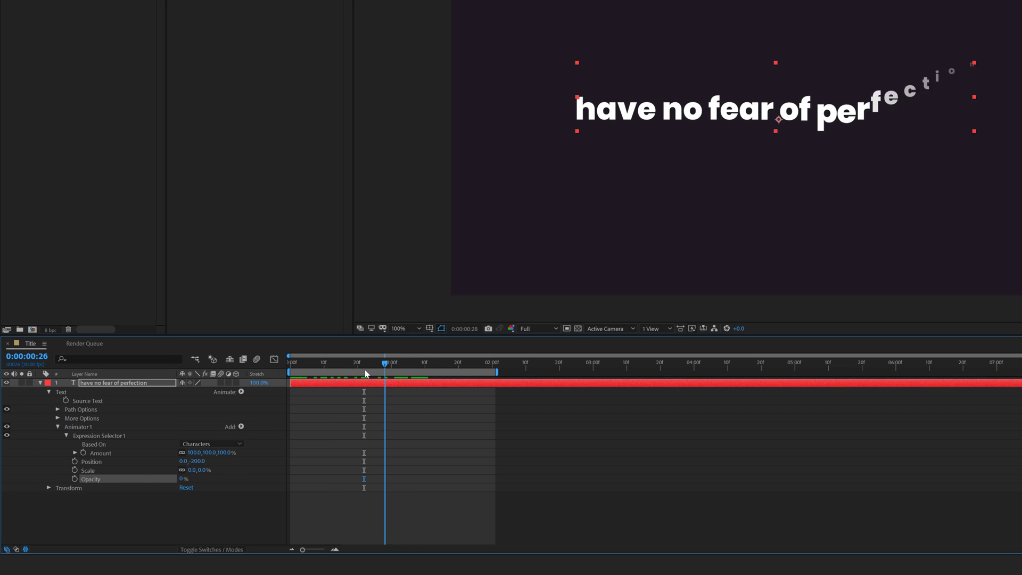
# - Add a Rotation property at 45° to Animator 1 and preview the tumbling letters
pyautogui.click(242, 426)
pyautogui.moveTo(280, 431)
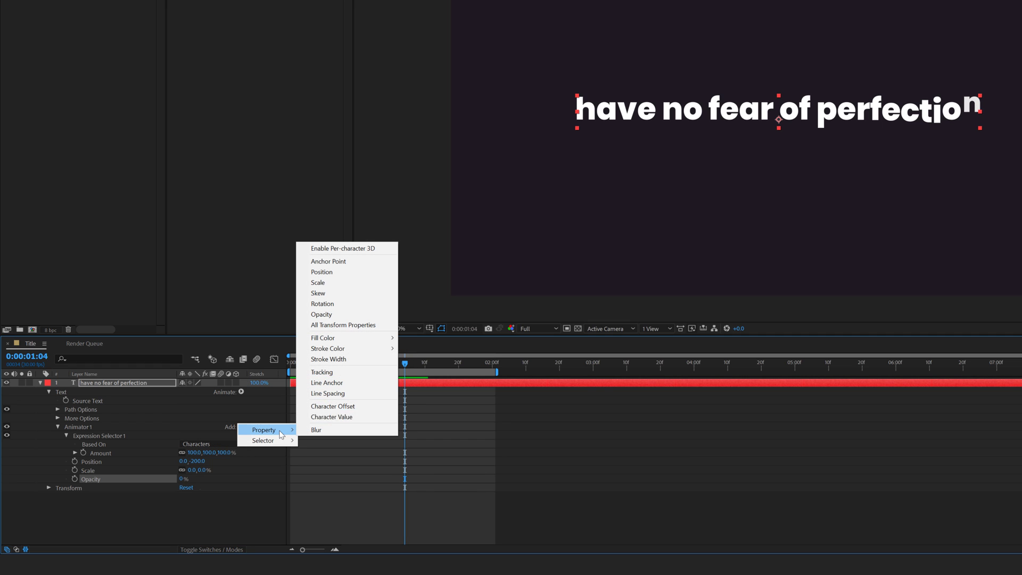
pyautogui.click(323, 304)
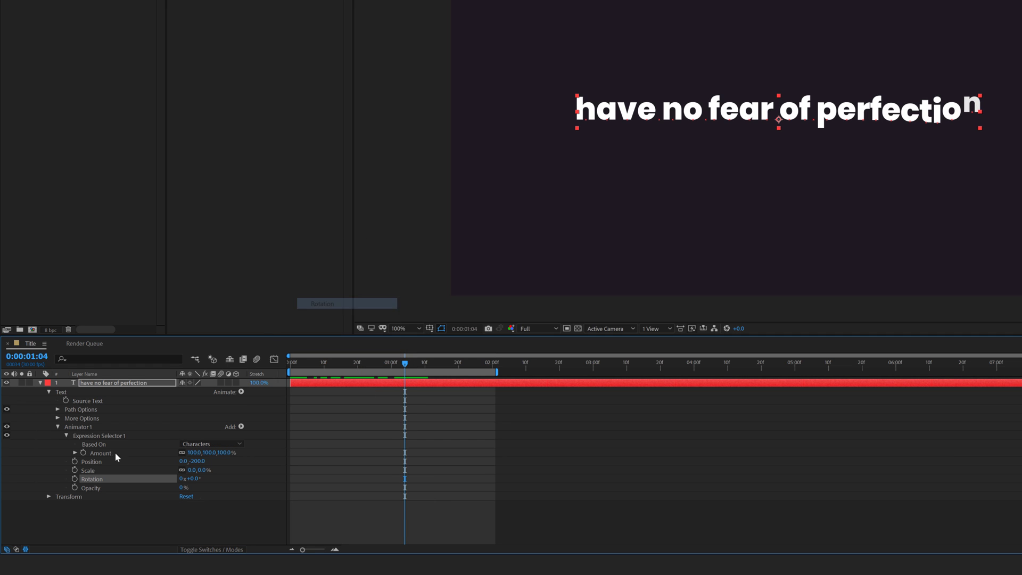
pyautogui.click(192, 478)
pyautogui.write('45')
pyautogui.click(194, 509)
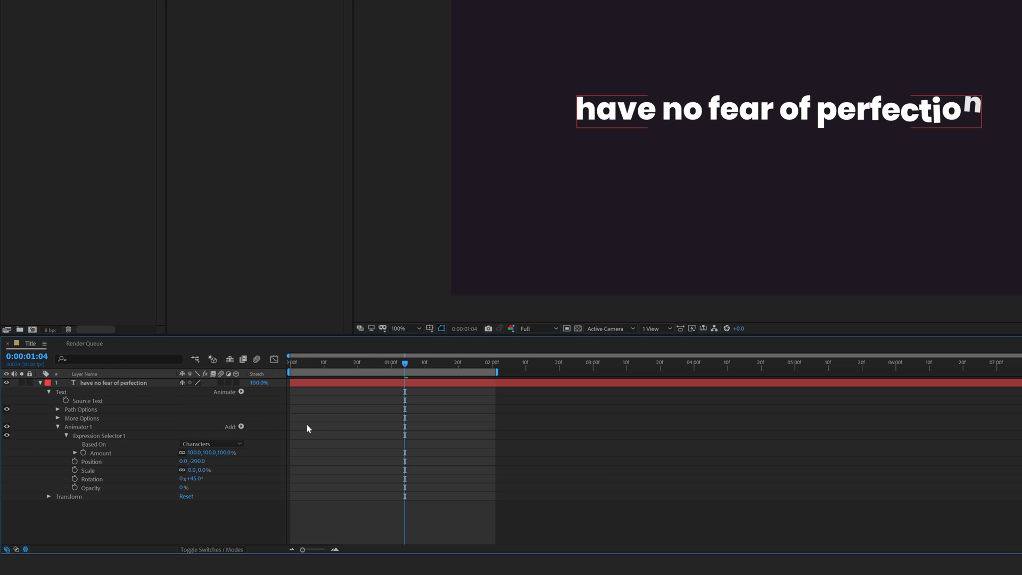
pyautogui.press('space')
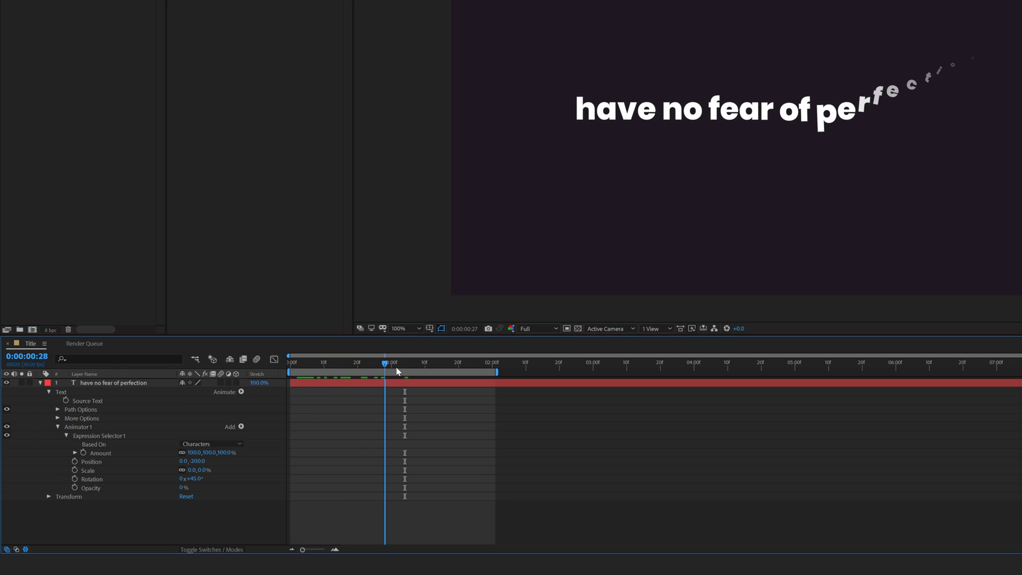
pyautogui.moveTo(365, 369); pyautogui.dragTo(422, 381)
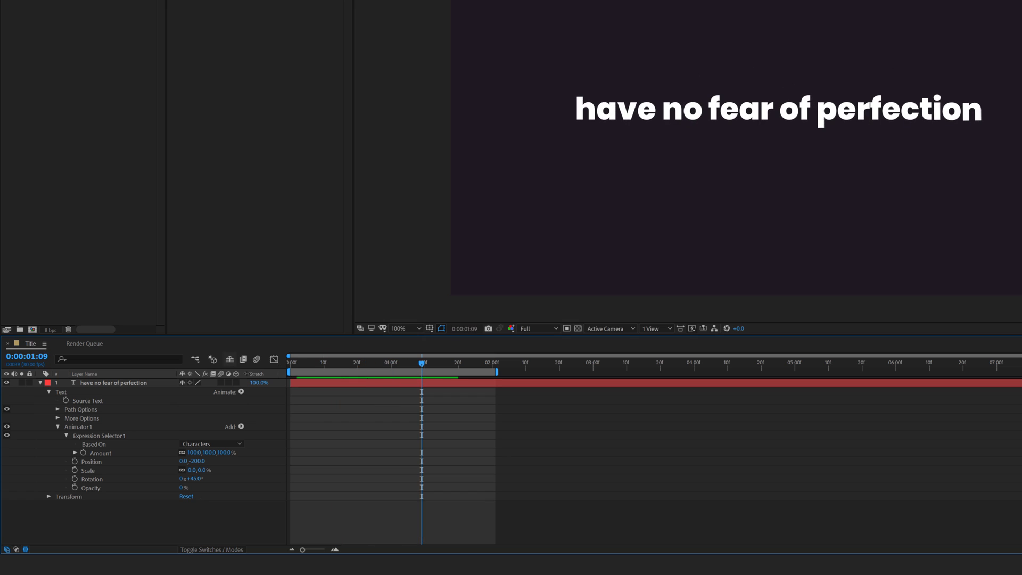
# - Add a Wiggly Selector to Animator 1 and preview the scattered letters
pyautogui.click(67, 435)
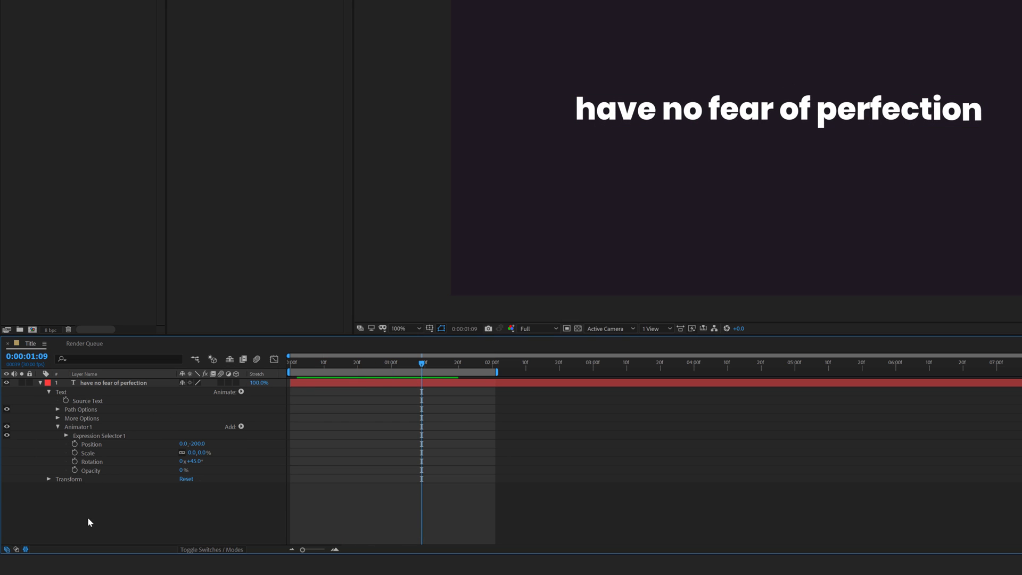
pyautogui.click(241, 427)
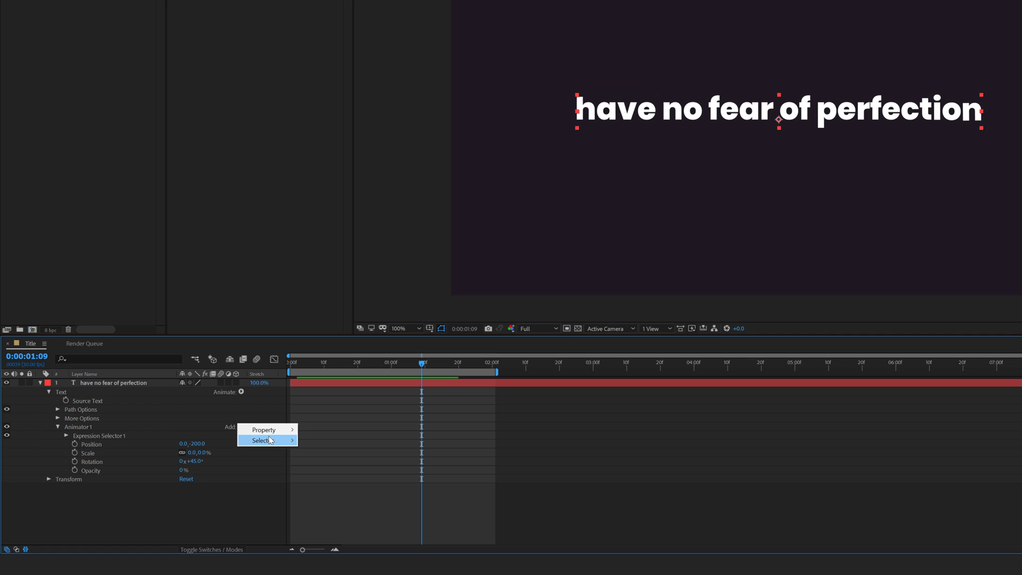
pyautogui.moveTo(272, 441)
pyautogui.click(321, 451)
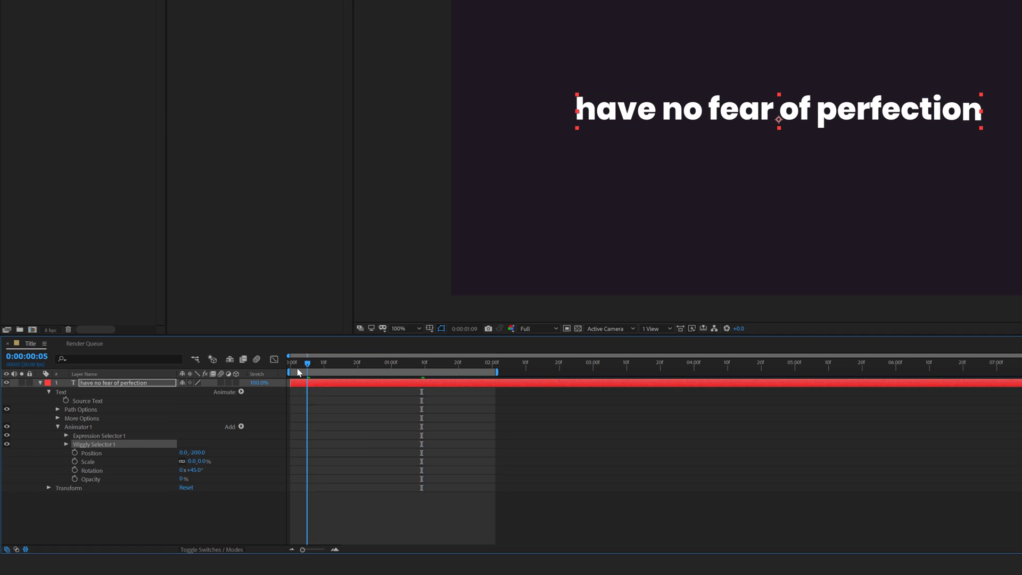
pyautogui.press('space')
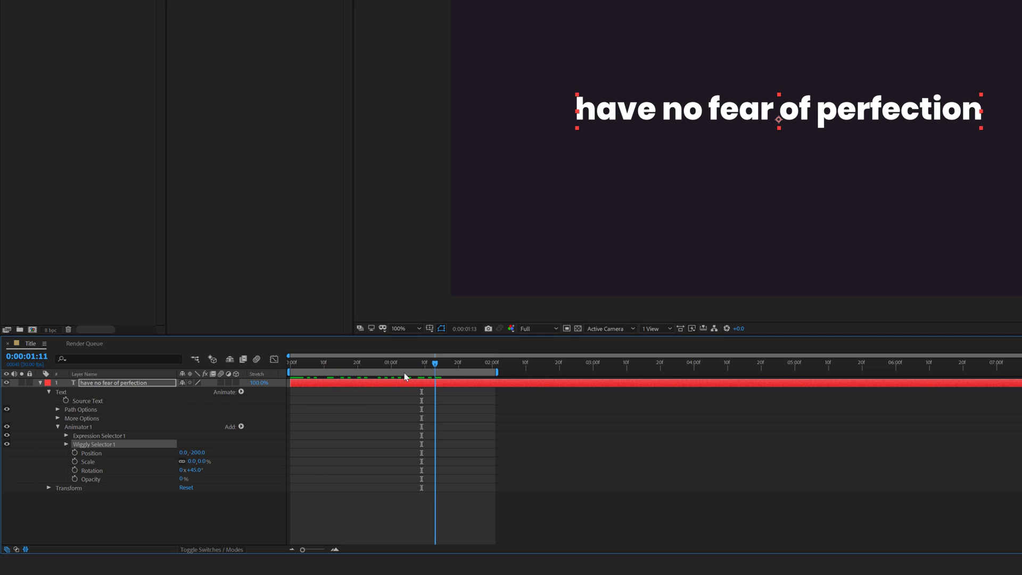
pyautogui.moveTo(291, 392); pyautogui.dragTo(263, 402)
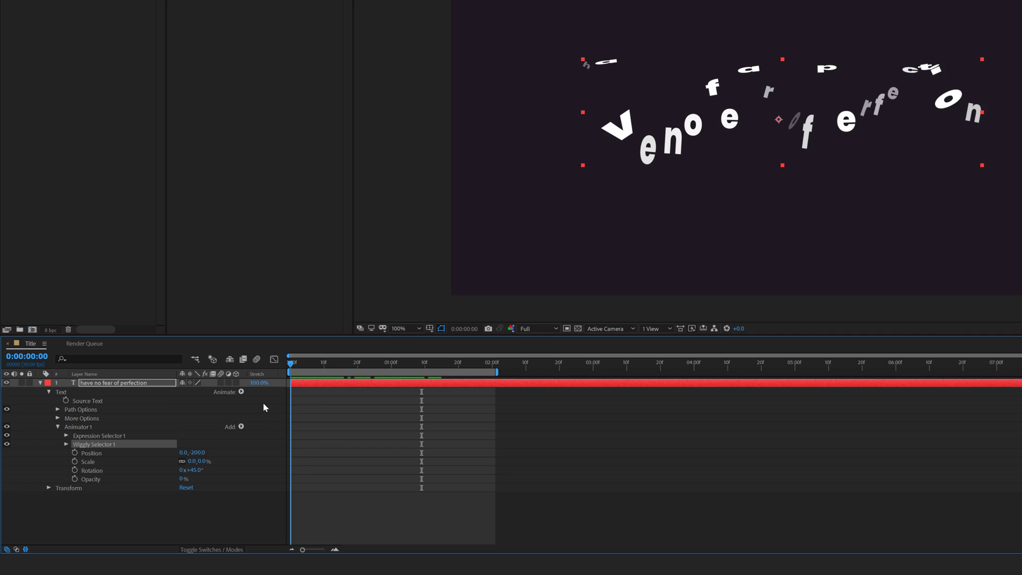
# - Set Wiggly Selector 1's Random Seed to 1 after trying 19 and 0
pyautogui.click(68, 444)
pyautogui.moveTo(128, 336); pyautogui.dragTo(130, 254)
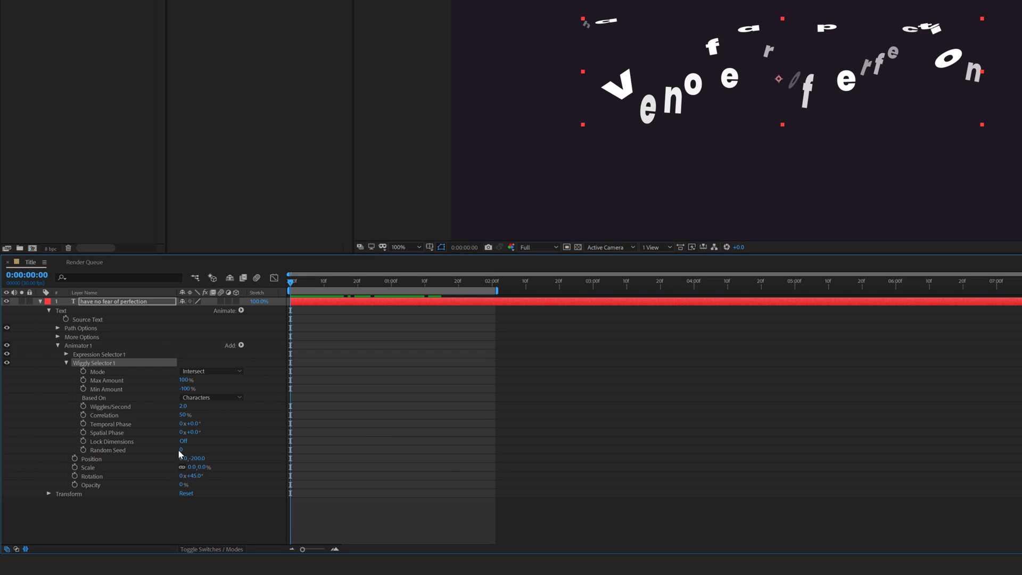
pyautogui.moveTo(181, 449); pyautogui.dragTo(191, 448)
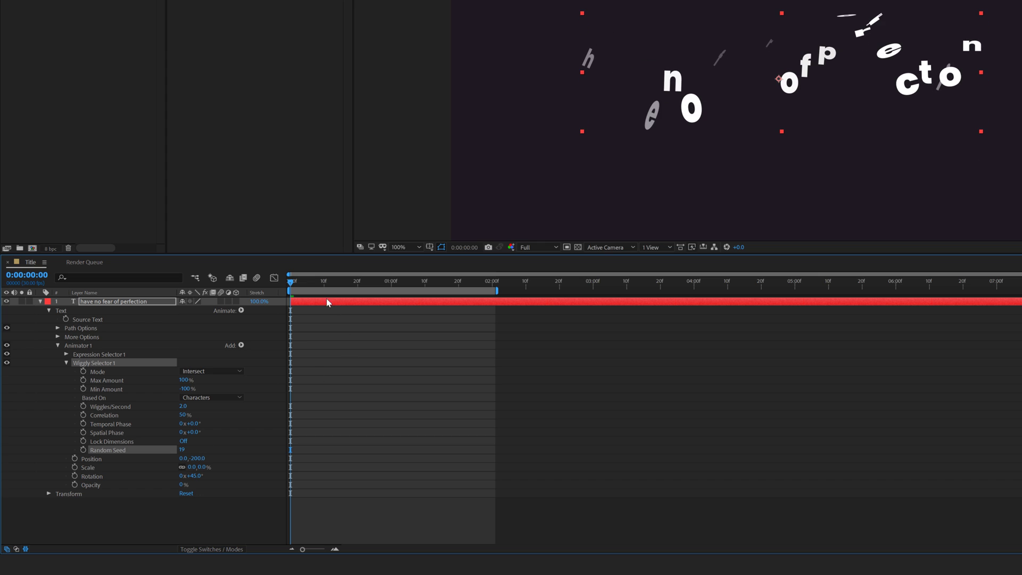
pyautogui.moveTo(301, 288); pyautogui.dragTo(384, 305)
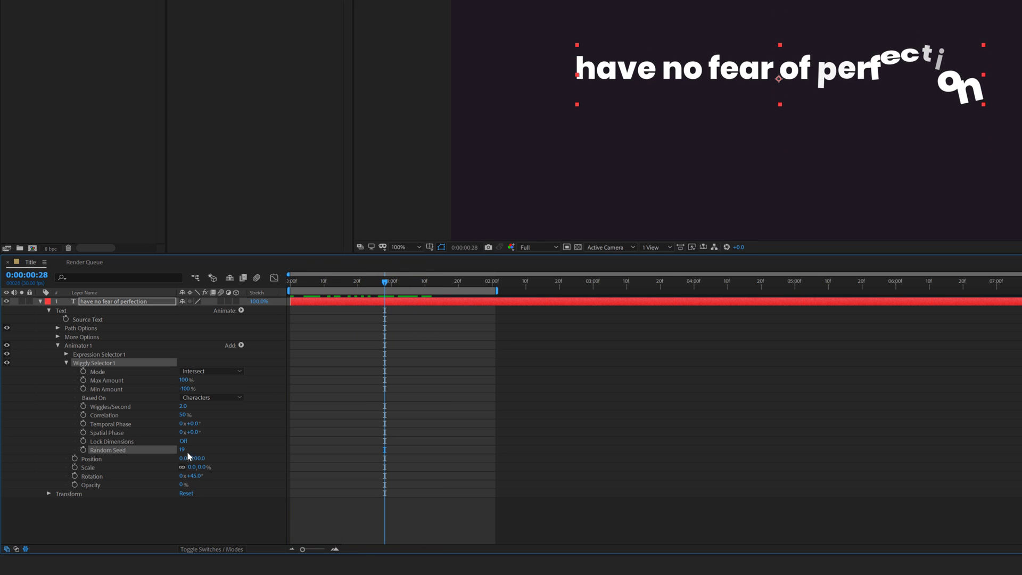
pyautogui.moveTo(183, 453); pyautogui.dragTo(174, 453)
pyautogui.moveTo(315, 282); pyautogui.dragTo(423, 287)
pyautogui.moveTo(322, 284); pyautogui.dragTo(278, 306)
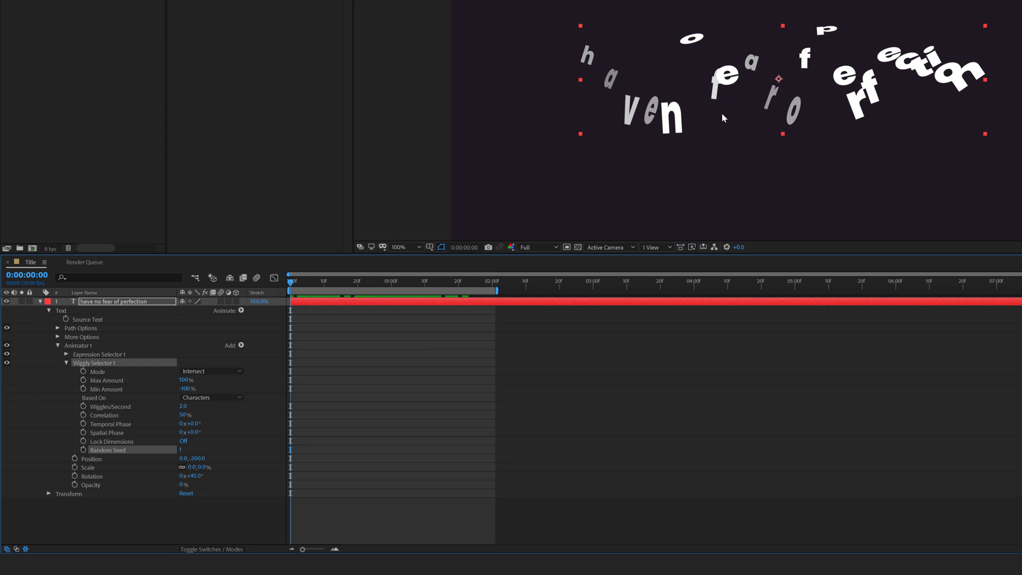
# - Add a Range Selector to Animator 1 and expand its settings
pyautogui.click(95, 537)
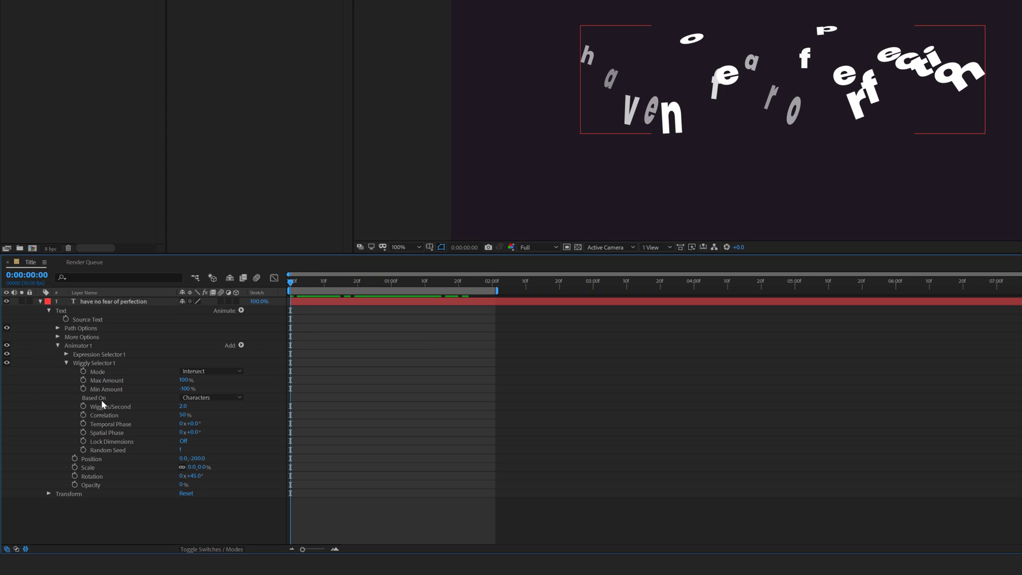
pyautogui.click(67, 363)
pyautogui.click(242, 346)
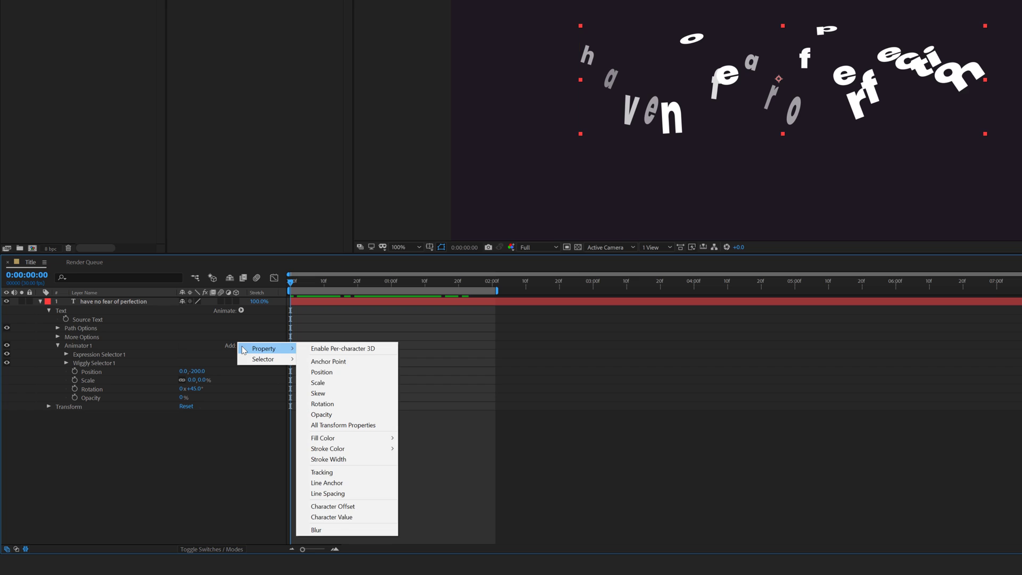
pyautogui.moveTo(258, 360)
pyautogui.click(320, 359)
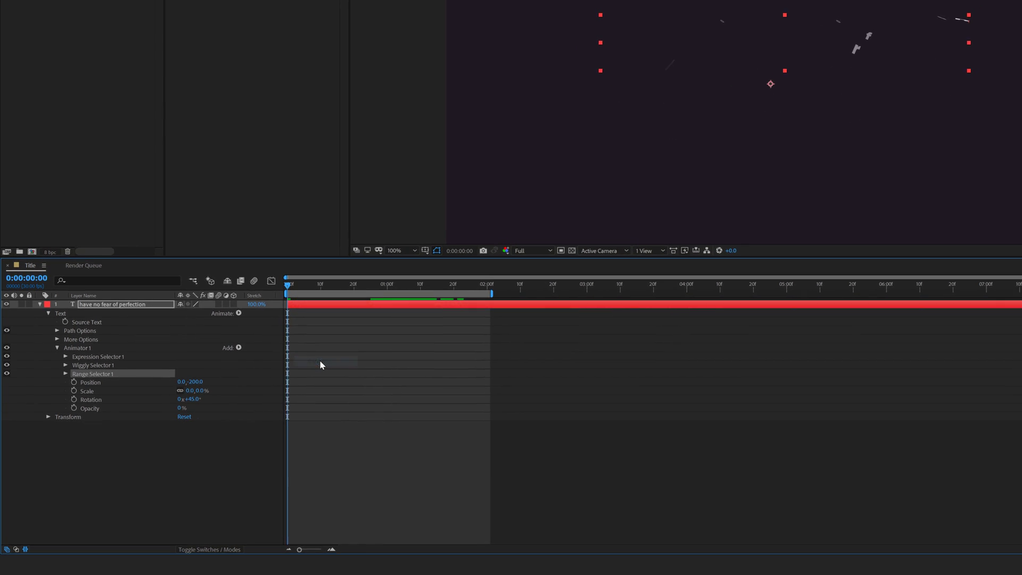
pyautogui.click(60, 392)
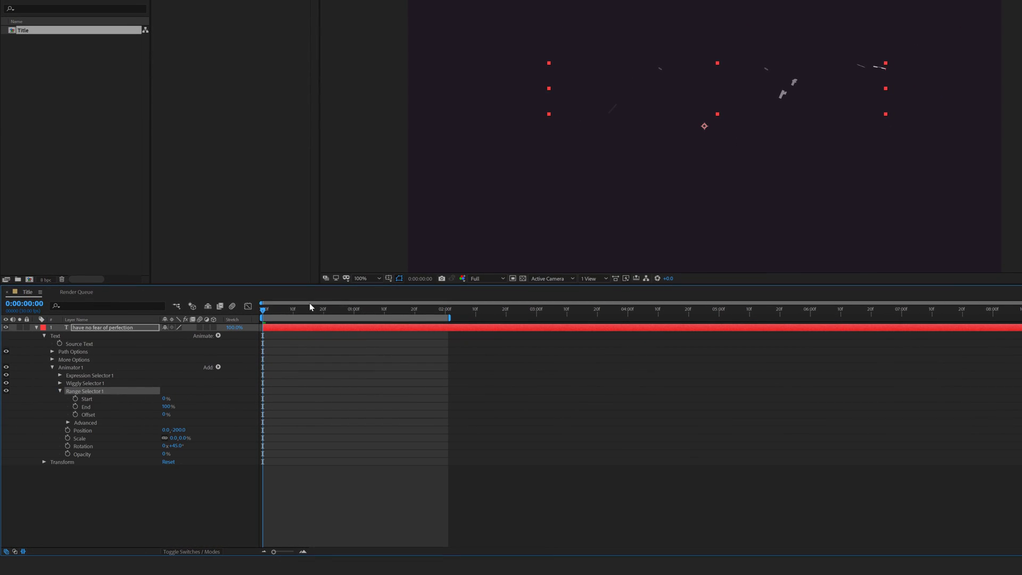
pyautogui.moveTo(266, 317); pyautogui.dragTo(293, 321)
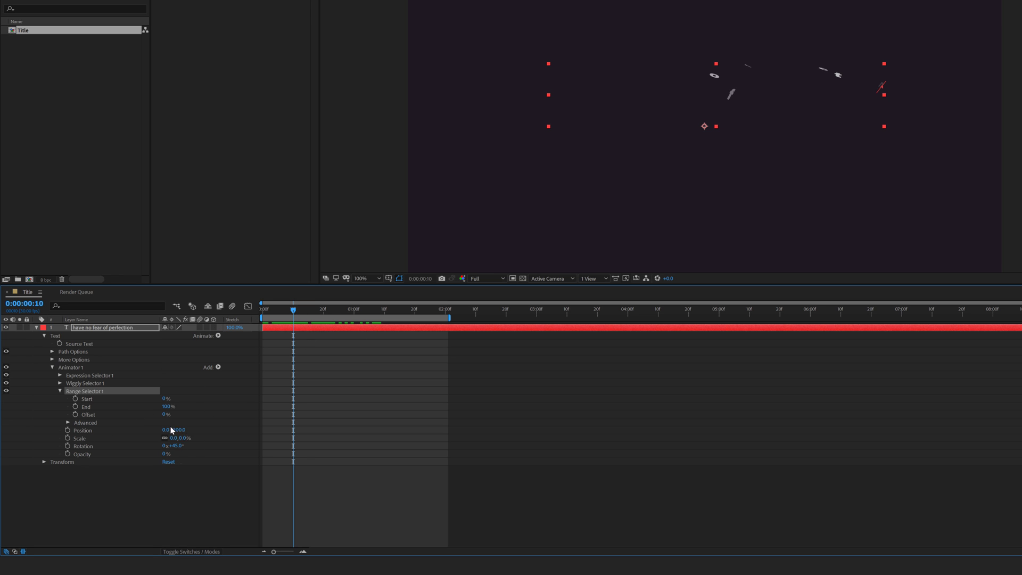
# - Keyframe the range Offset at 100% on frame 10 and 0% on frame 0
pyautogui.moveTo(165, 416); pyautogui.dragTo(244, 418)
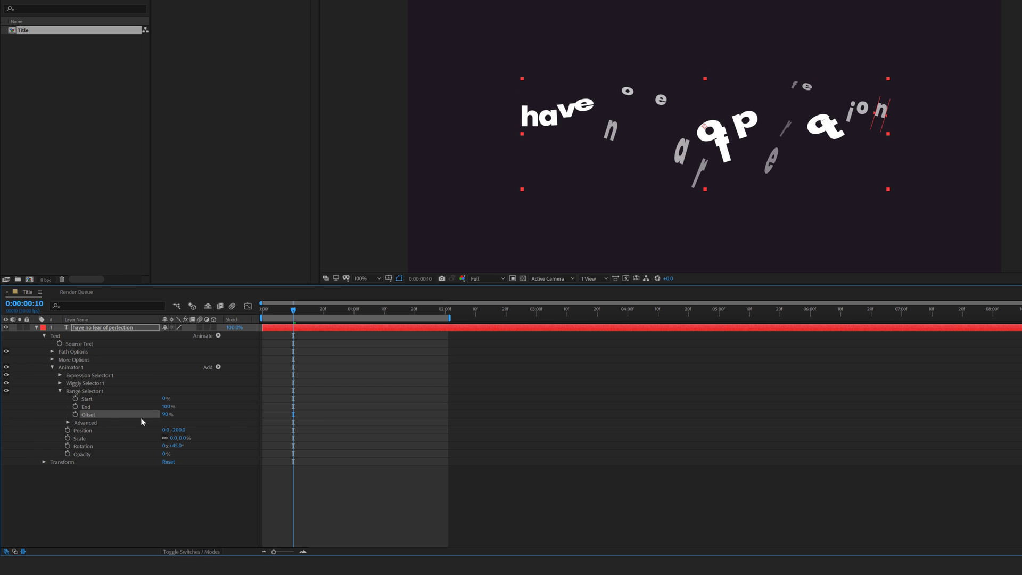
pyautogui.moveTo(165, 414); pyautogui.dragTo(176, 415)
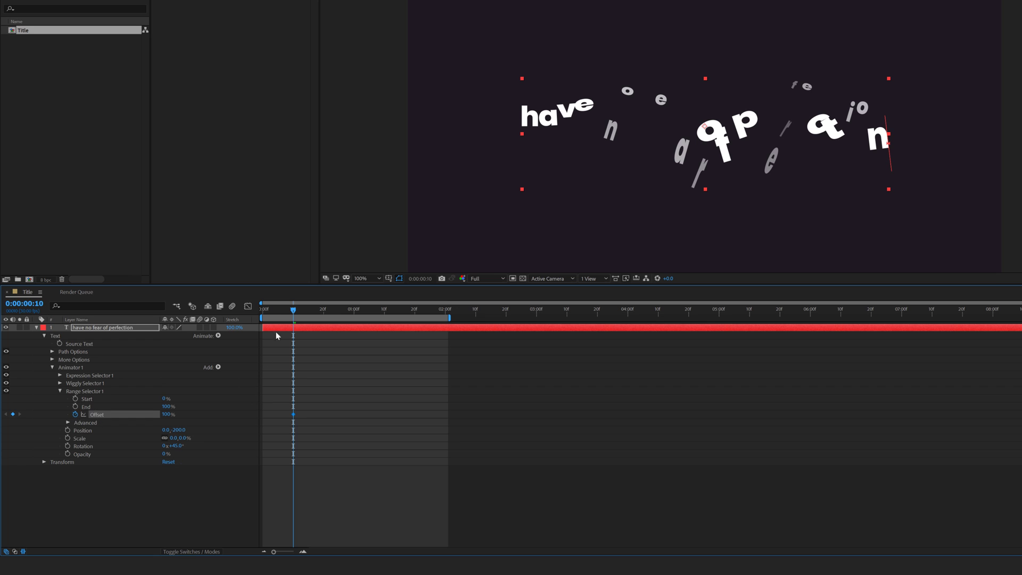
pyautogui.moveTo(293, 314); pyautogui.dragTo(248, 318)
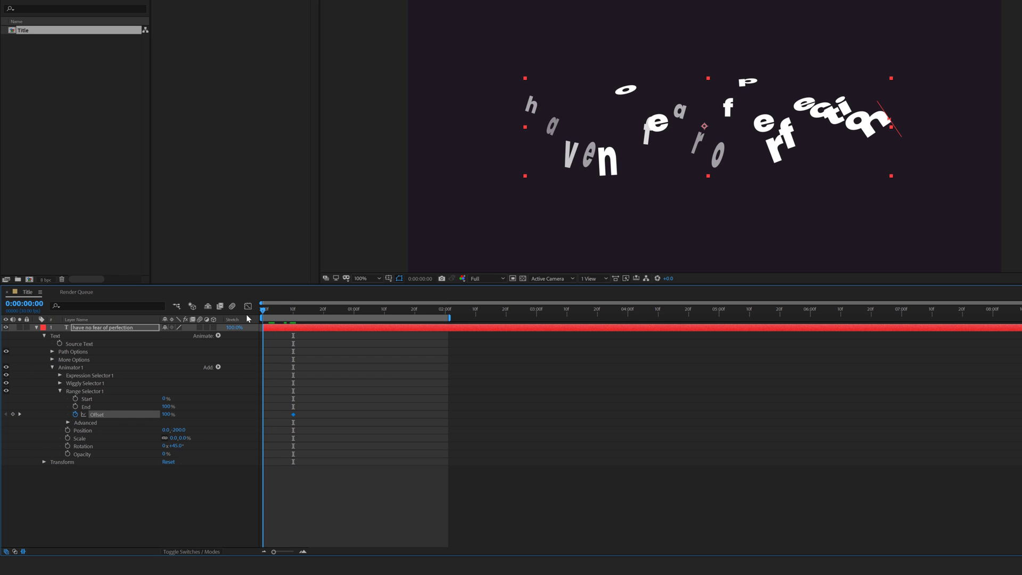
pyautogui.click(166, 415)
pyautogui.write('0')
pyautogui.press('Return')
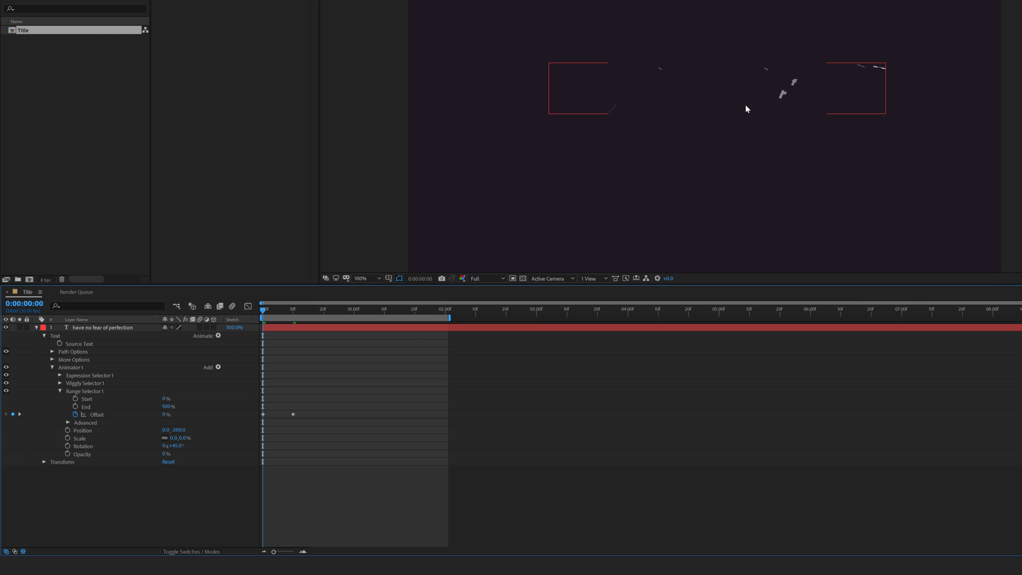
# - Keyframe the title layer's Opacity at 100% on frame 5 and 0% on frame 0
pyautogui.moveTo(270, 311); pyautogui.dragTo(280, 313)
pyautogui.click(91, 328)
pyautogui.press('t')
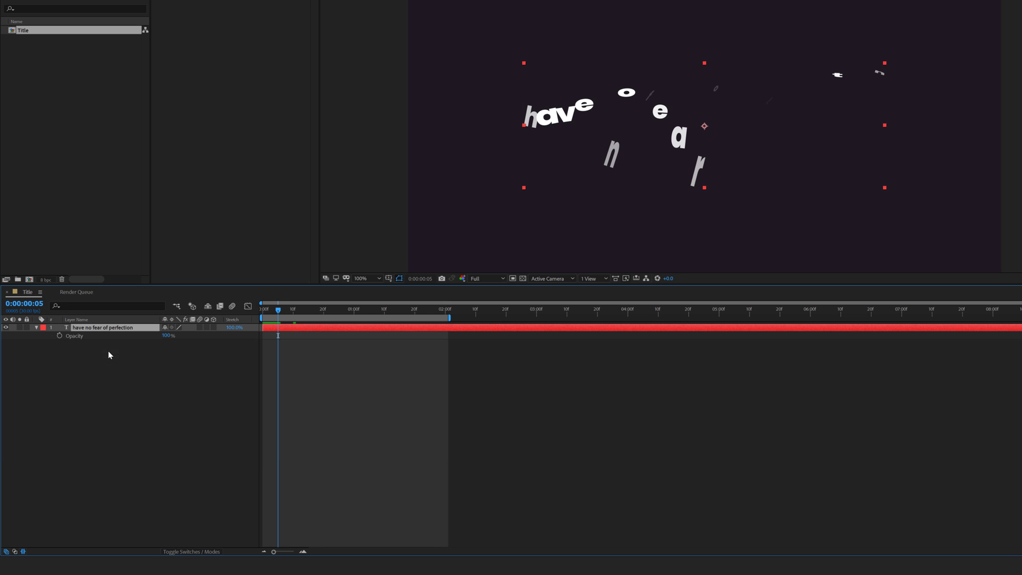
pyautogui.click(59, 336)
pyautogui.moveTo(278, 309); pyautogui.dragTo(234, 312)
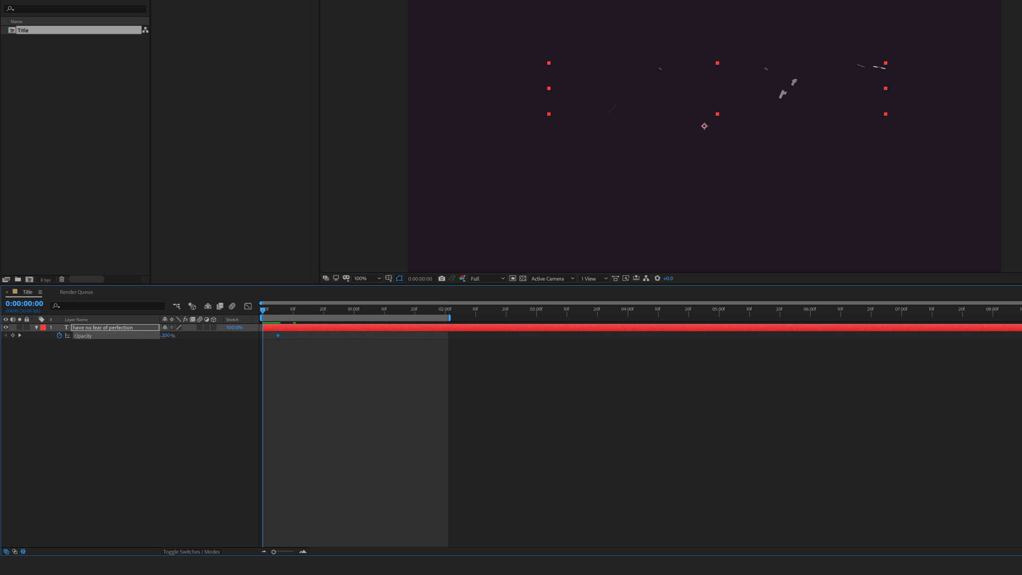
pyautogui.moveTo(164, 336); pyautogui.dragTo(78, 337)
pyautogui.click(37, 328)
pyautogui.click(38, 328)
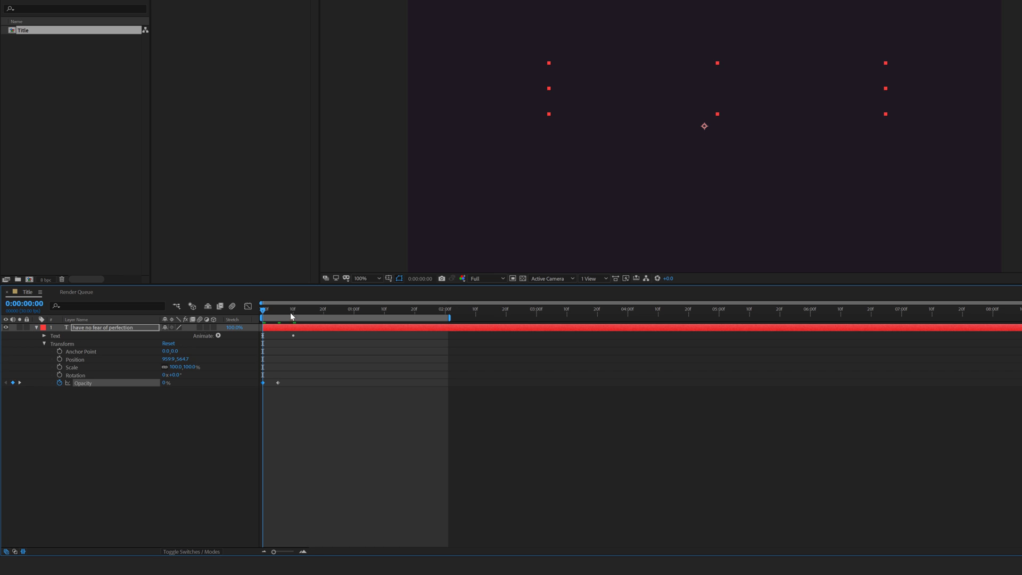
# - Preview the fade-in and scatter animation several times
pyautogui.moveTo(267, 312); pyautogui.dragTo(235, 320)
pyautogui.press('space')
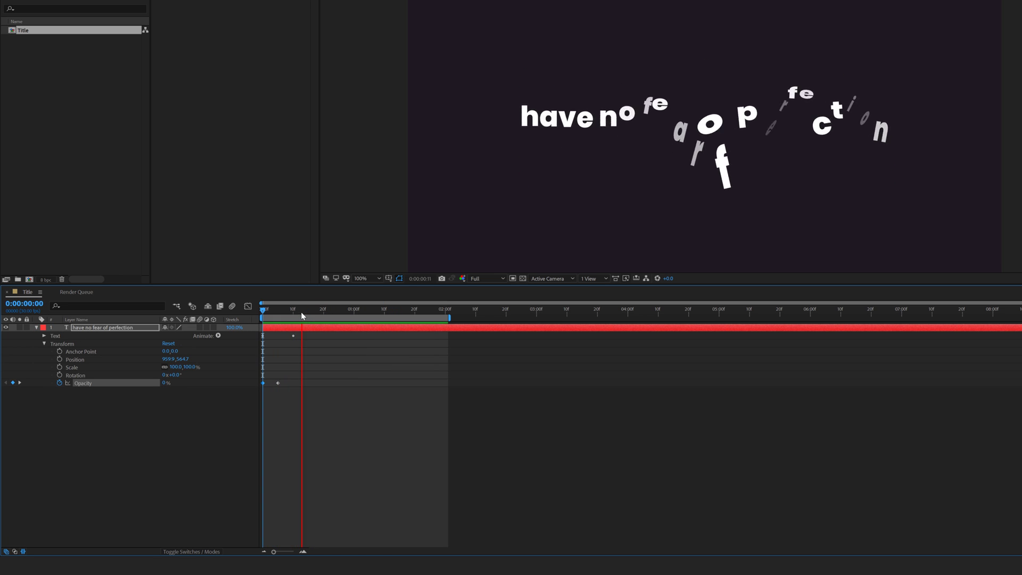
pyautogui.moveTo(265, 313); pyautogui.dragTo(234, 330)
pyautogui.press('space')
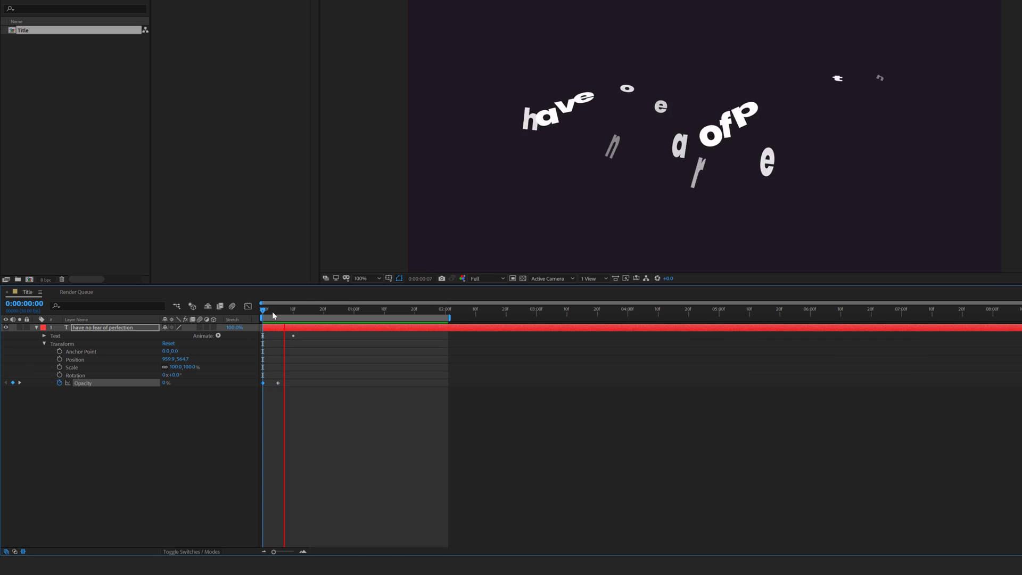
pyautogui.press('space')
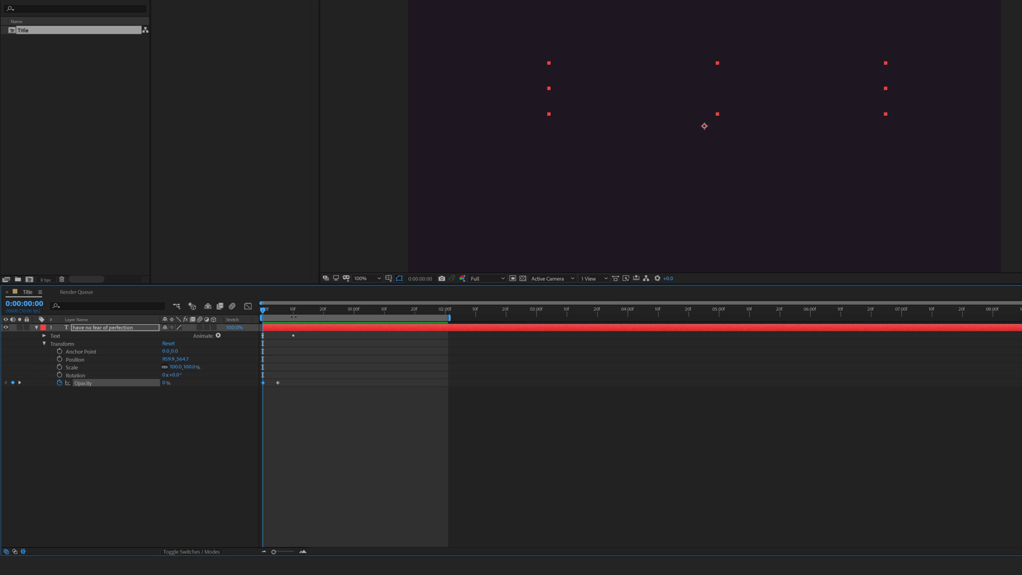
pyautogui.press('space')
pyautogui.press('space')
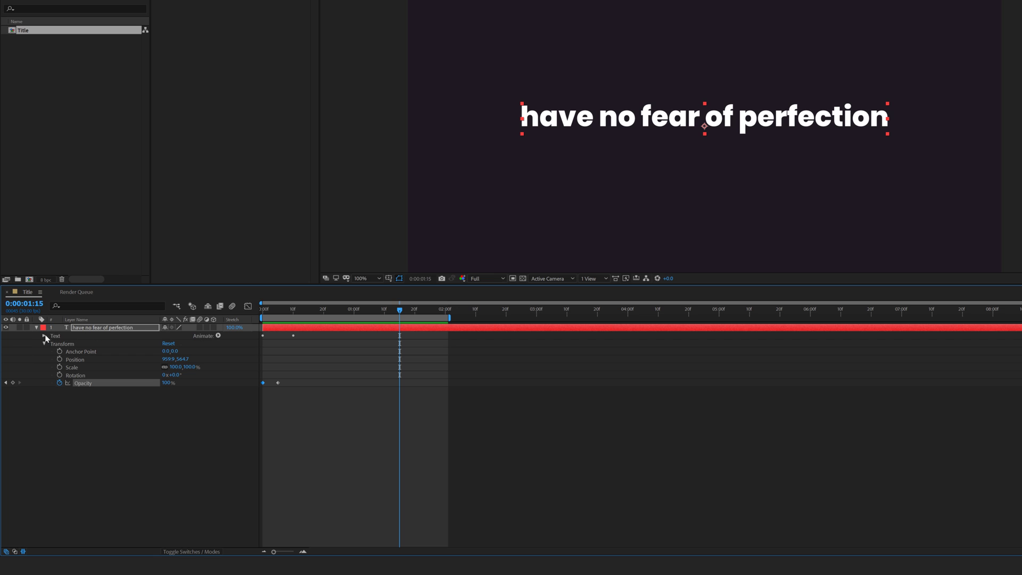
# - Set Range Selector 1's Advanced Shape to Ramp Up
pyautogui.click(45, 336)
pyautogui.click(43, 375)
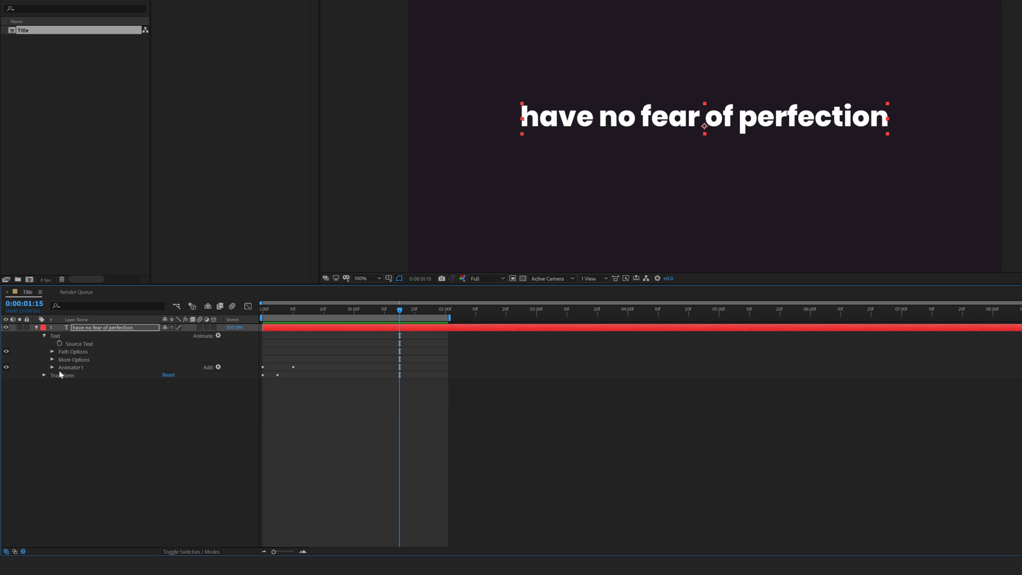
pyautogui.click(53, 367)
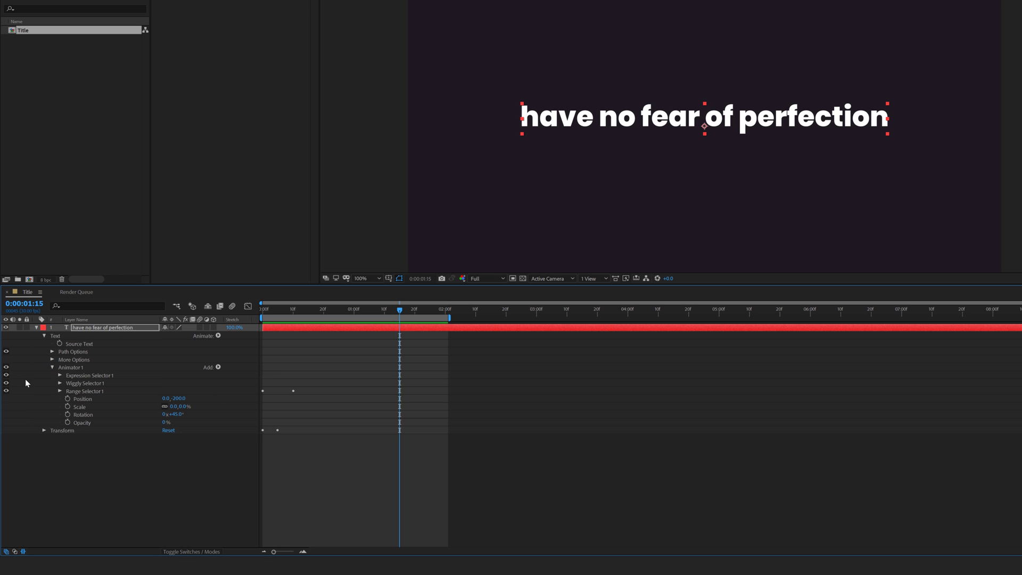
pyautogui.click(60, 391)
pyautogui.click(67, 423)
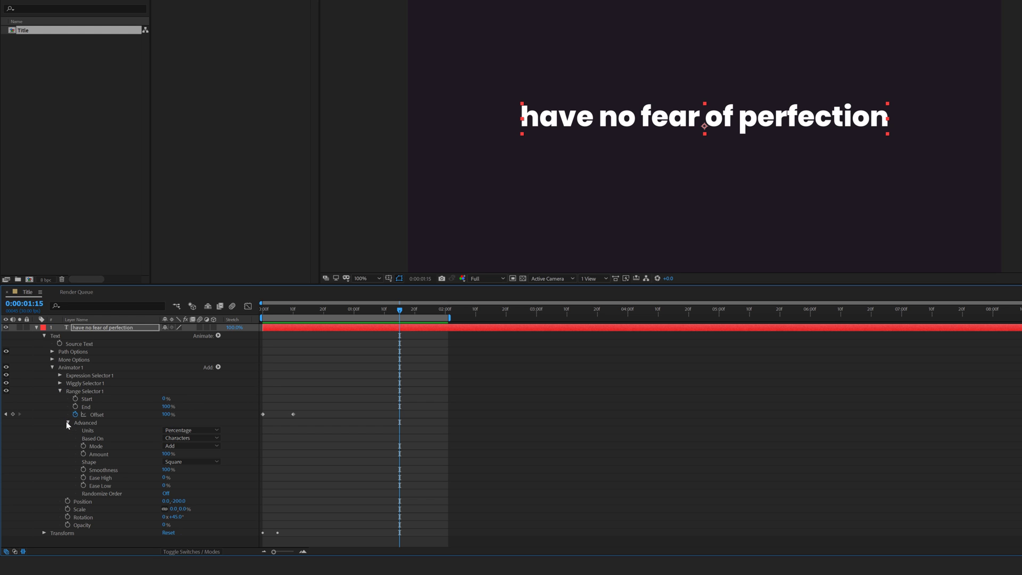
pyautogui.click(177, 463)
pyautogui.click(187, 481)
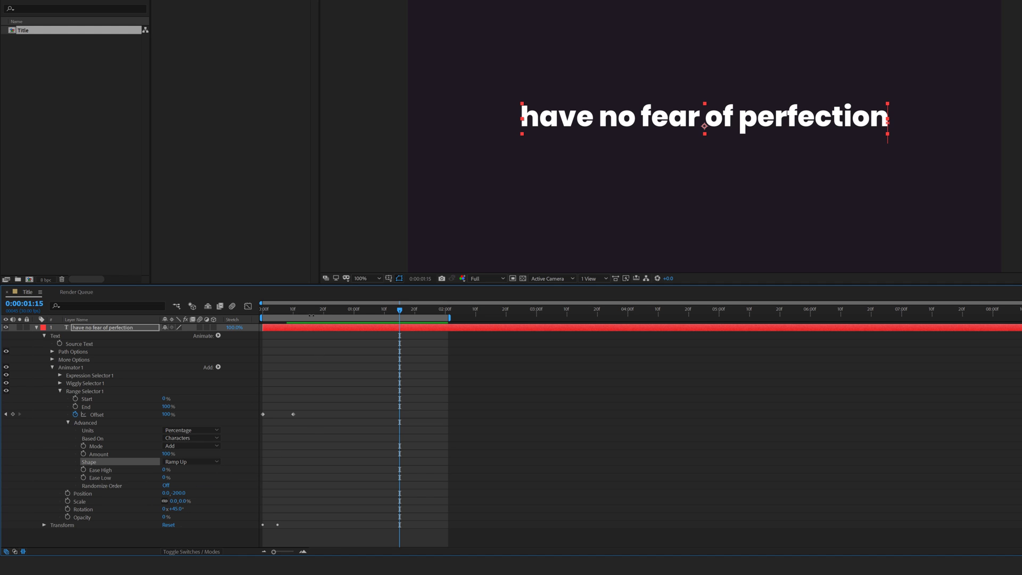
# - Set the Offset at frame 0 to -100% and preview the cascading letters
pyautogui.moveTo(303, 311); pyautogui.dragTo(294, 314)
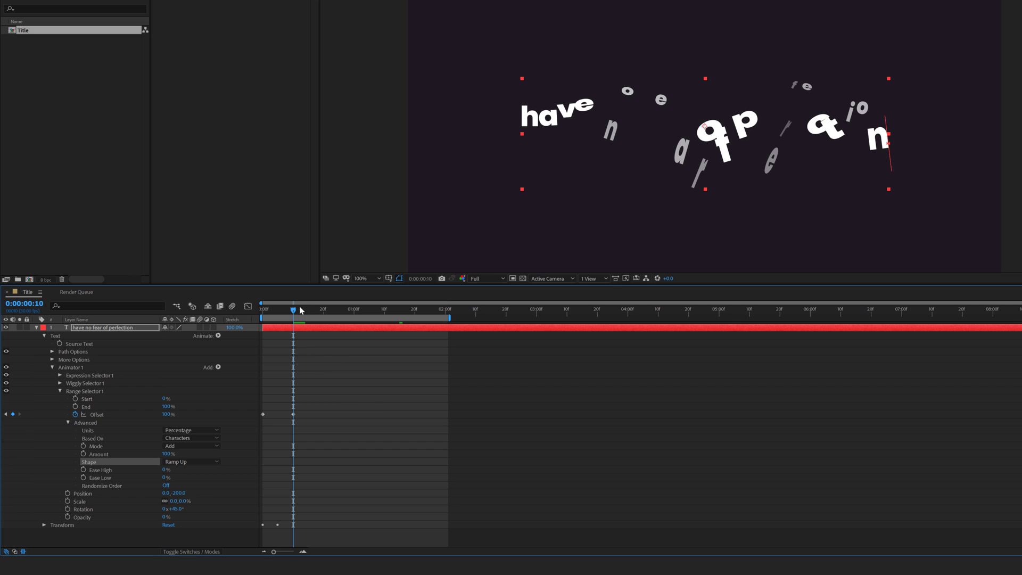
pyautogui.moveTo(298, 310); pyautogui.dragTo(263, 314)
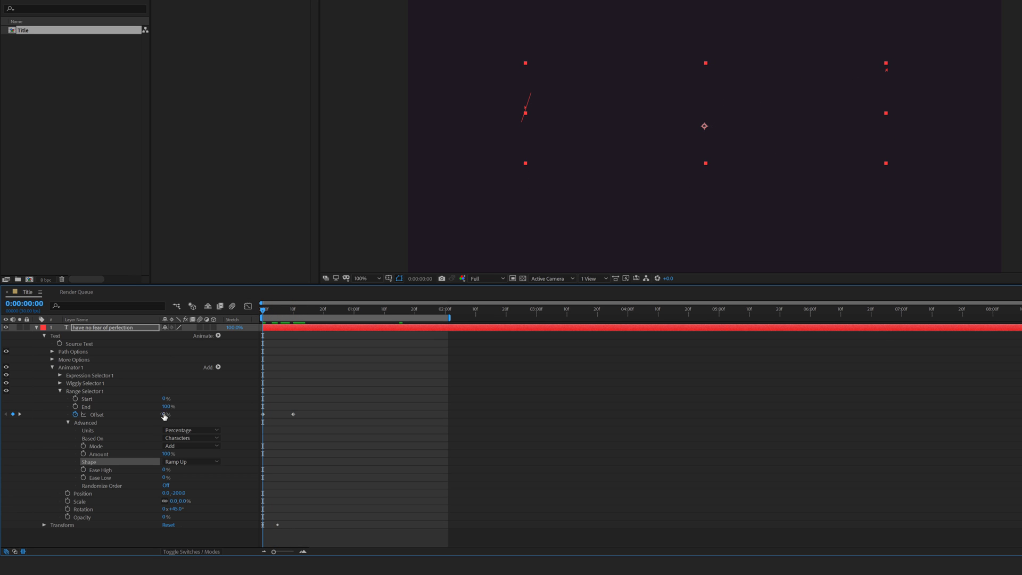
pyautogui.moveTo(165, 415); pyautogui.dragTo(106, 414)
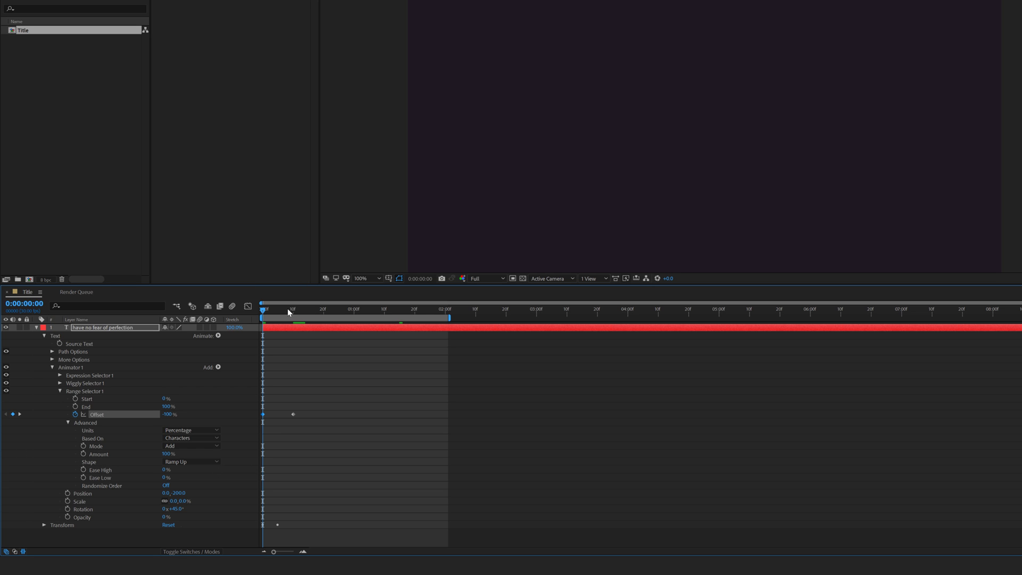
pyautogui.press('space')
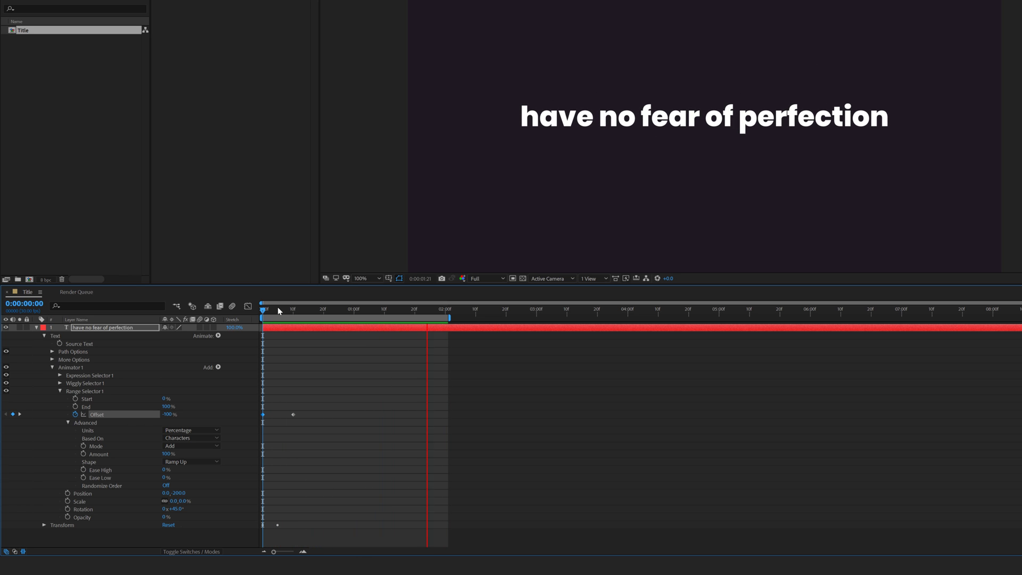
# - Raise Range Selector 1's Ease High to 100%
pyautogui.press('space')
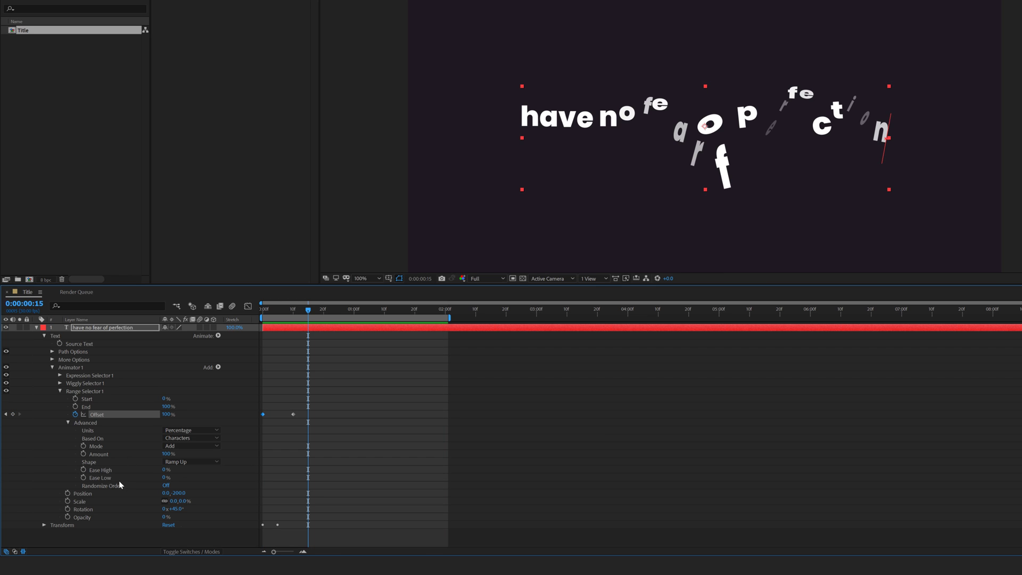
pyautogui.moveTo(164, 472); pyautogui.dragTo(185, 470)
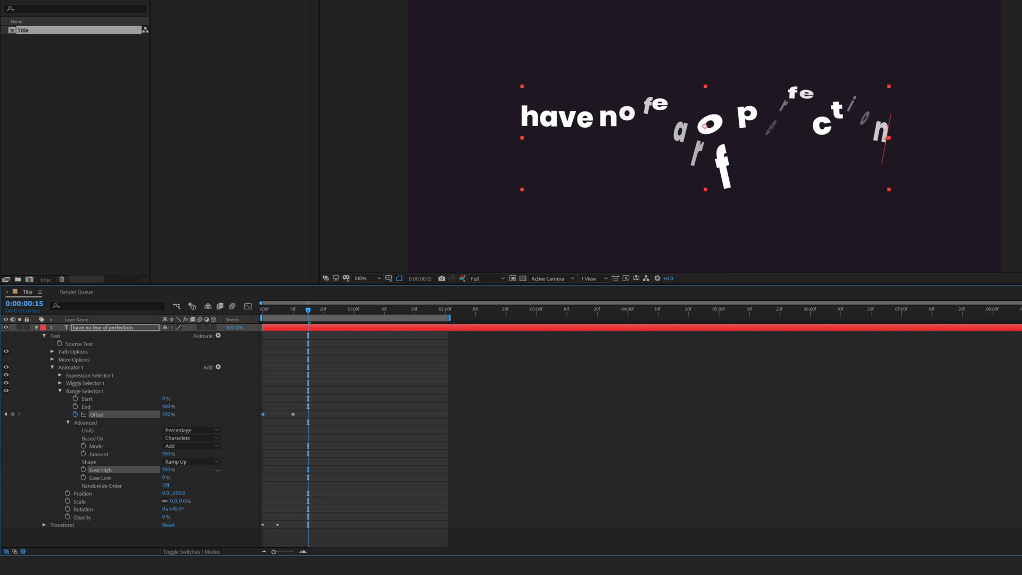
pyautogui.moveTo(280, 309); pyautogui.dragTo(236, 314)
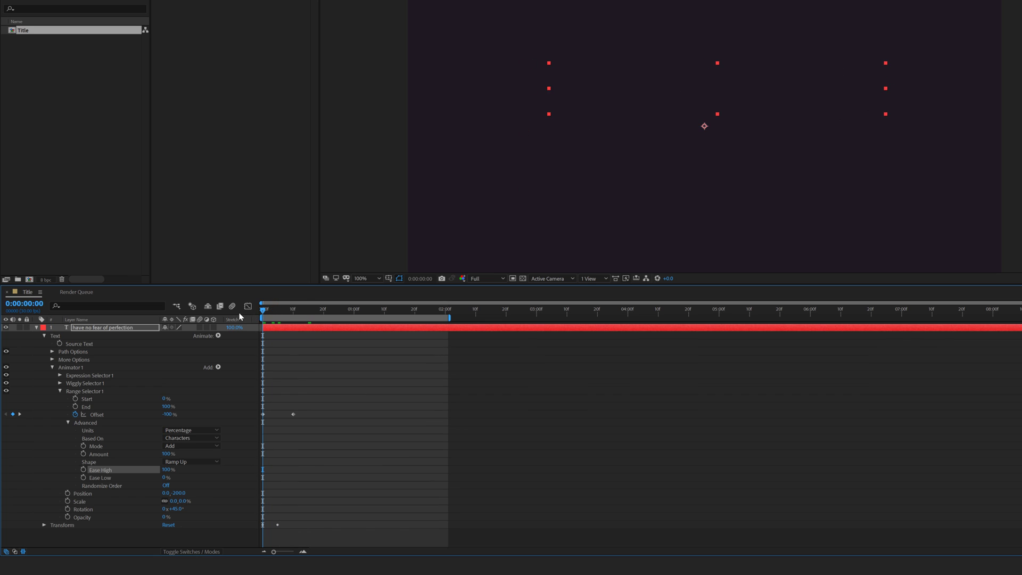
# - Preview the eased cascade and collapse the layer's properties
pyautogui.press('space')
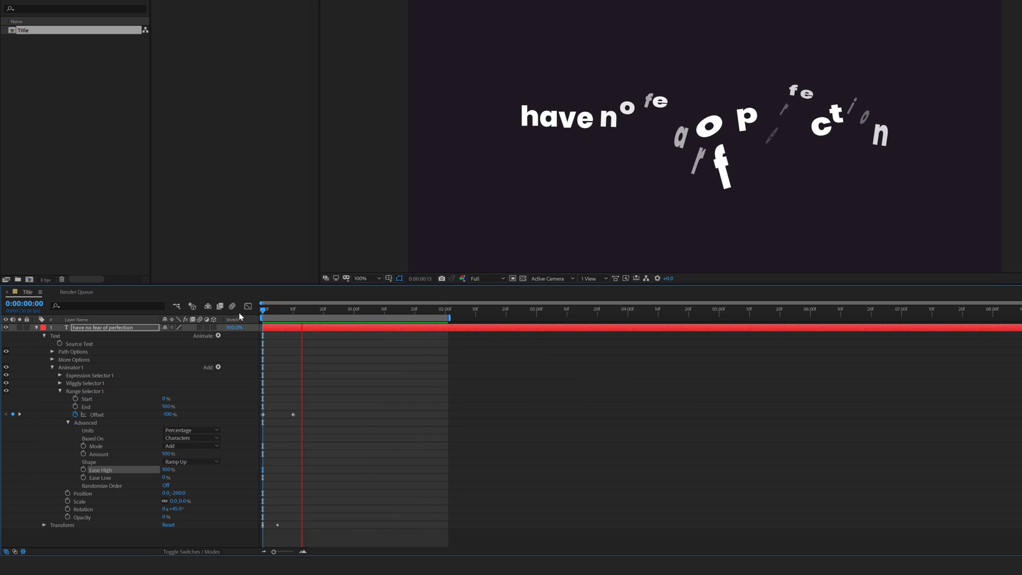
pyautogui.click(267, 308)
pyautogui.press('space')
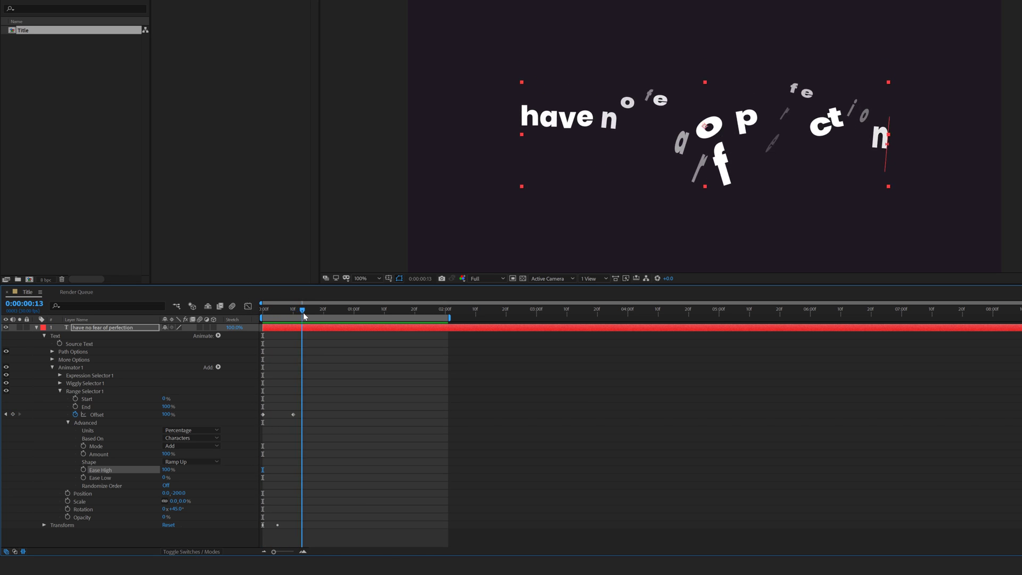
pyautogui.moveTo(337, 315); pyautogui.dragTo(408, 324)
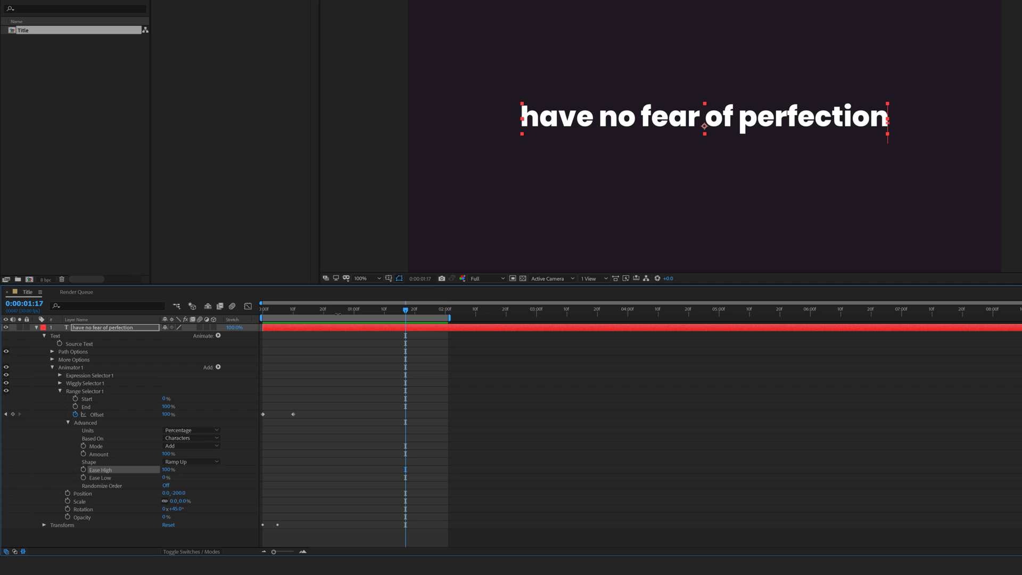
pyautogui.press('u')
pyautogui.moveTo(292, 308); pyautogui.dragTo(414, 319)
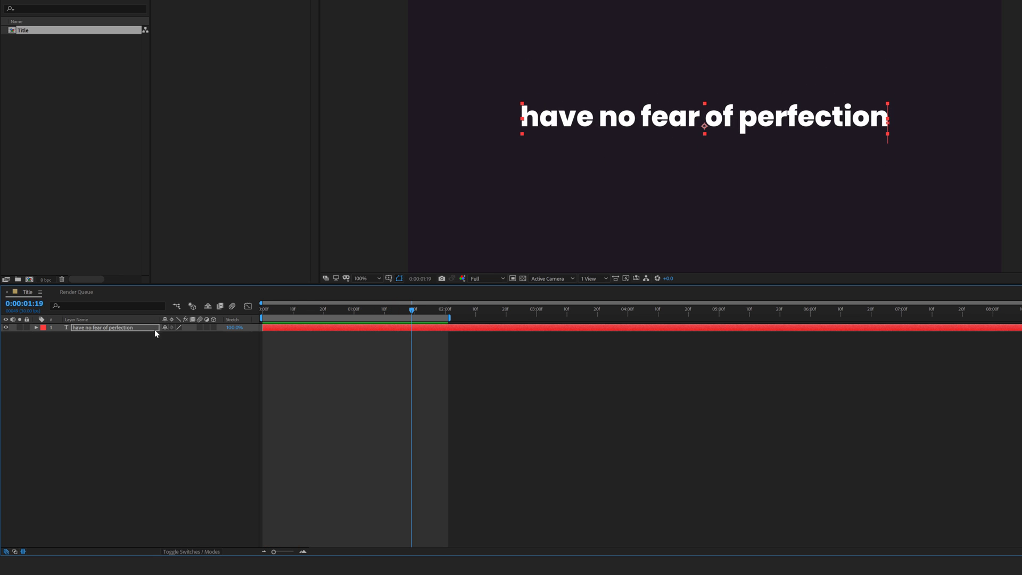
# - Apply the Echo effect to the title text layer
pyautogui.click(133, 328)
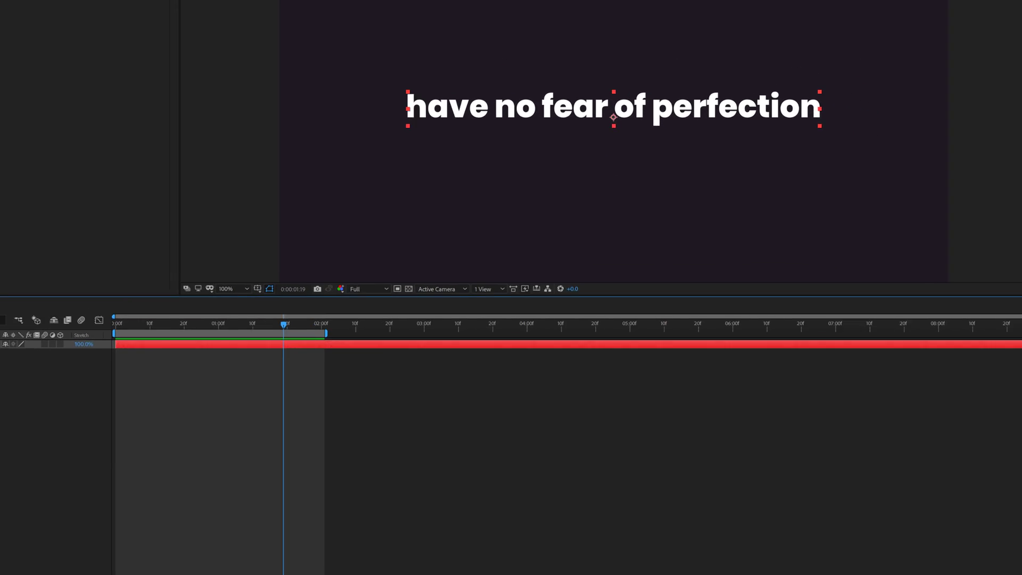
pyautogui.click(926, 159)
pyautogui.write('echo')
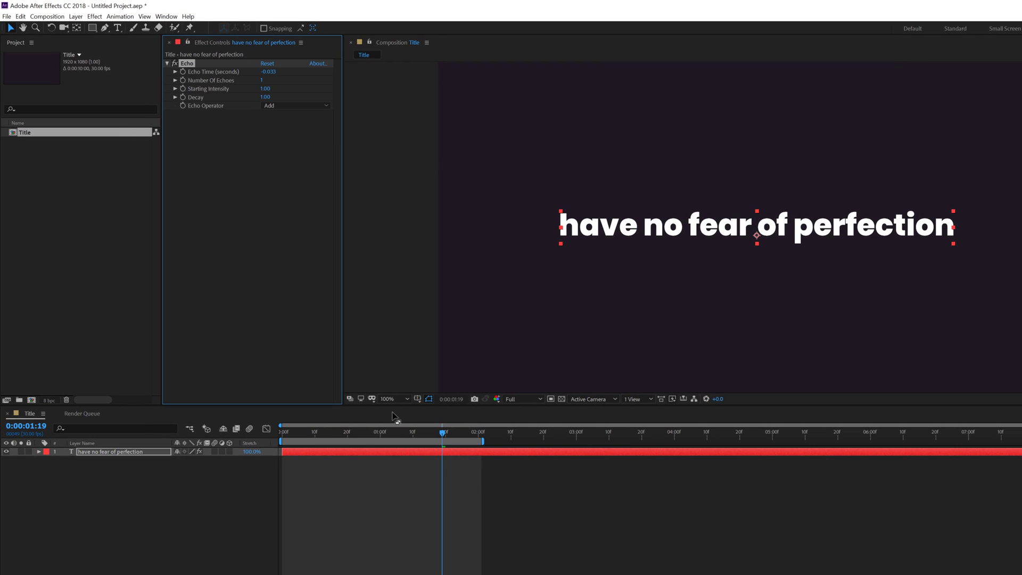
pyautogui.moveTo(322, 432); pyautogui.dragTo(416, 433)
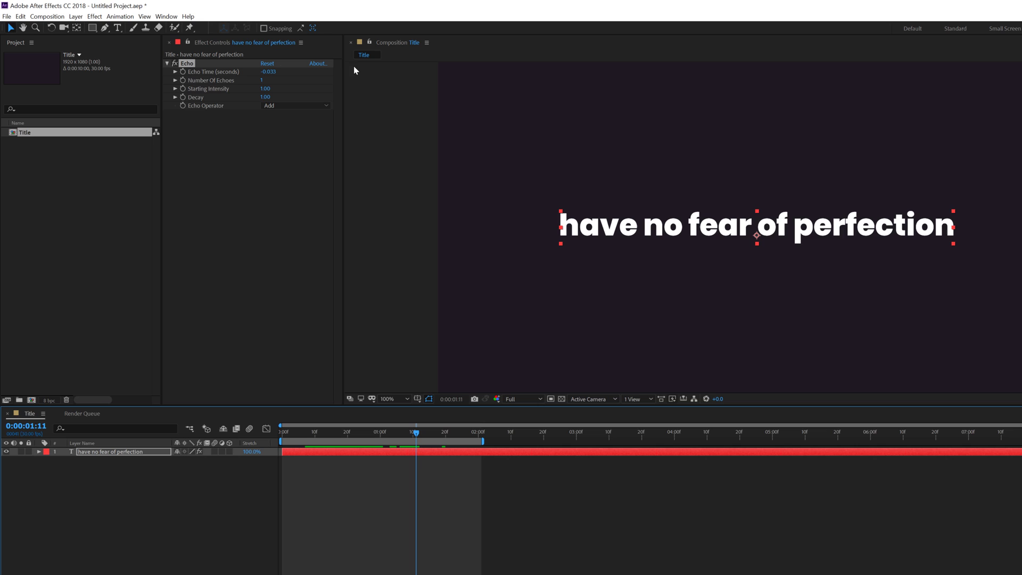
# - Set Echo Time to -0.001, Number Of Echoes to 100 and Decay to 3.00
pyautogui.click(268, 71)
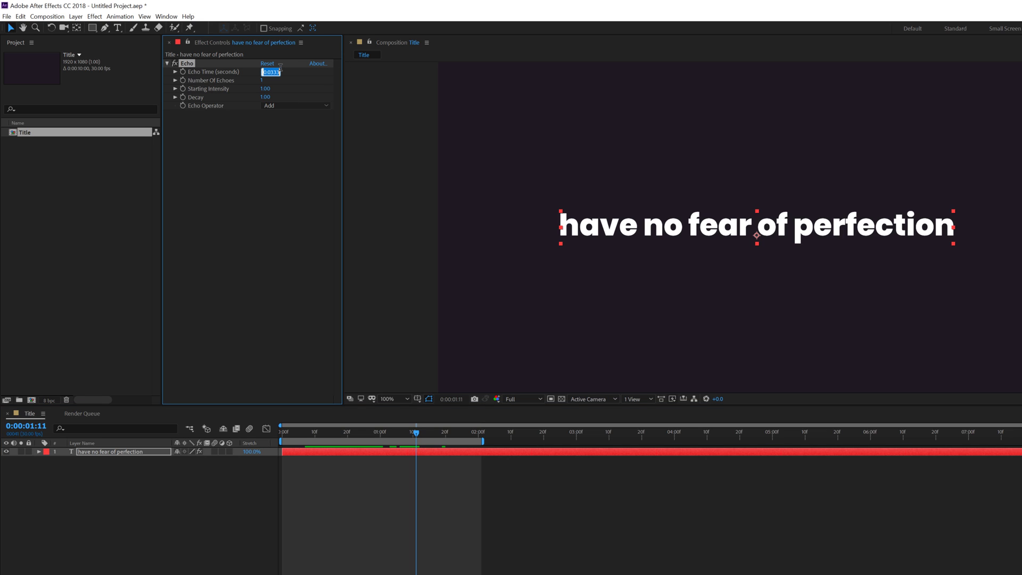
pyautogui.click(279, 71)
pyautogui.click(262, 80)
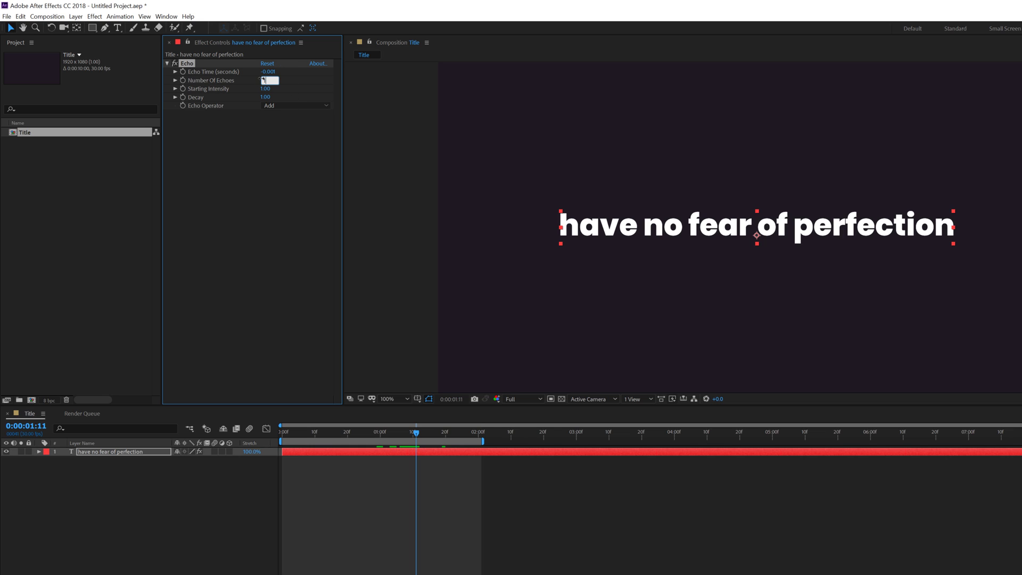
pyautogui.press('Return')
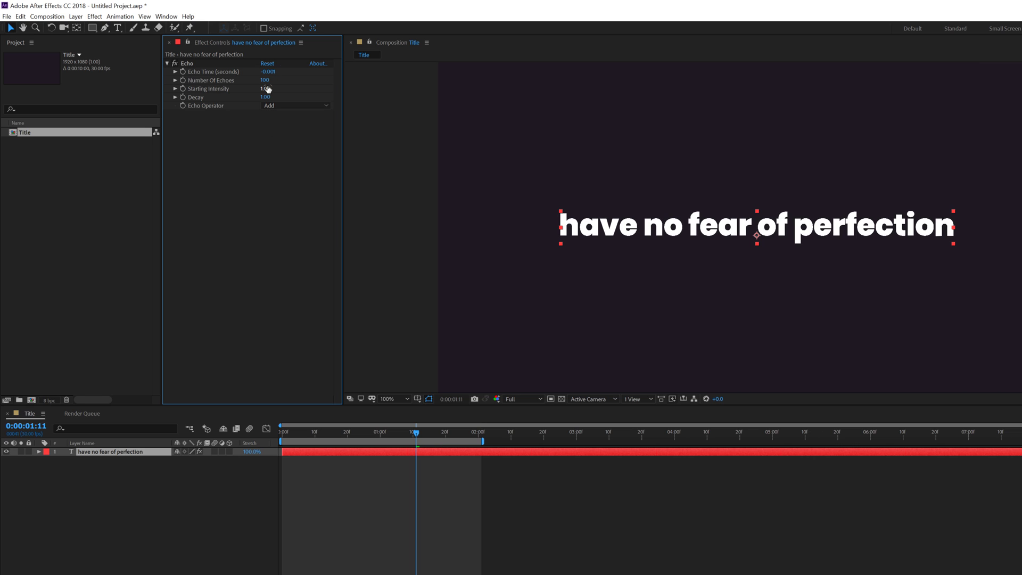
pyautogui.click(265, 97)
pyautogui.click(272, 106)
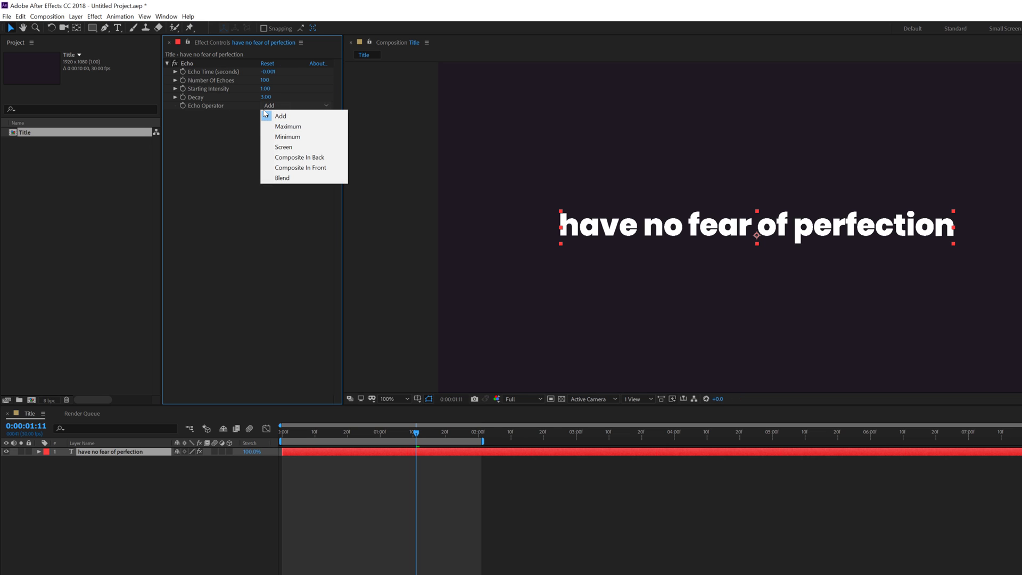
# - Set the Echo Operator to Maximum and the preview resolution to Half
pyautogui.click(291, 128)
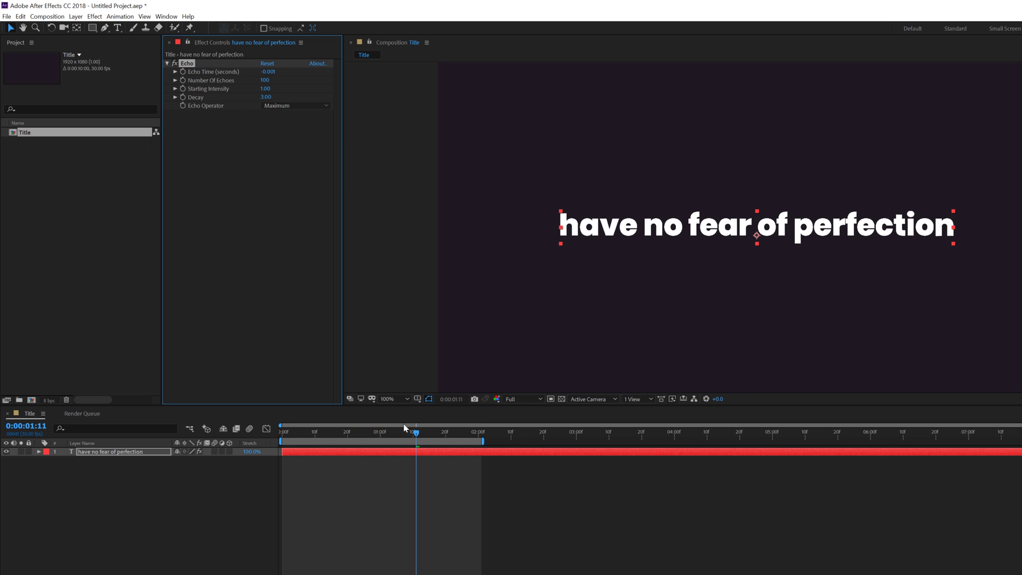
pyautogui.click(521, 399)
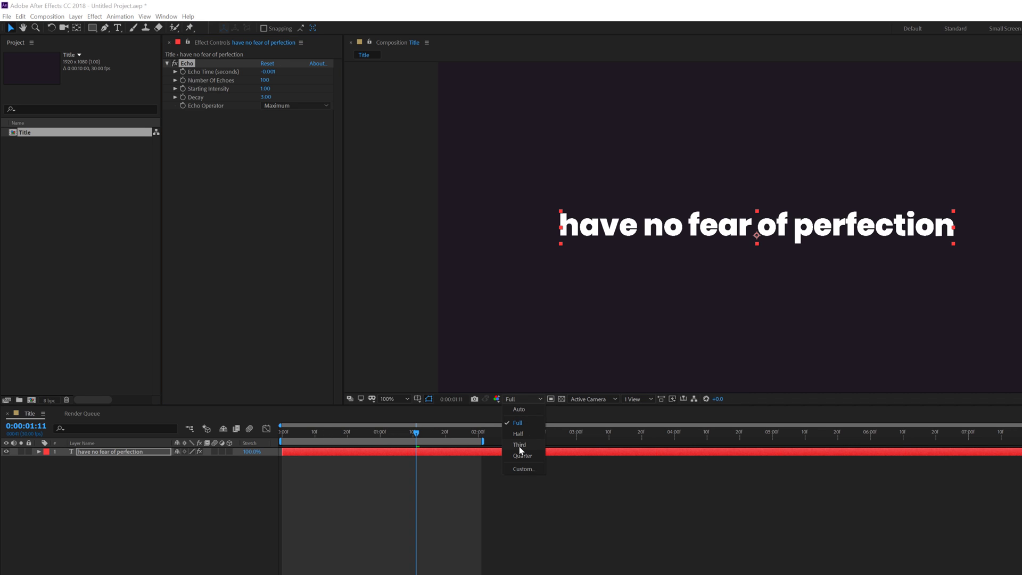
pyautogui.click(520, 447)
pyautogui.click(328, 432)
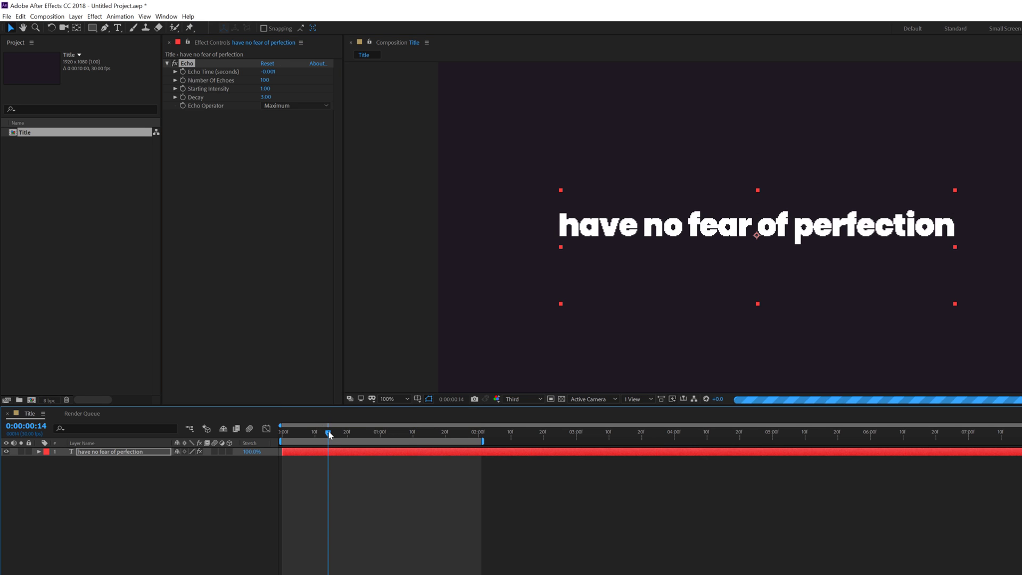
pyautogui.click(519, 399)
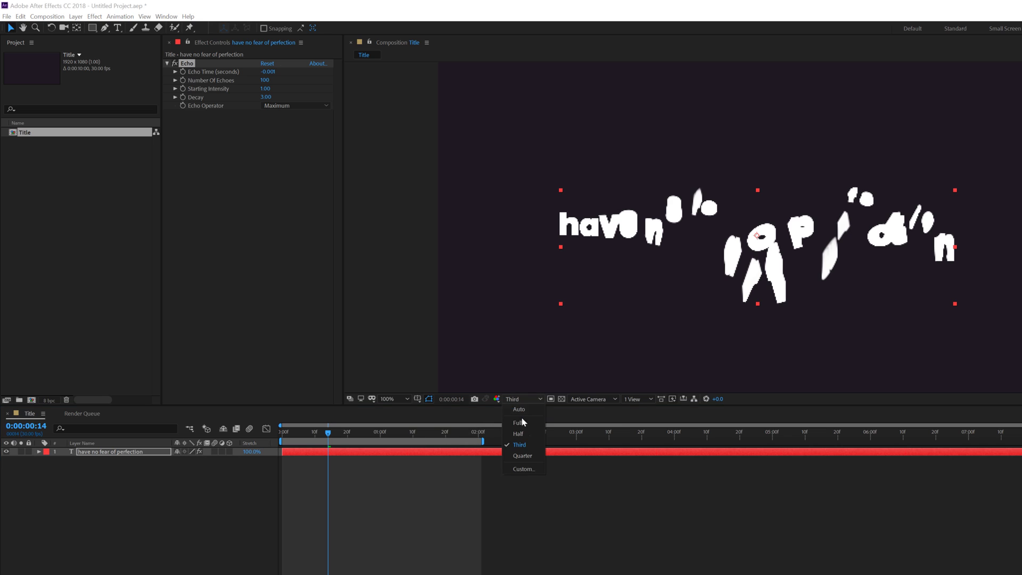
pyautogui.click(519, 435)
# - Shorten the work area to about 1:16 and preview the echoing title from the start
pyautogui.moveTo(299, 429); pyautogui.dragTo(283, 431)
pyautogui.moveTo(482, 441); pyautogui.dragTo(434, 441)
pyautogui.press('space')
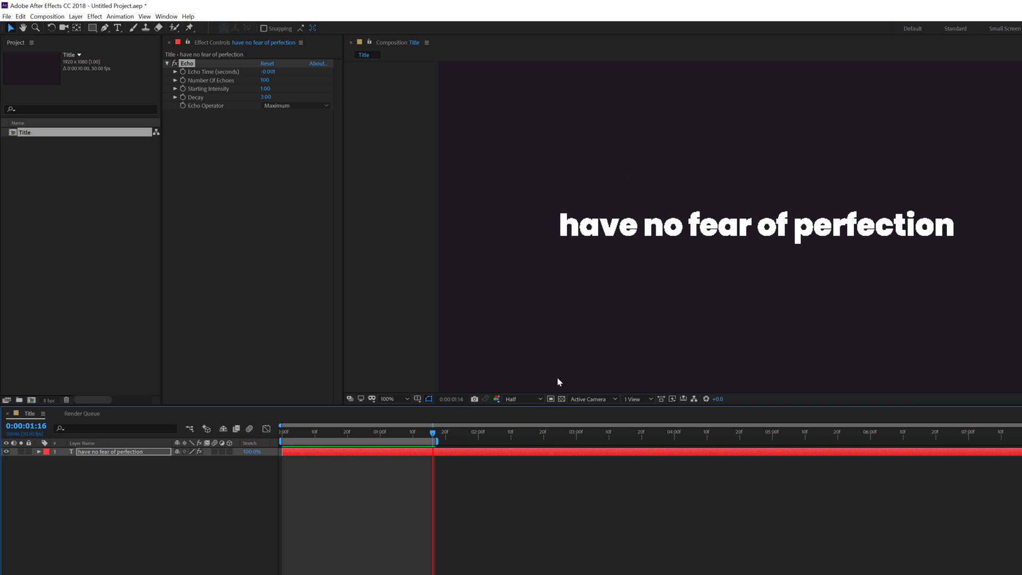
pyautogui.press('space')
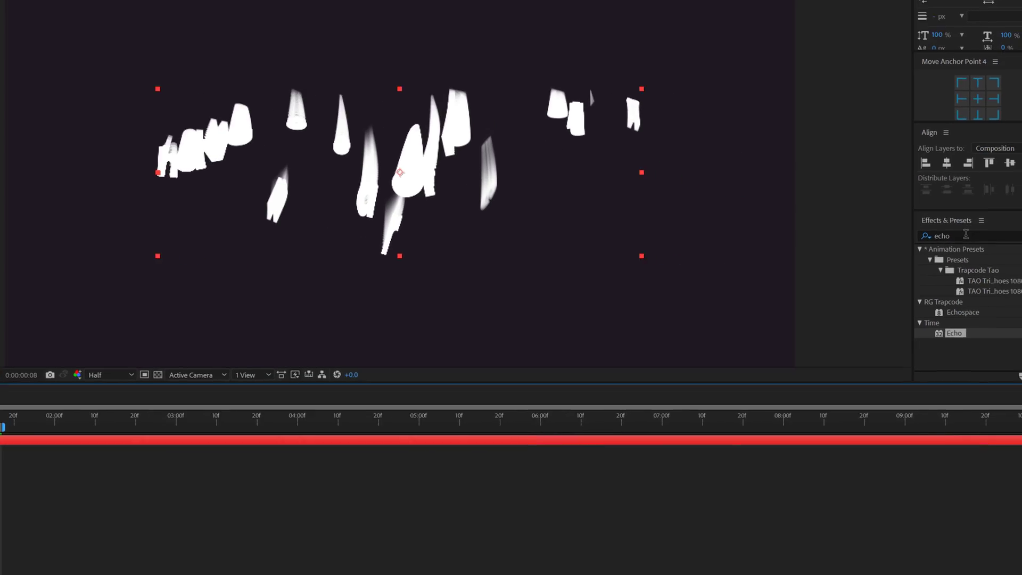
# - Apply the Generate > Fill effect to the title so its echo trails turn red
pyautogui.write('fill')
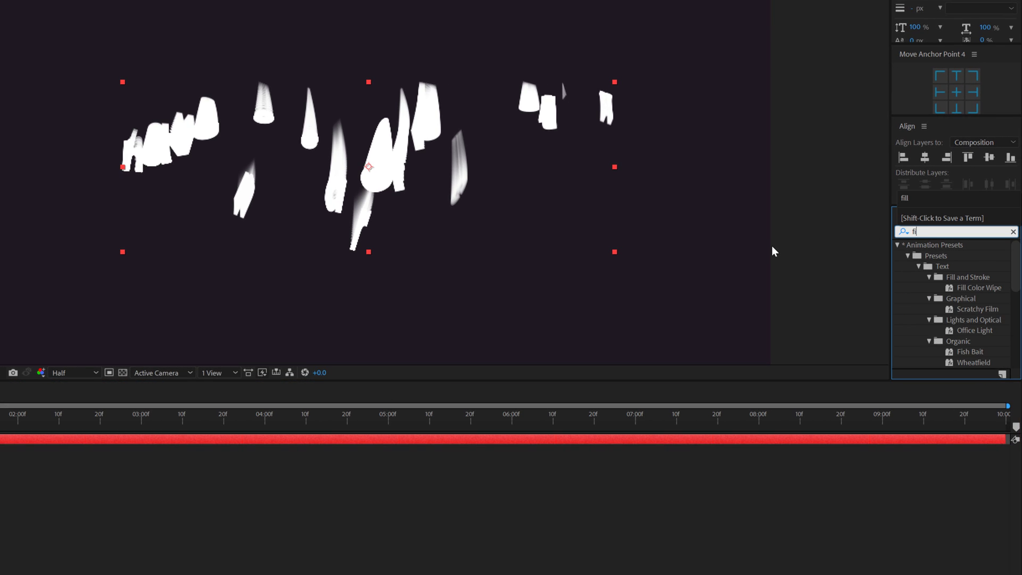
pyautogui.click(929, 318)
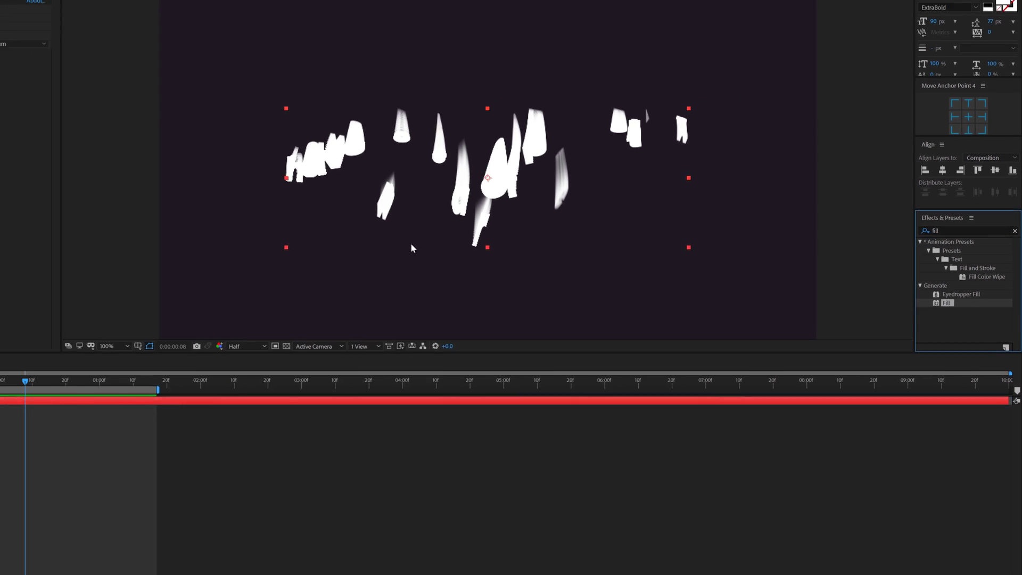
pyautogui.click(964, 282)
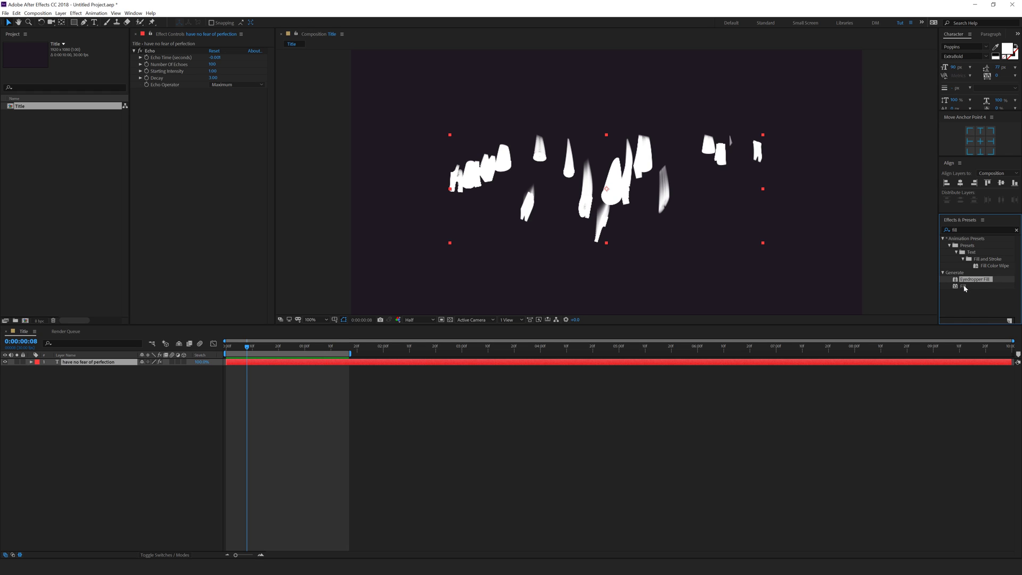
pyautogui.click(965, 288)
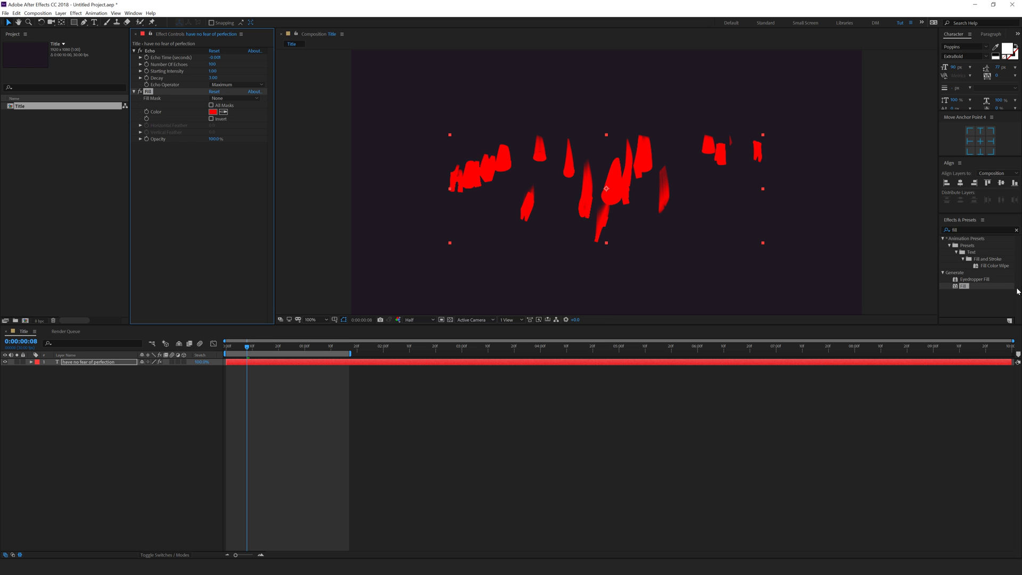
pyautogui.doubleClick(970, 229)
pyautogui.write('cc ')
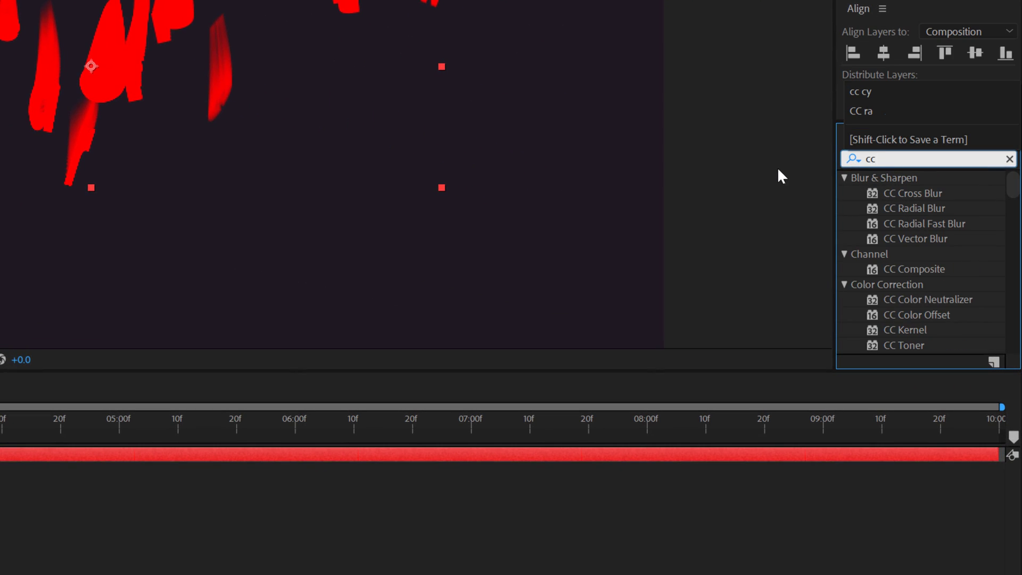
pyautogui.write('co')
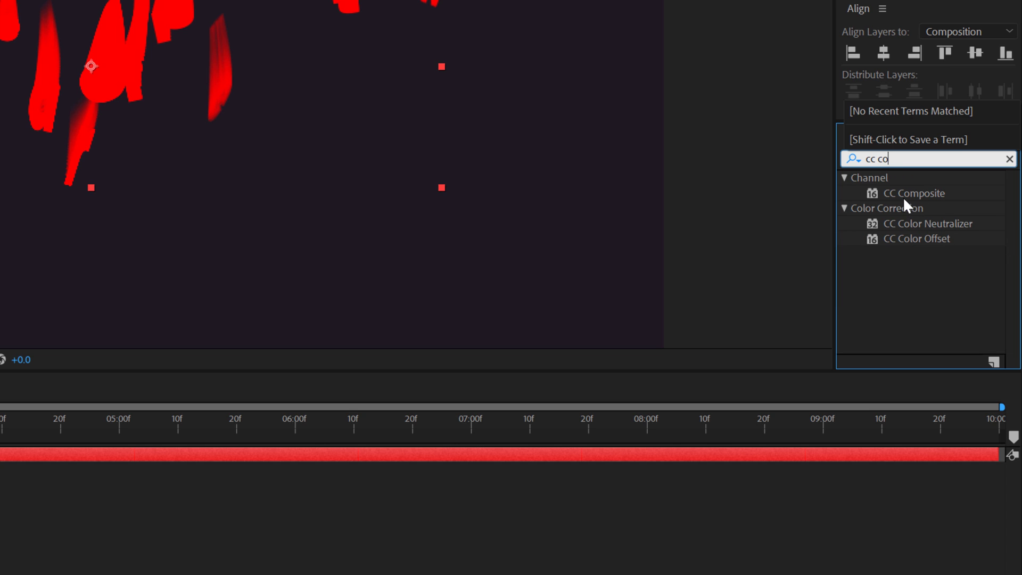
# - Apply CC Composite to keep white letters in front and set the Fill colour to FF0038
pyautogui.click(906, 199)
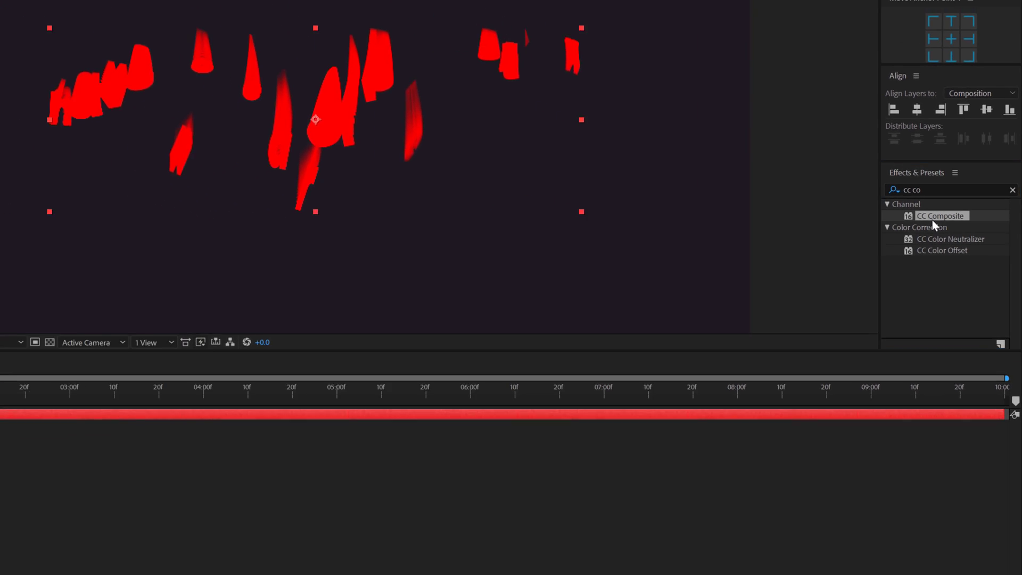
pyautogui.doubleClick(931, 220)
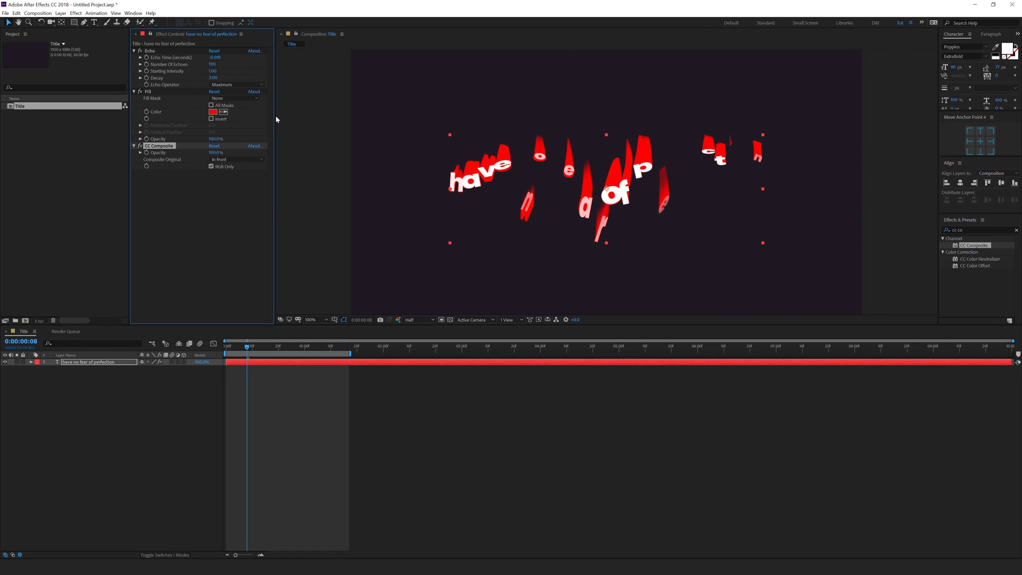
pyautogui.click(215, 114)
pyautogui.click(211, 197)
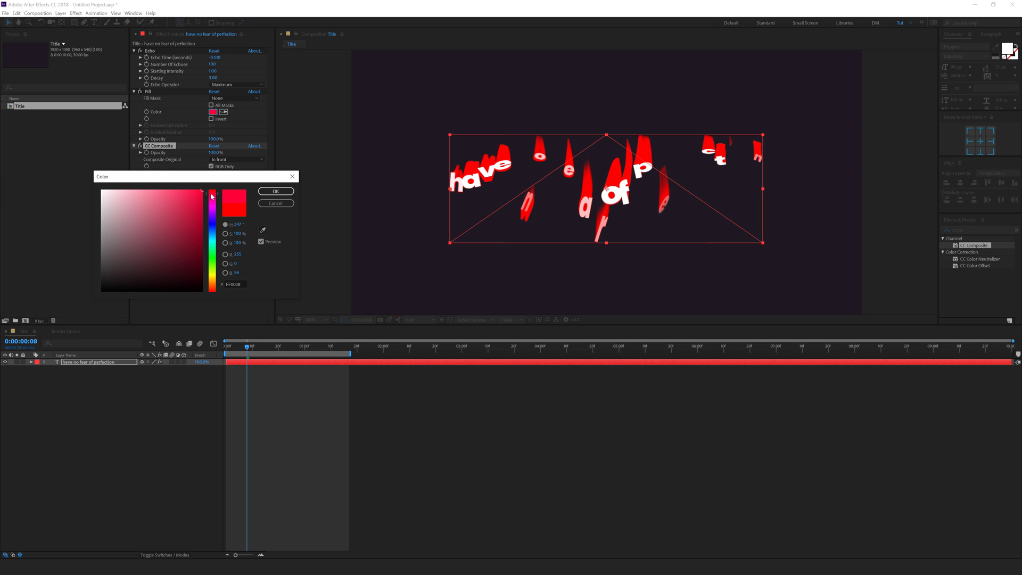
pyautogui.click(263, 190)
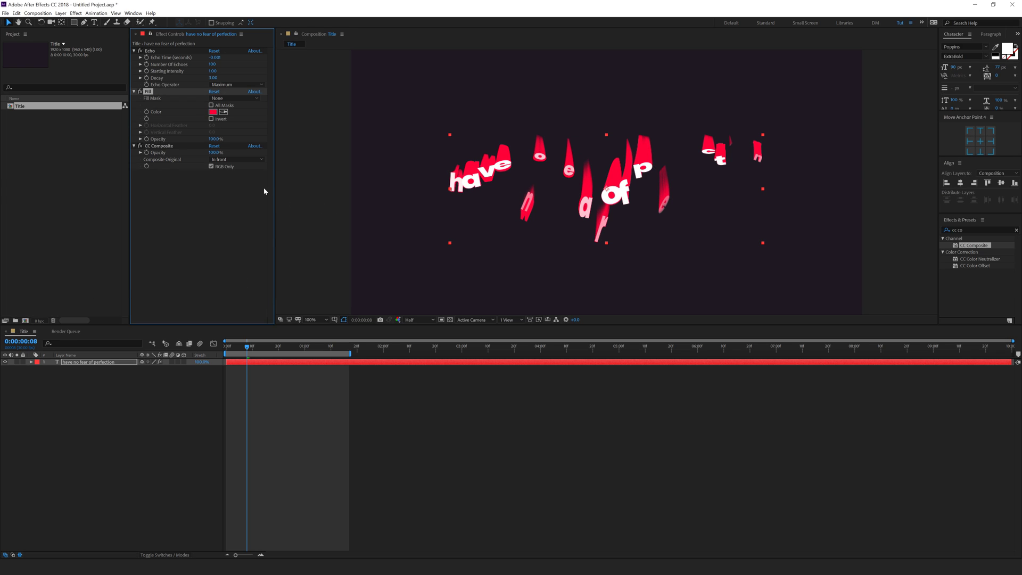
# - Set the preview to Full resolution at 1:02 and zoom in to inspect the letter edges
pyautogui.click(310, 346)
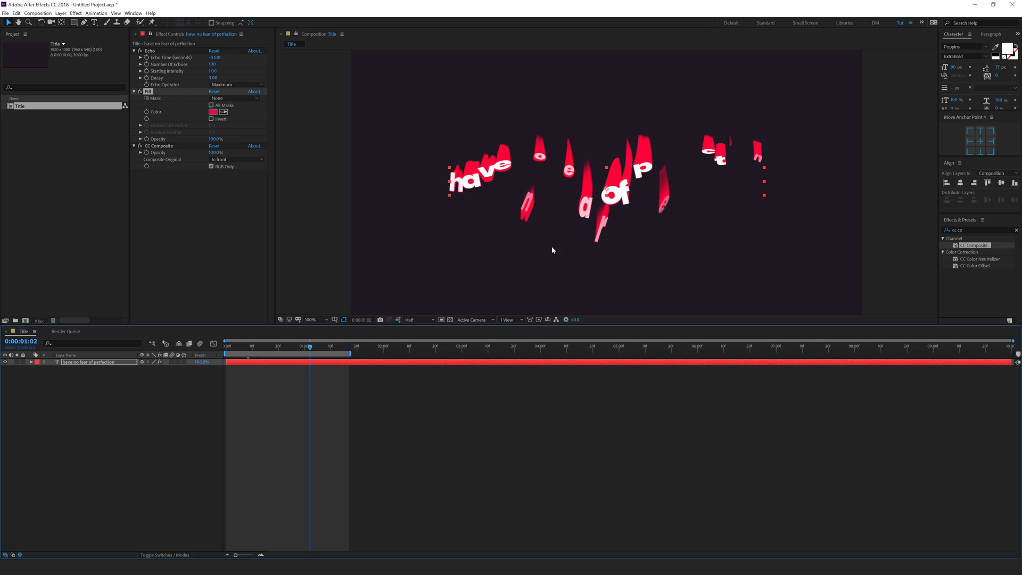
pyautogui.click(430, 320)
pyautogui.click(420, 335)
pyautogui.scroll(2, 571, 205)
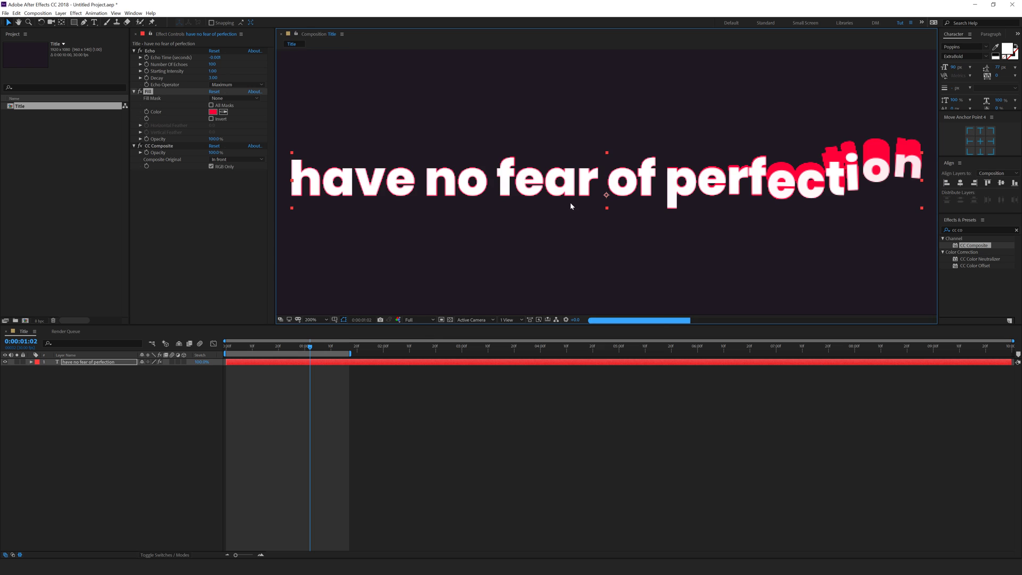
pyautogui.press('.')
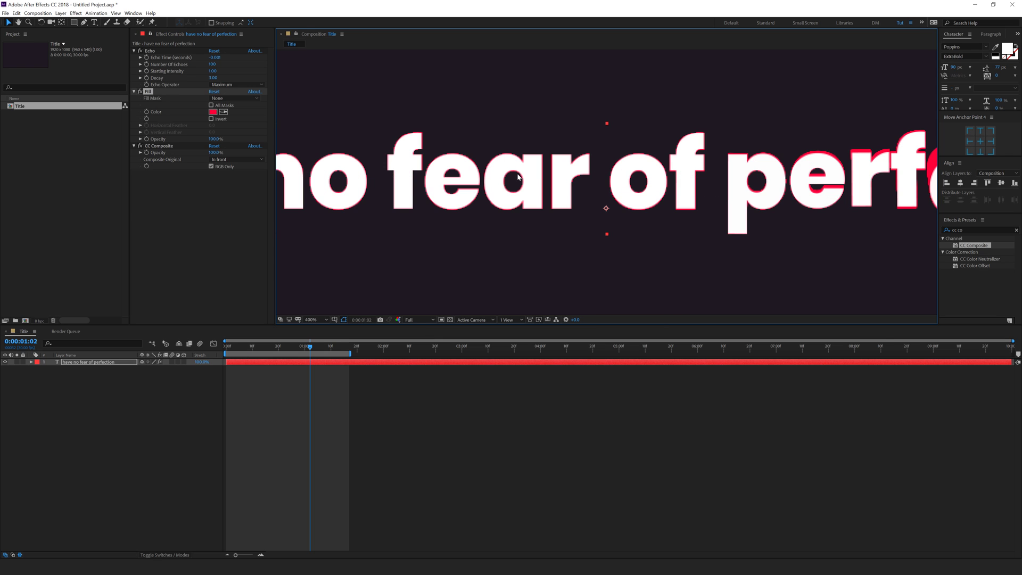
pyautogui.press(',')
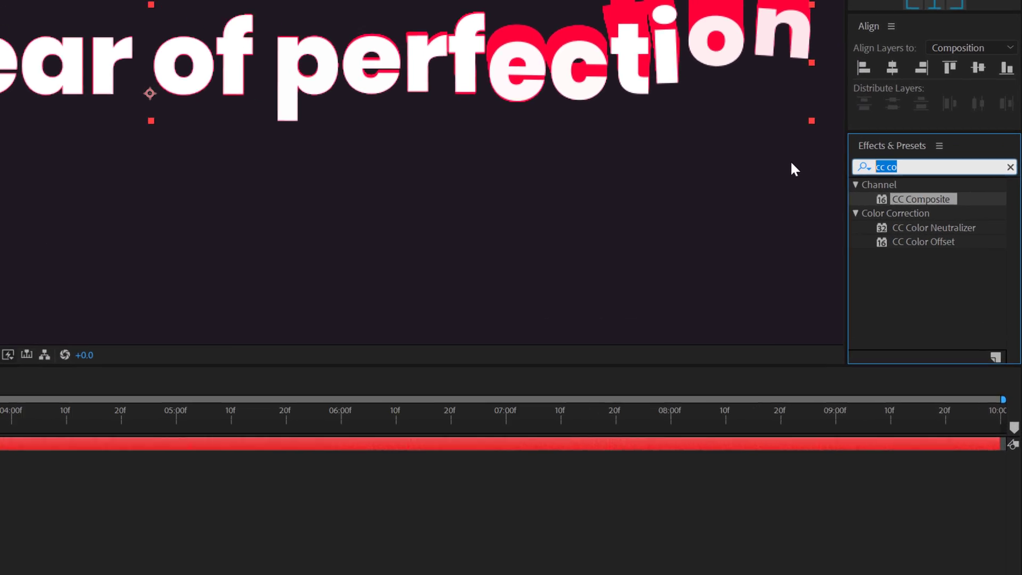
# - Apply Simple Choker to the title with Choke Matte set to 0.60
pyautogui.write('simple')
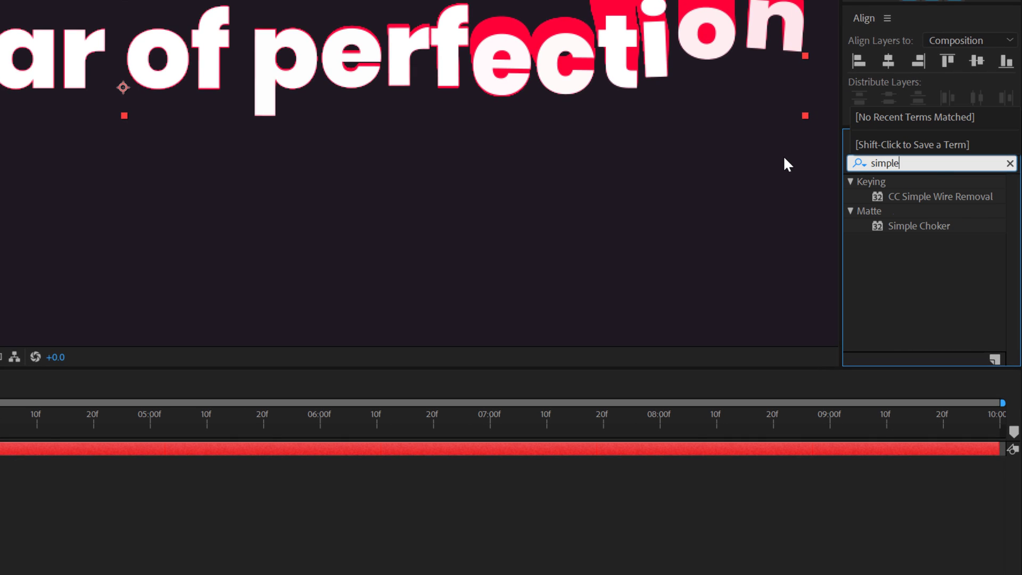
pyautogui.click(901, 228)
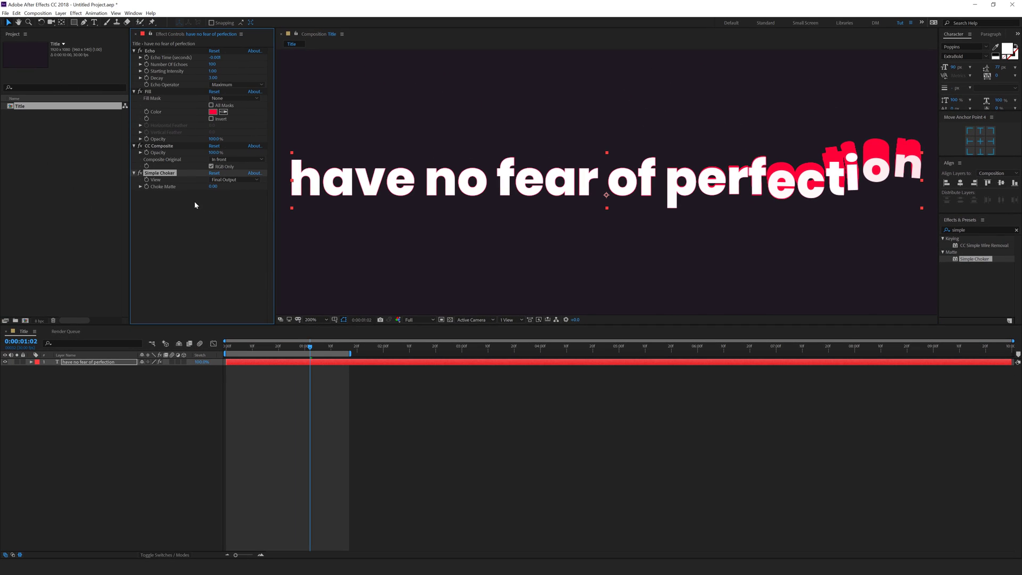
pyautogui.click(215, 186)
pyautogui.write('0.6')
pyautogui.click(192, 218)
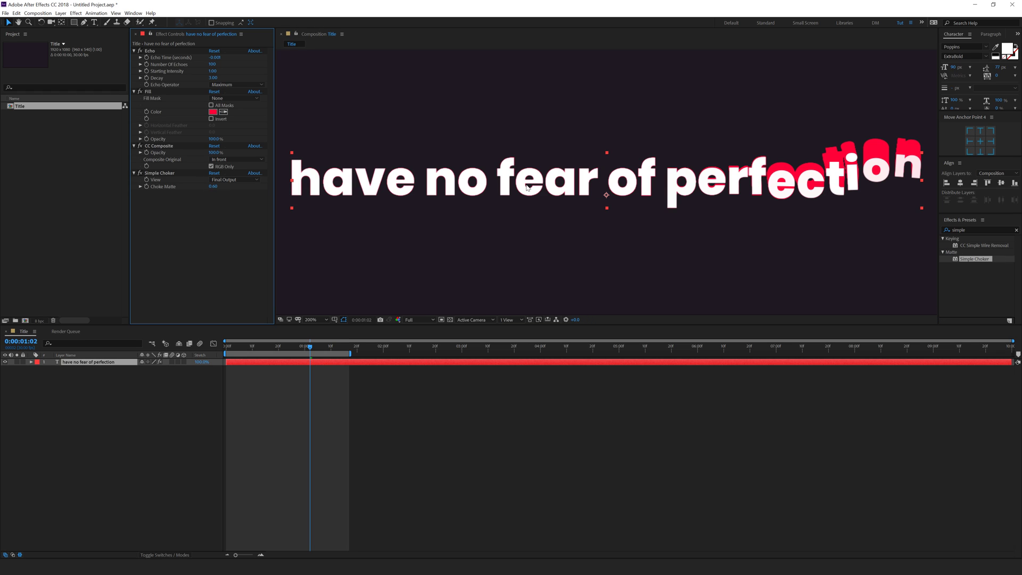
# - Change the trail's Fill colour to pink F32451 and preview the animation
pyautogui.press(',')
pyautogui.press(',')
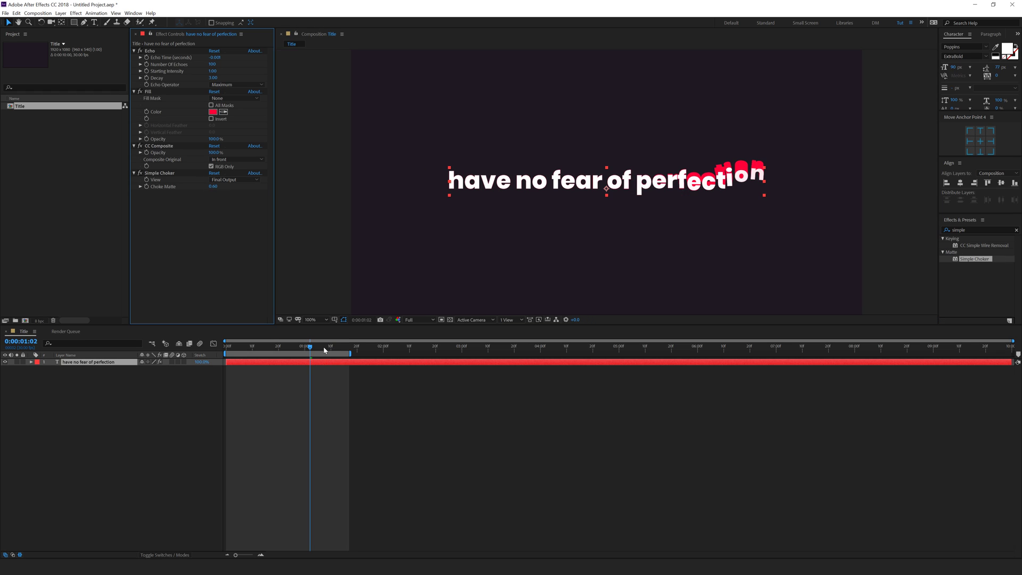
pyautogui.moveTo(324, 350); pyautogui.dragTo(296, 349)
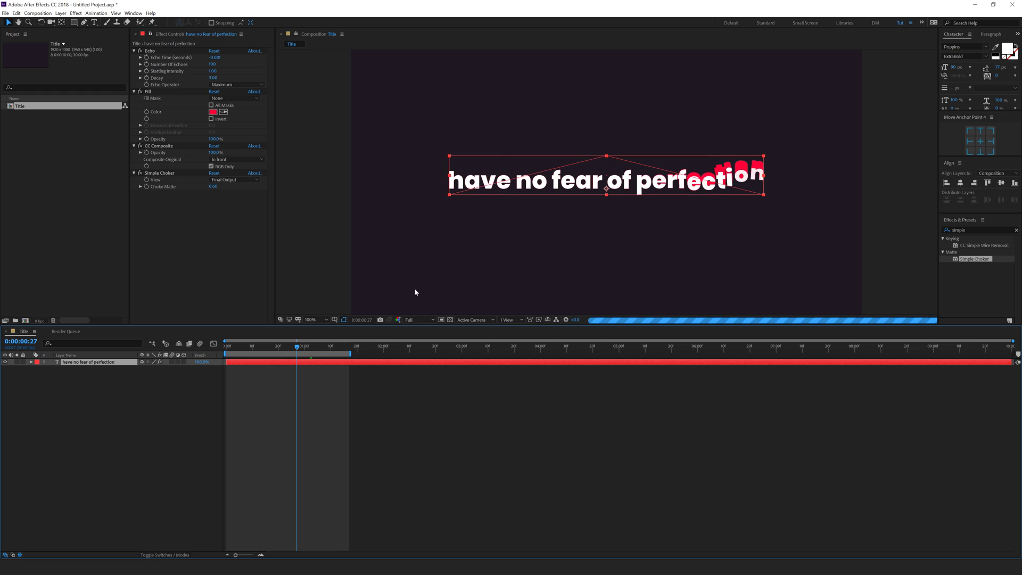
pyautogui.click(217, 111)
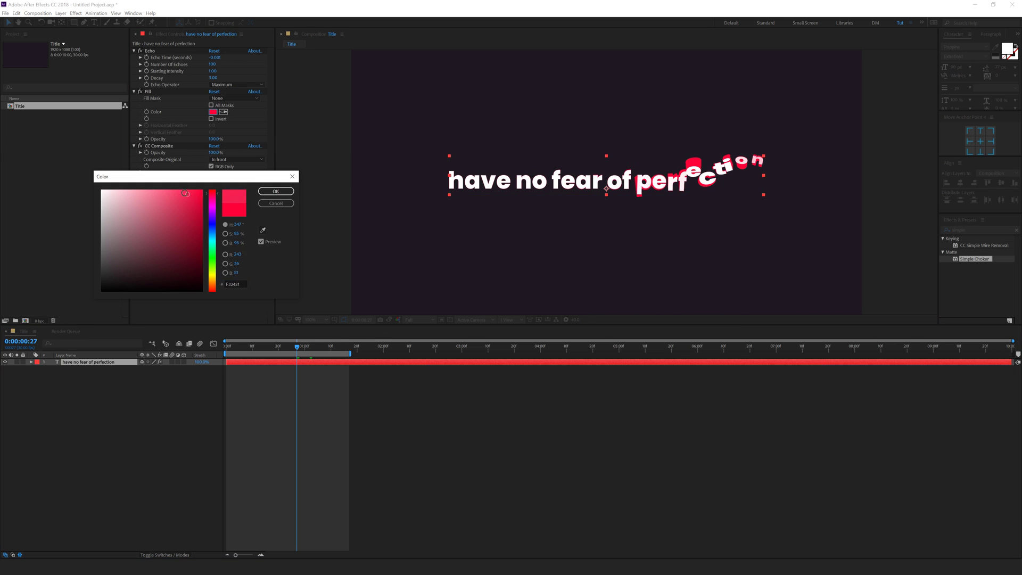
pyautogui.click(275, 191)
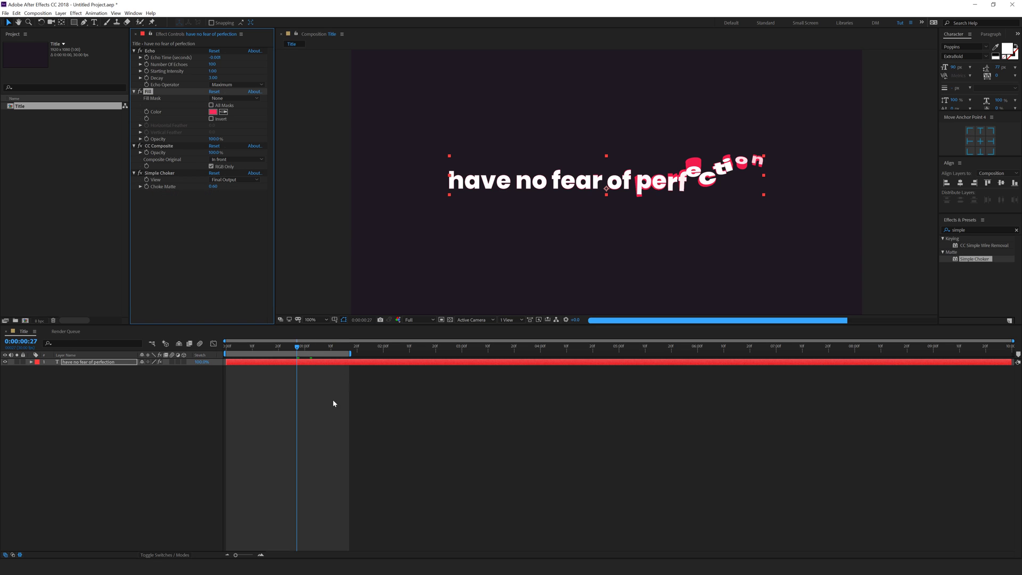
pyautogui.press('space')
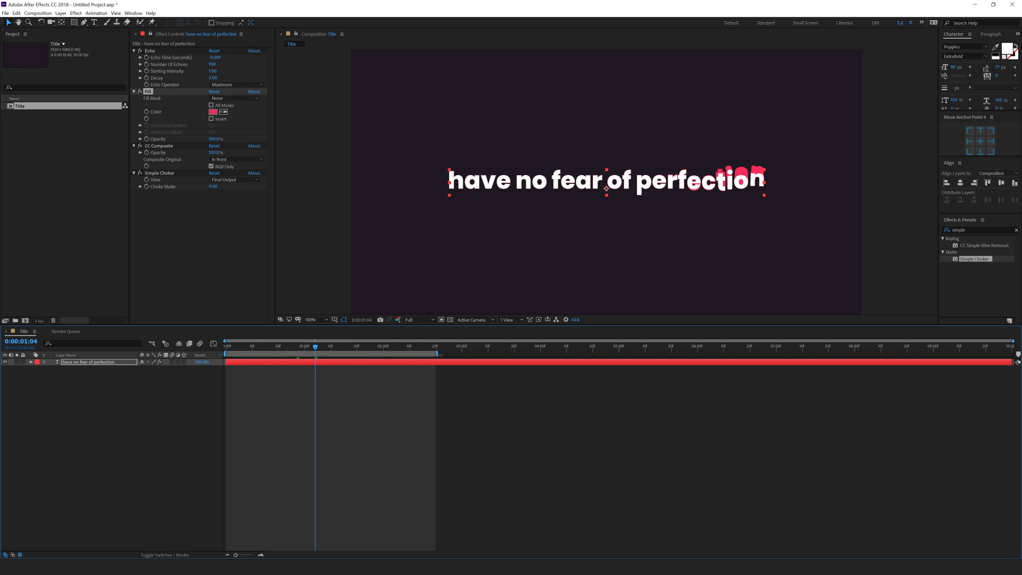
# - Set the preview to Quarter resolution at 50% zoom and move to about 1:19
pyautogui.click(170, 363)
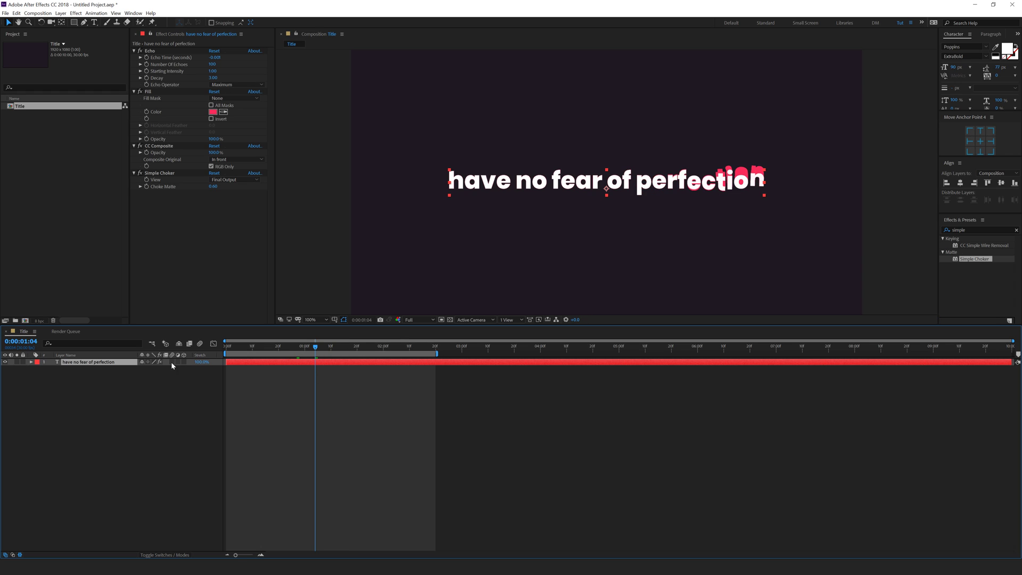
pyautogui.click(31, 362)
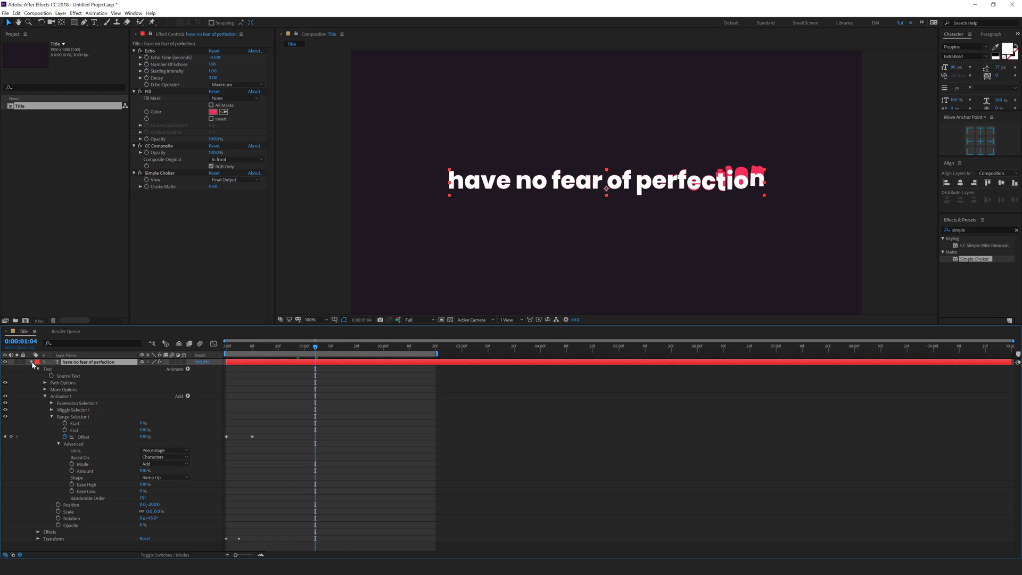
pyautogui.click(51, 417)
pyautogui.click(431, 319)
pyautogui.click(418, 365)
pyautogui.press(',')
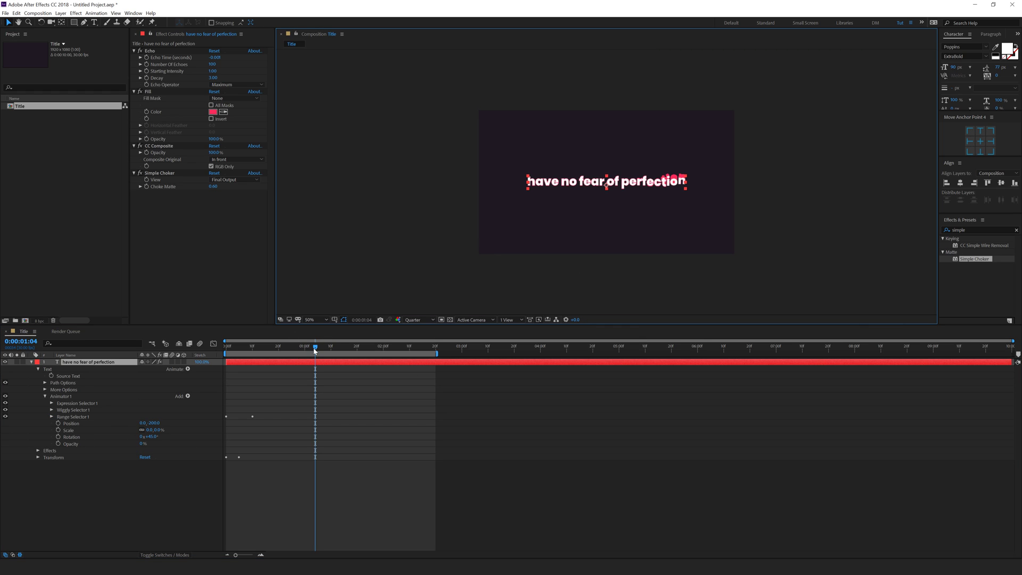
pyautogui.moveTo(315, 350); pyautogui.dragTo(357, 349)
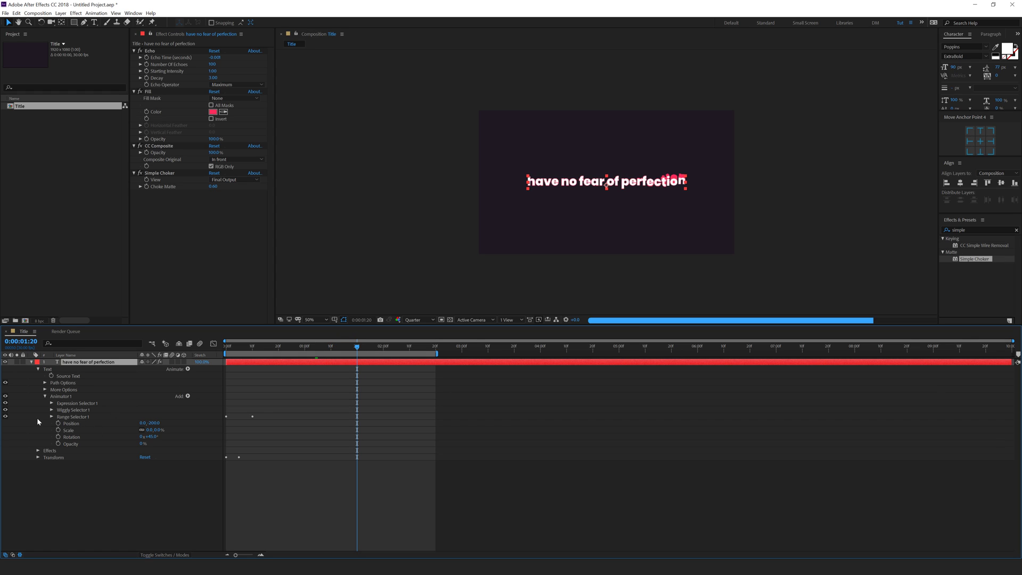
# - Keyframe Offset at 1:20 and animate it to -100% at 2:00
pyautogui.click(52, 416)
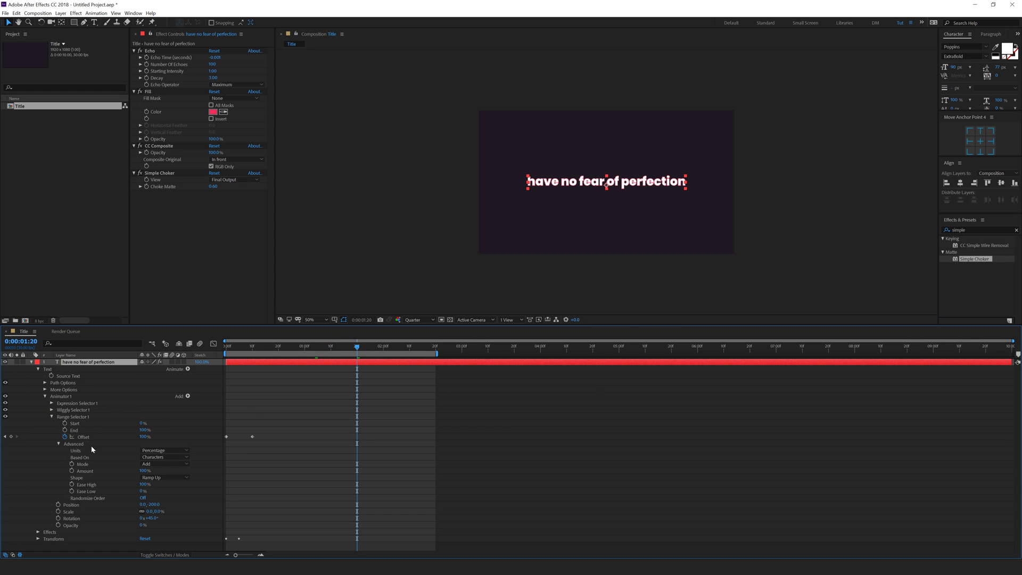
pyautogui.click(65, 430)
pyautogui.click(65, 430)
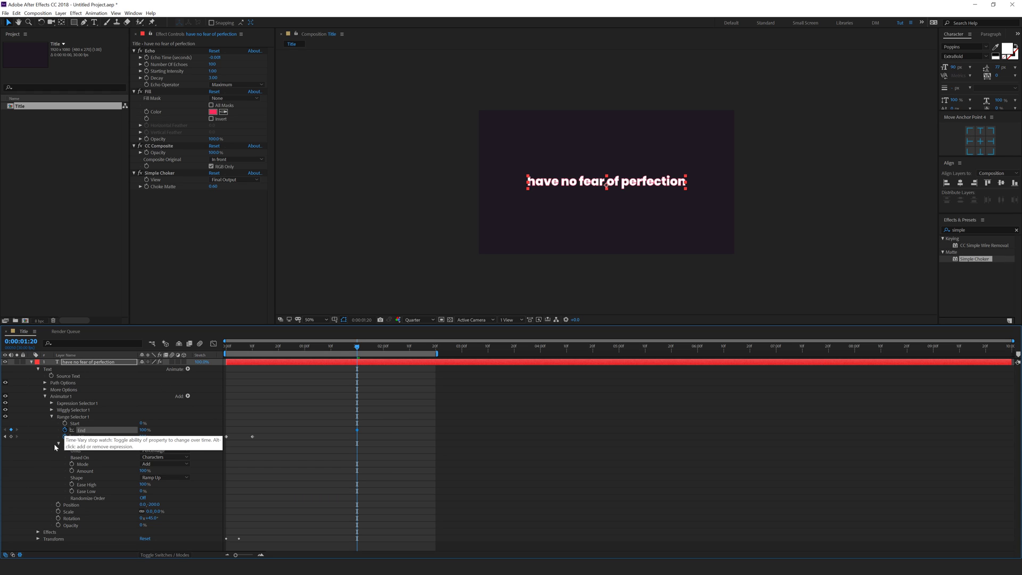
pyautogui.click(11, 437)
pyautogui.moveTo(362, 351); pyautogui.dragTo(383, 352)
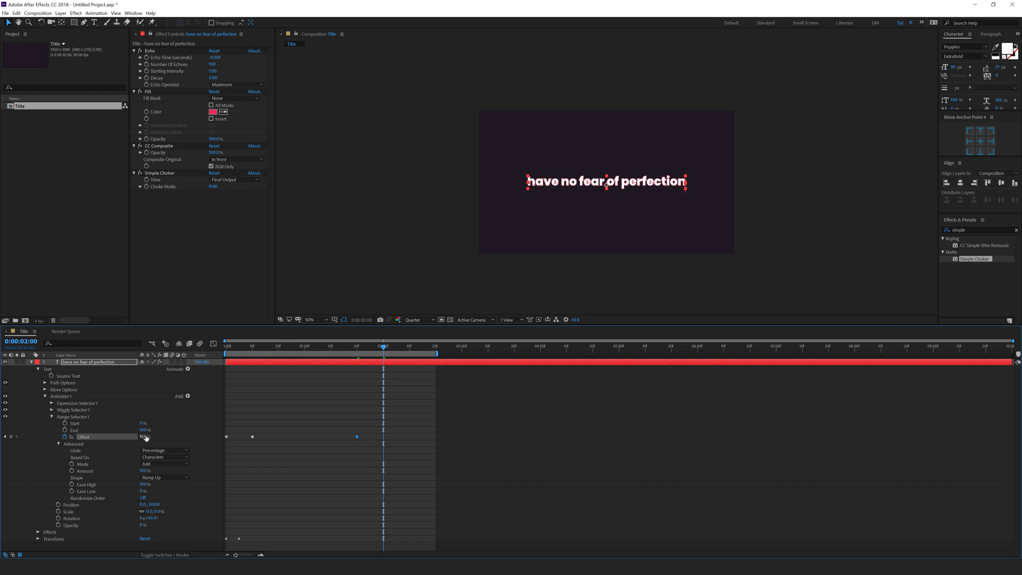
pyautogui.moveTo(147, 437); pyautogui.dragTo(142, 437)
pyautogui.click(146, 437)
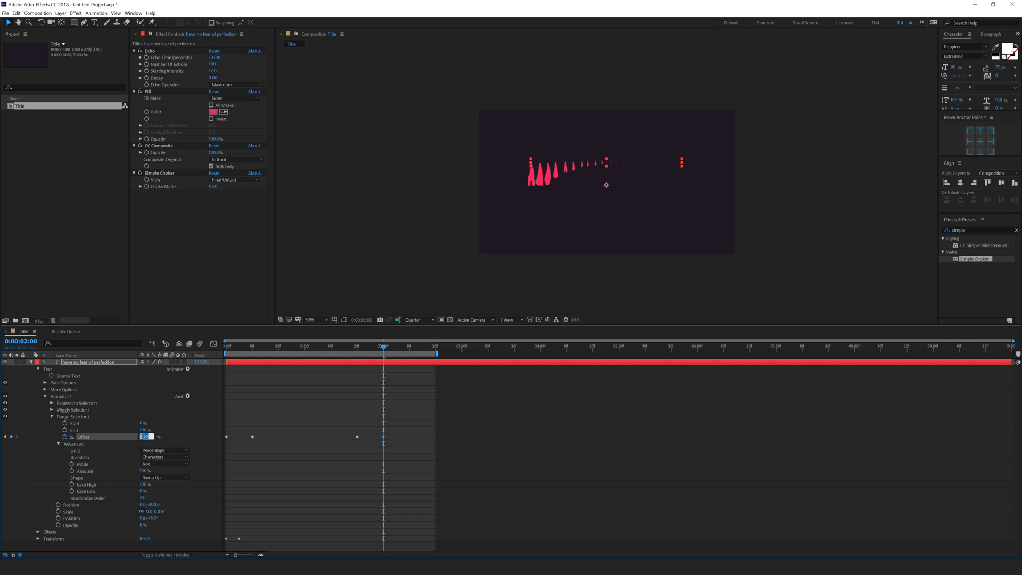
pyautogui.click(371, 390)
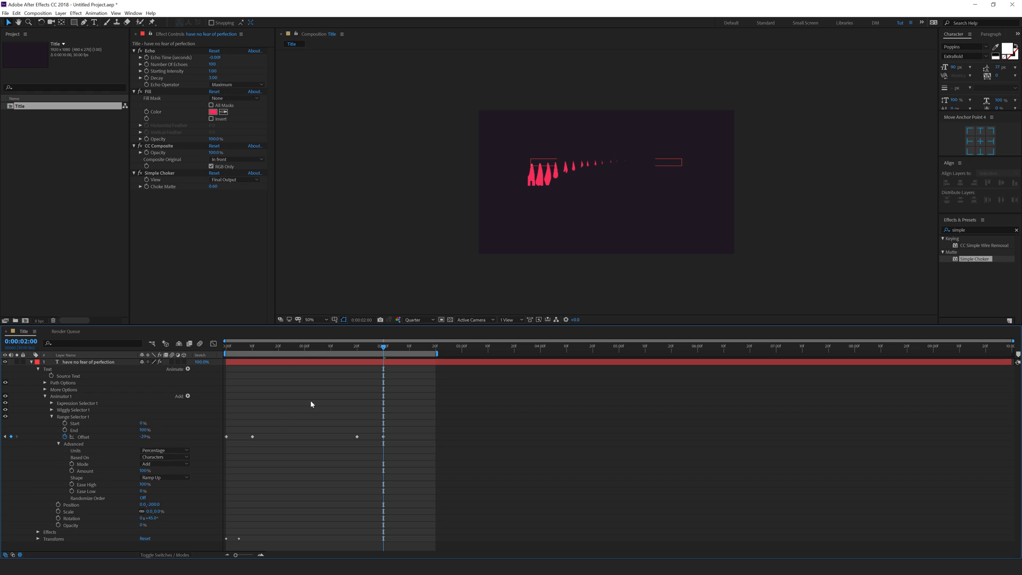
pyautogui.moveTo(146, 436); pyautogui.dragTo(47, 438)
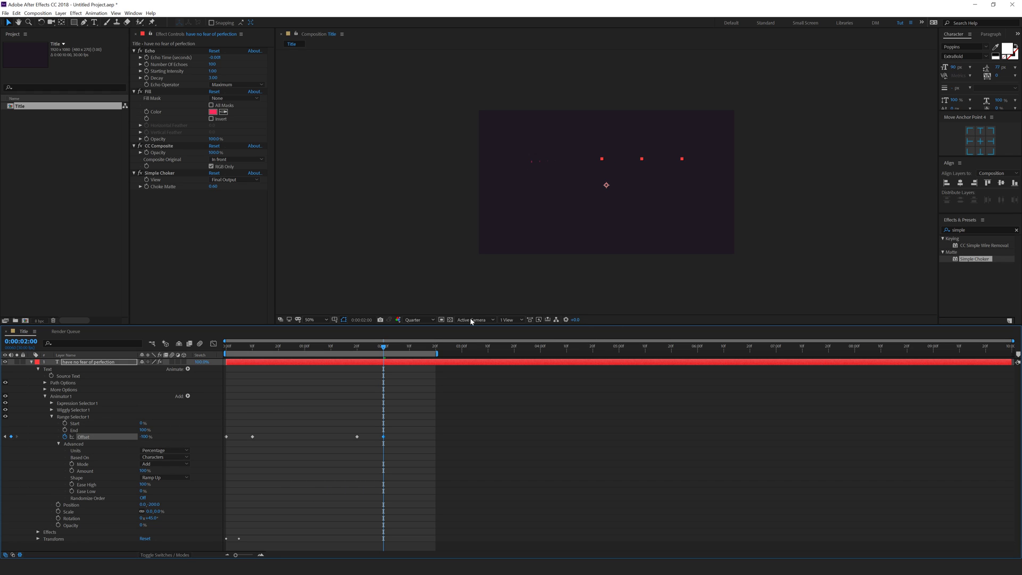
# - Trim the title layer to end at 2:03 and scrub back to check the exit
pyautogui.moveTo(387, 346); pyautogui.dragTo(392, 350)
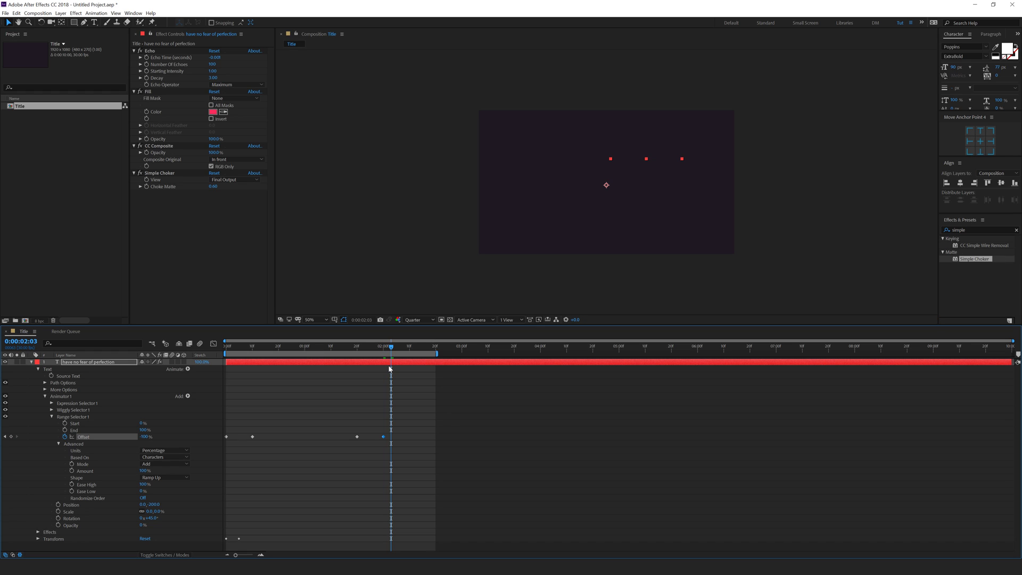
pyautogui.hotkey('alt', ']')
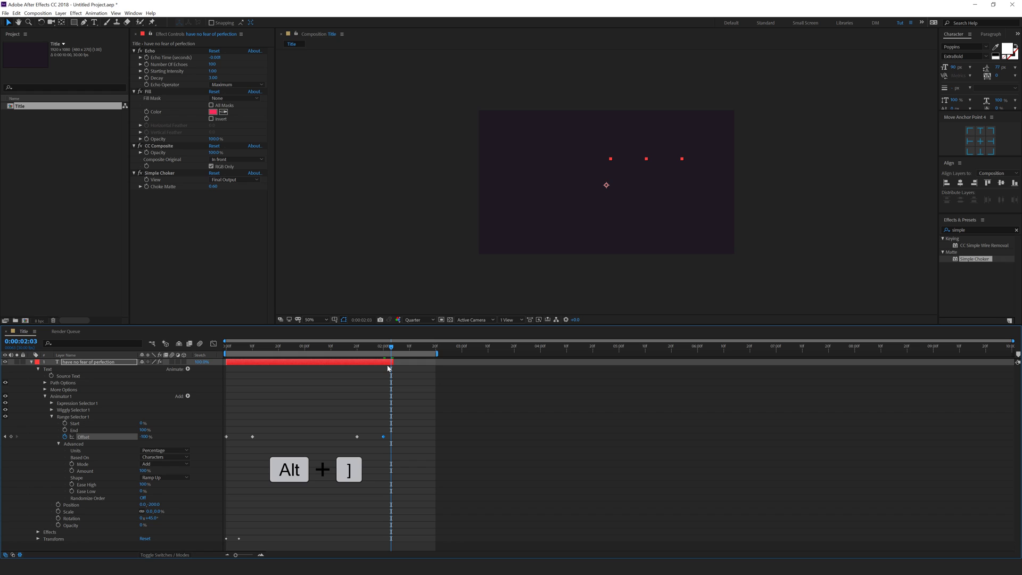
pyautogui.moveTo(346, 347); pyautogui.dragTo(360, 352)
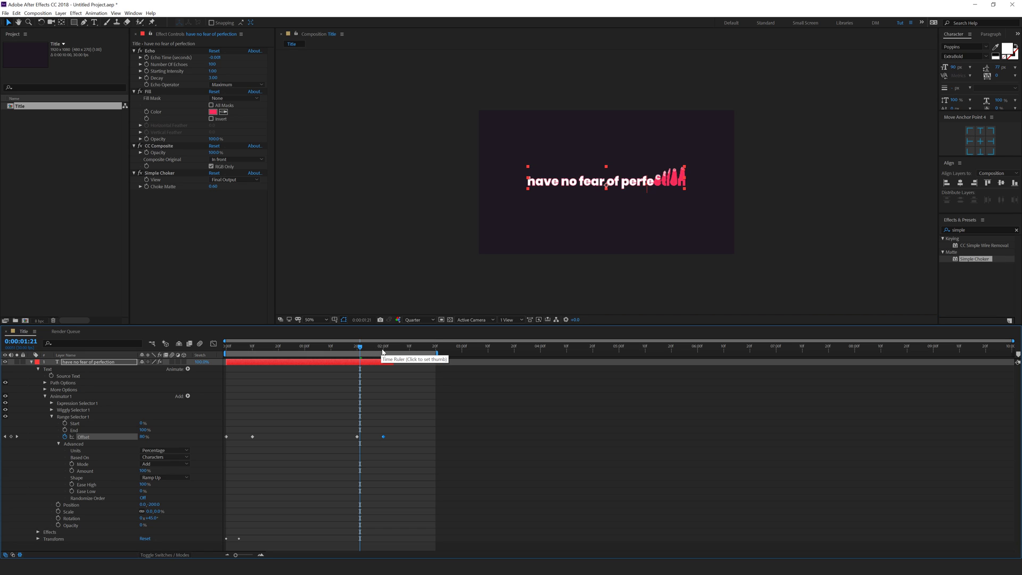
pyautogui.click(378, 347)
pyautogui.click(370, 347)
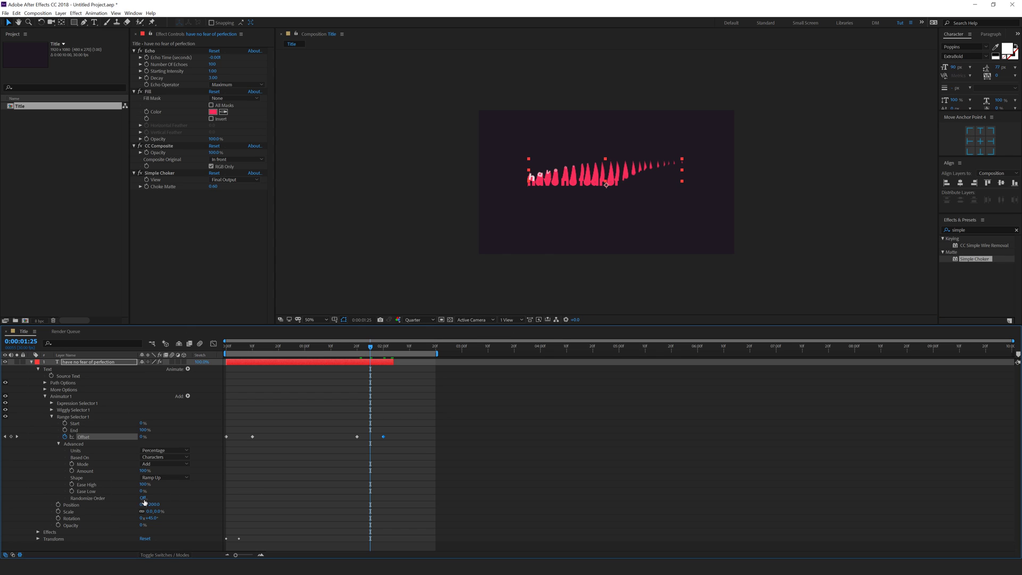
# - Turn Randomize Order On in Range Selector 1 and scrub through the random exit
pyautogui.click(143, 498)
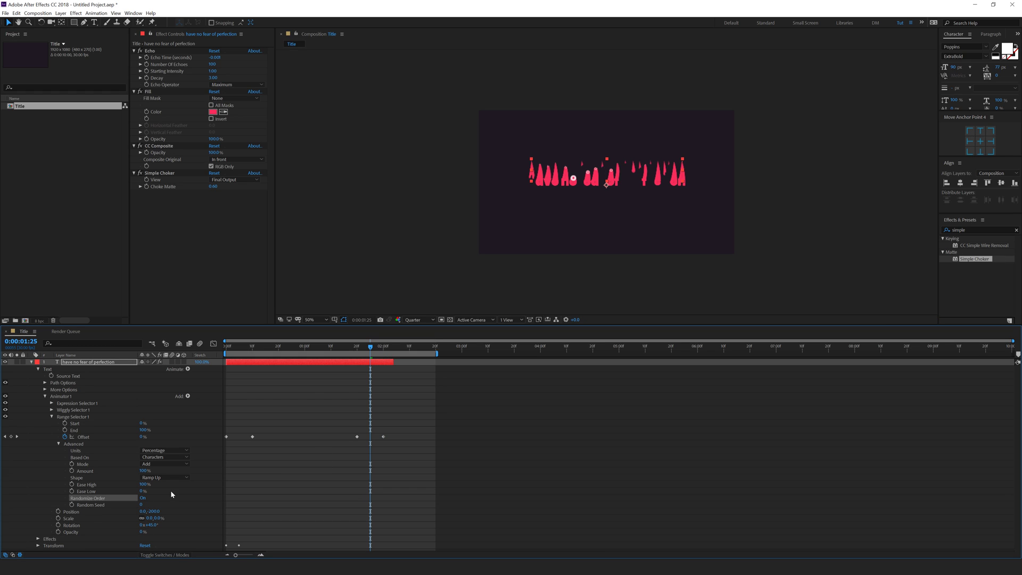
pyautogui.moveTo(353, 347); pyautogui.dragTo(370, 347)
pyautogui.click(31, 362)
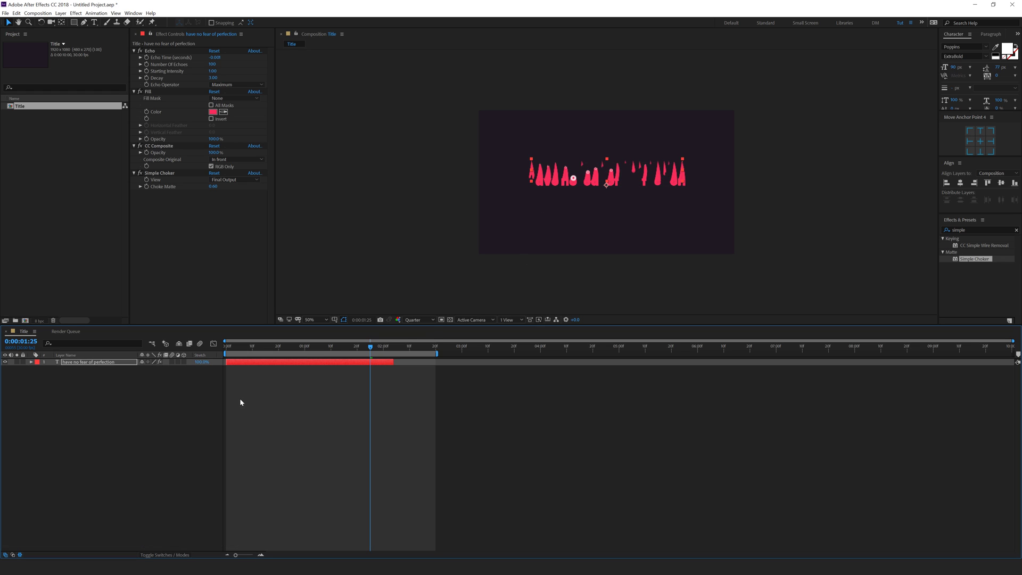
# - Duplicate the title layer, start the copy near 1:17, and extend the work area to 4:00
pyautogui.click(319, 349)
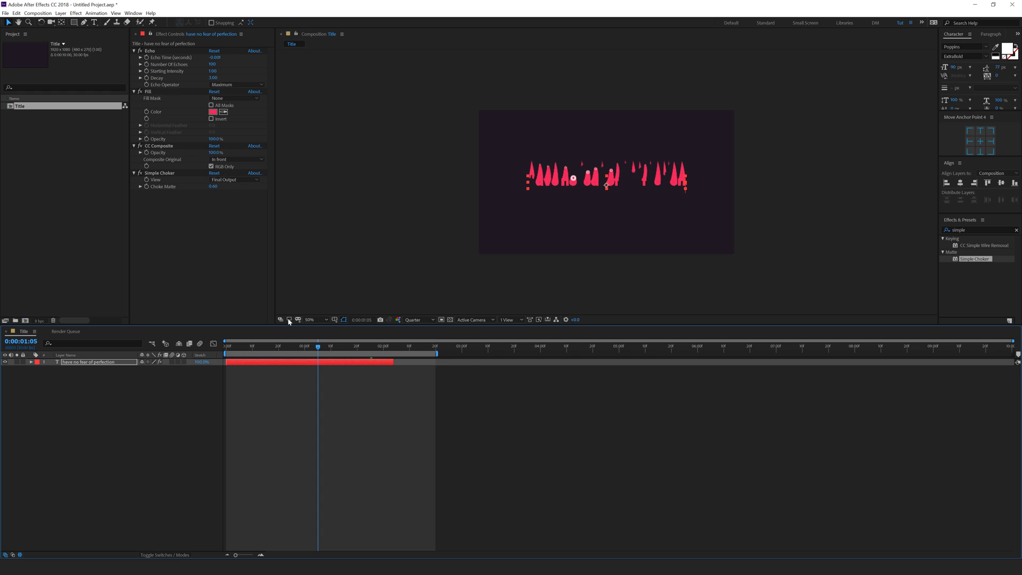
pyautogui.click(316, 362)
pyautogui.hotkey('ctrl', 'd')
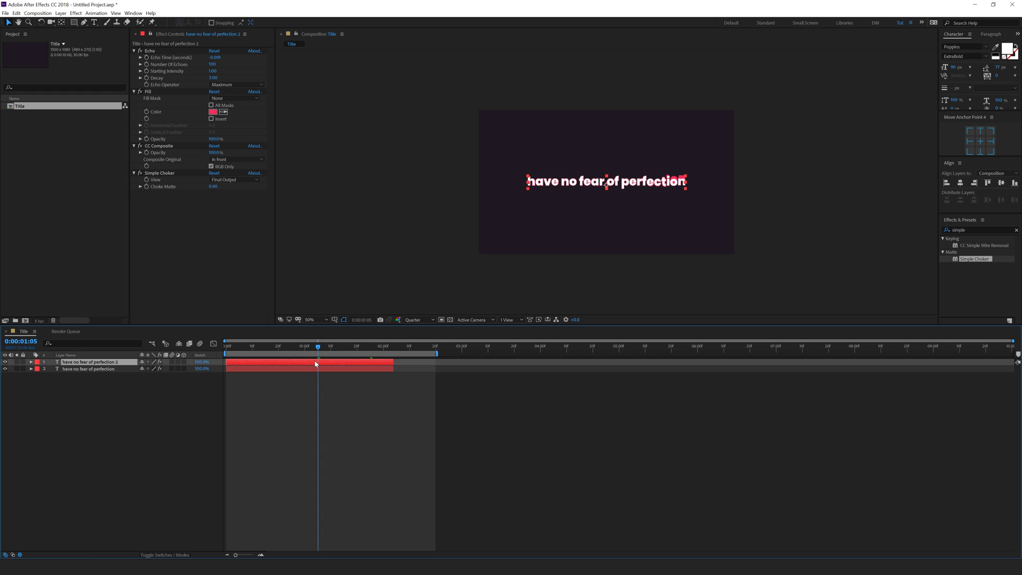
pyautogui.press('u')
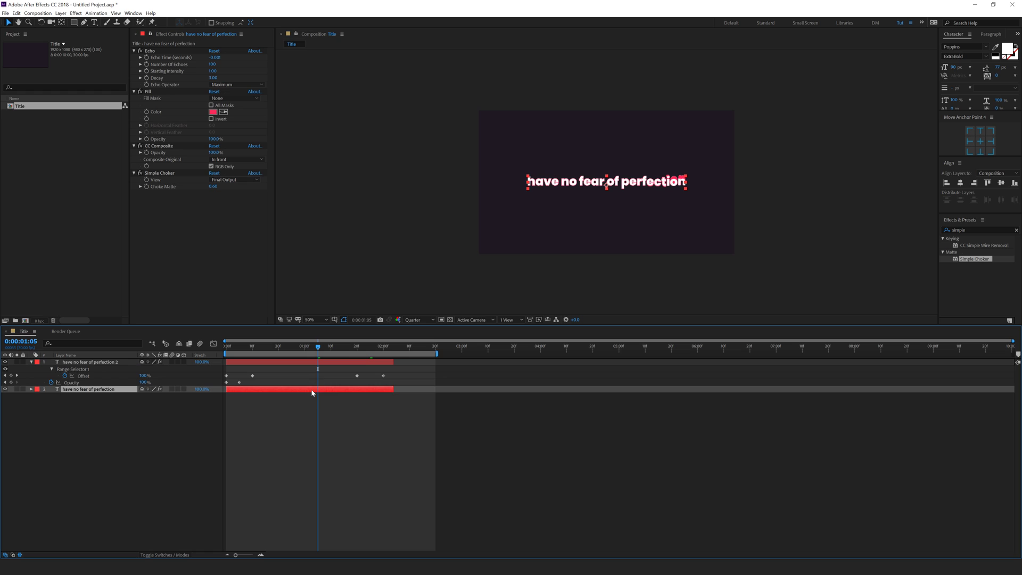
pyautogui.click(314, 391)
pyautogui.press('u')
pyautogui.moveTo(330, 363); pyautogui.dragTo(464, 367)
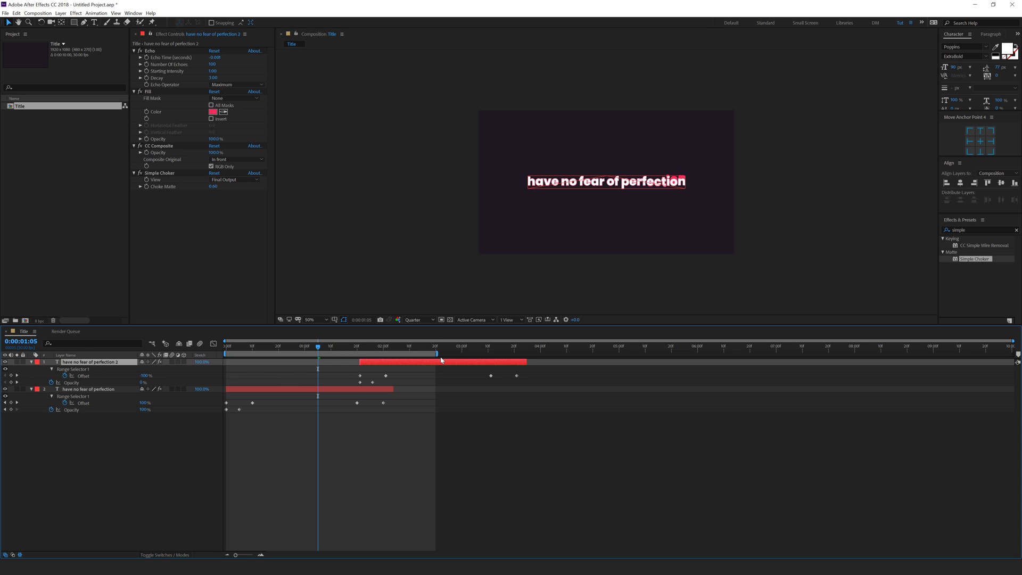
pyautogui.press('space')
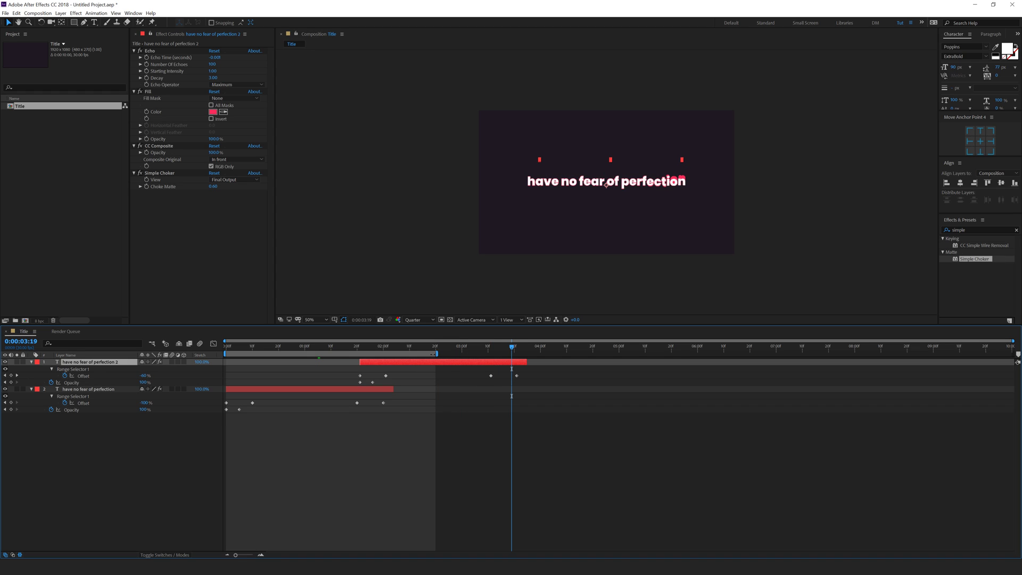
pyautogui.moveTo(434, 354); pyautogui.dragTo(541, 353)
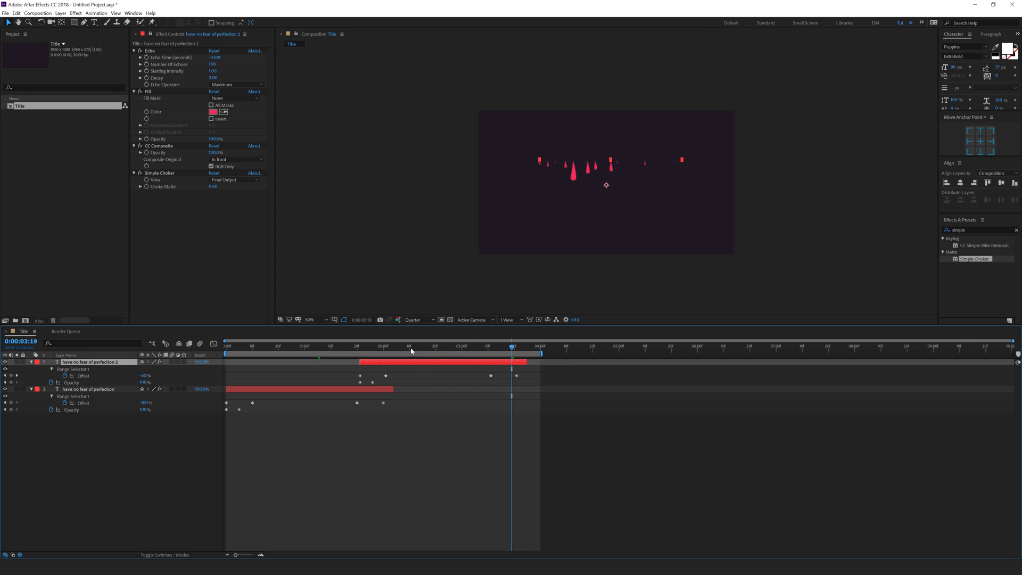
# - Replace the copy's text with 'you'll never reach it.'
pyautogui.hotkey('ctrl', 't')
pyautogui.doubleClick(477, 365)
pyautogui.write("you'll never reach it")
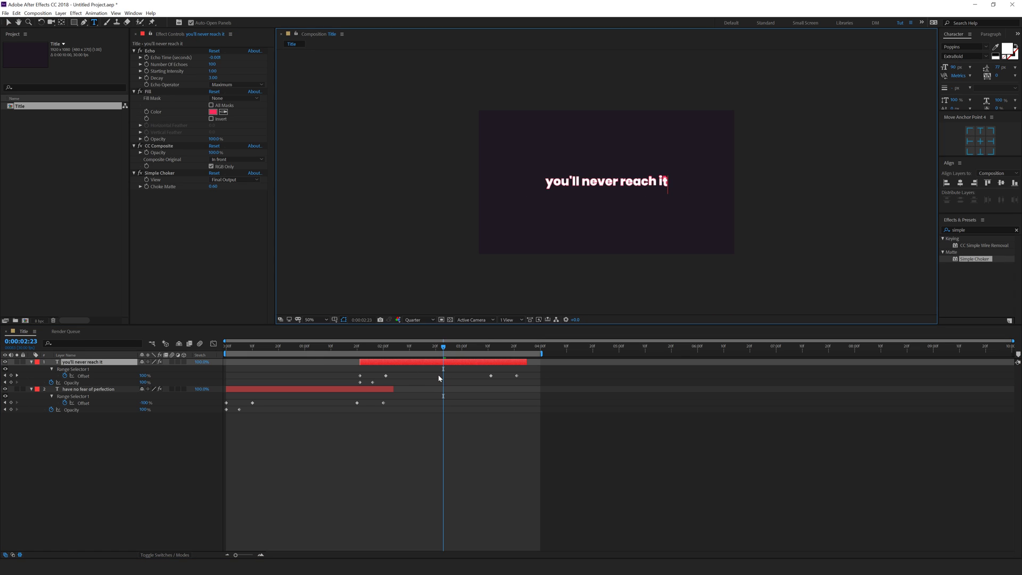
pyautogui.write('.')
pyautogui.click(334, 448)
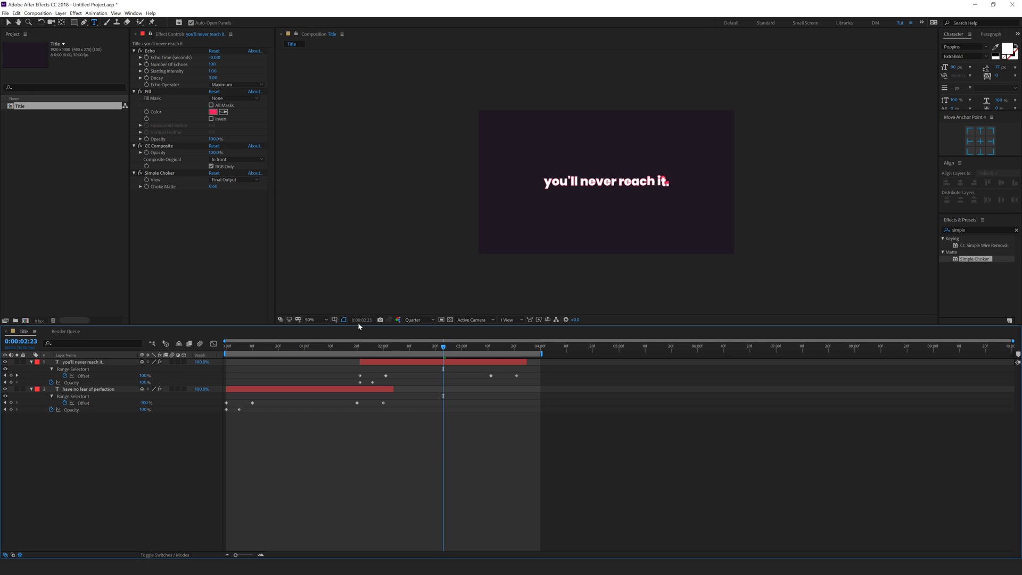
# - Change the new layer's Fill colour from pink to blue 2E6BF8
pyautogui.click(381, 362)
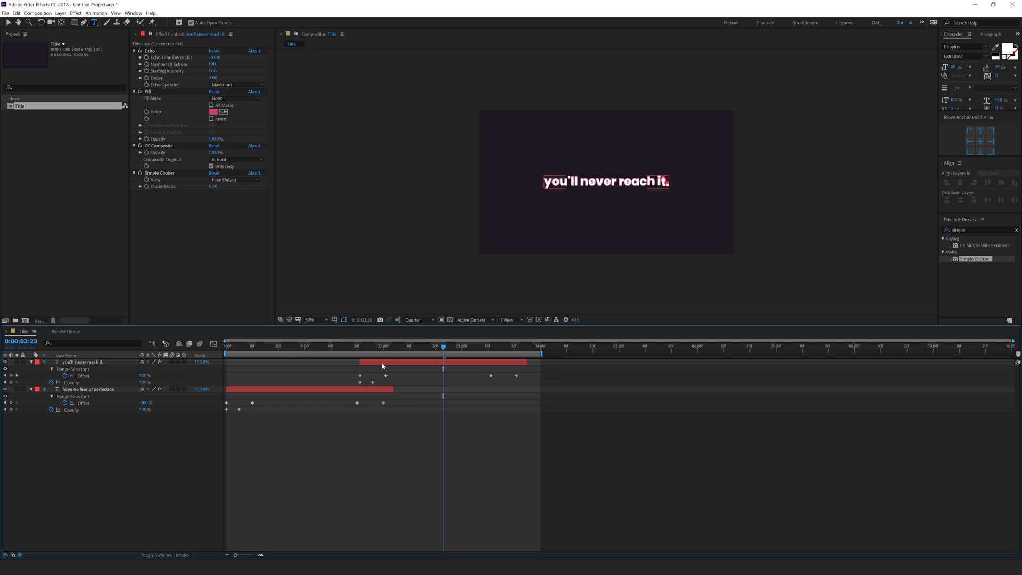
pyautogui.click(213, 112)
pyautogui.moveTo(213, 219); pyautogui.dragTo(214, 230)
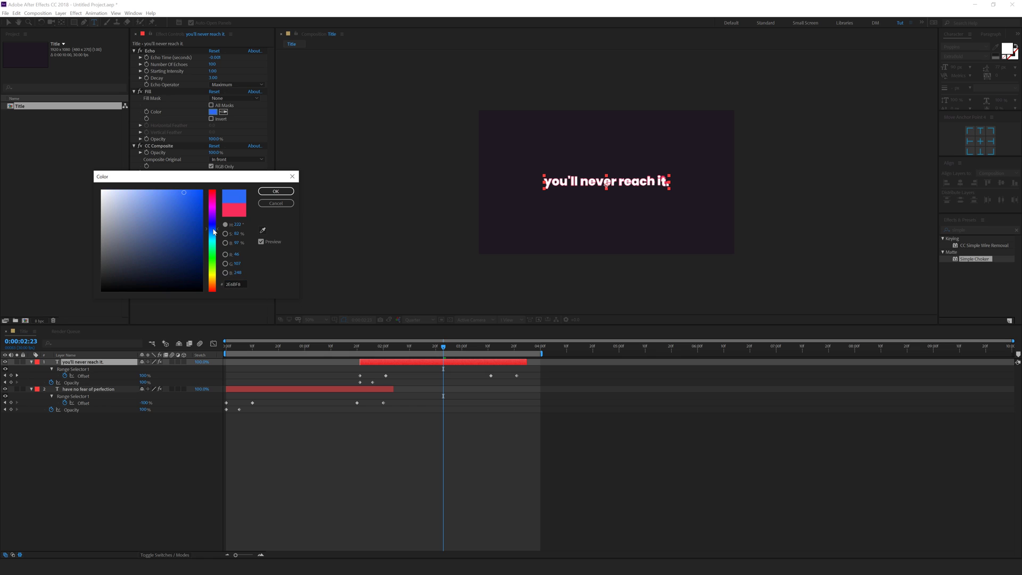
pyautogui.click(270, 192)
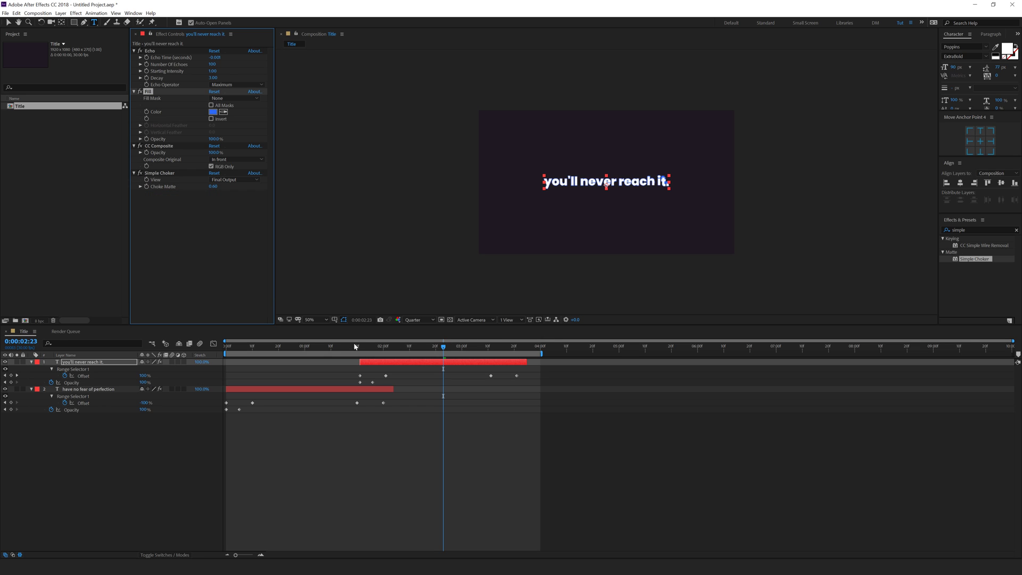
# - Shift the second line's layer a few frames later so it enters after the first line exits
pyautogui.moveTo(356, 347); pyautogui.dragTo(363, 349)
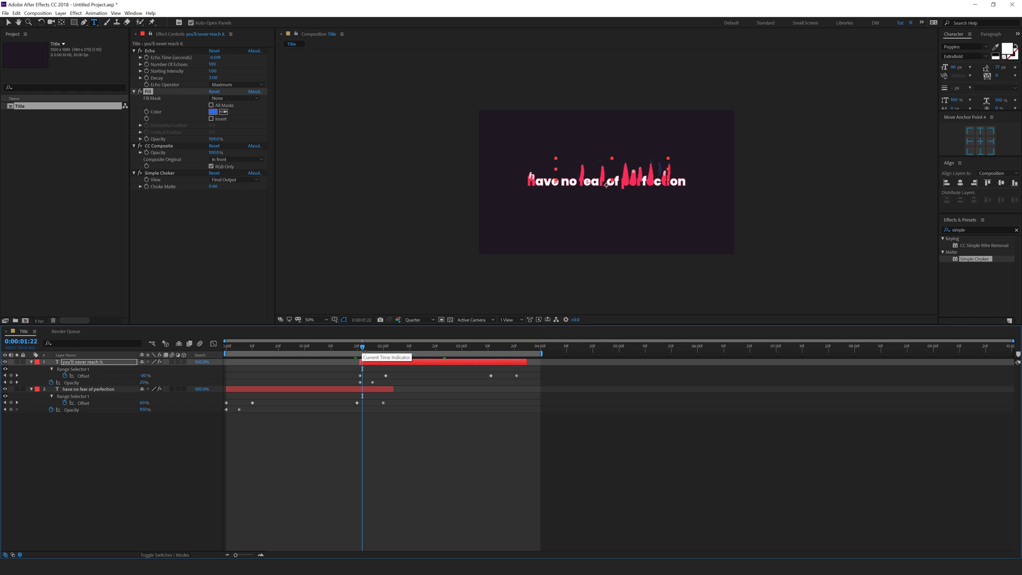
pyautogui.moveTo(370, 362); pyautogui.dragTo(375, 365)
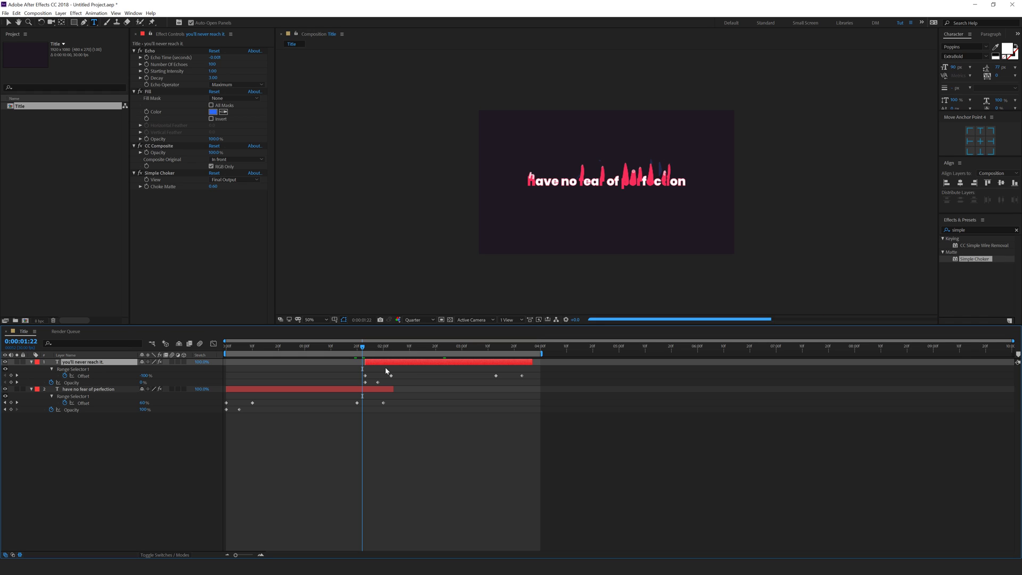
pyautogui.click(365, 351)
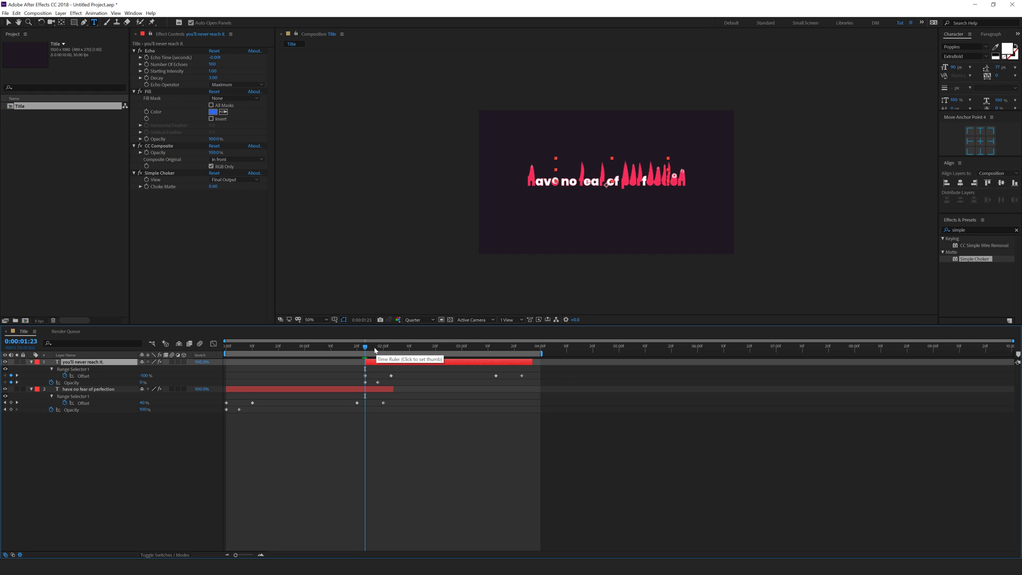
pyautogui.click(373, 347)
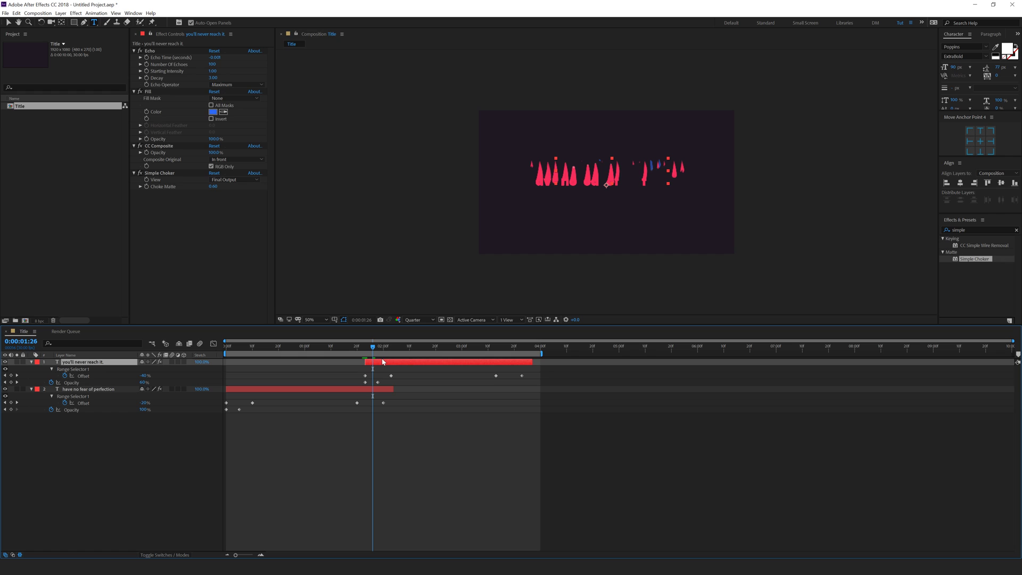
pyautogui.moveTo(378, 363); pyautogui.dragTo(376, 364)
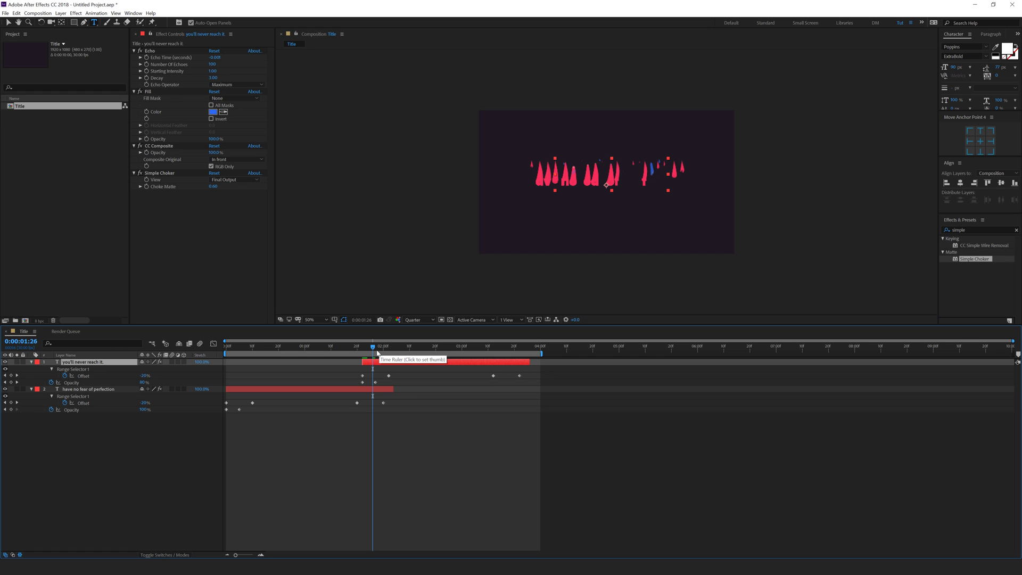
# - Step through frames 0:00:02:04 to 0:00:03:06 to review the handover, returning to 0:00:03:00
pyautogui.press('pagedown')
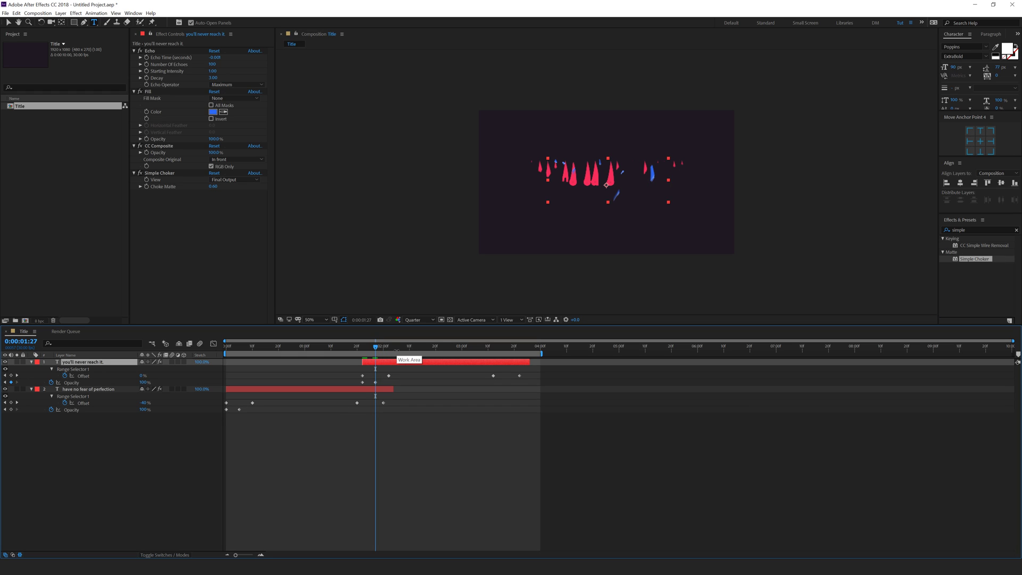
pyautogui.press('pagedown')
pyautogui.press('pagedown')
pyautogui.press('pagedown')
pyautogui.press('pagedown')
pyautogui.press('pagedown')
pyautogui.press('pagedown')
pyautogui.press('pagedown')
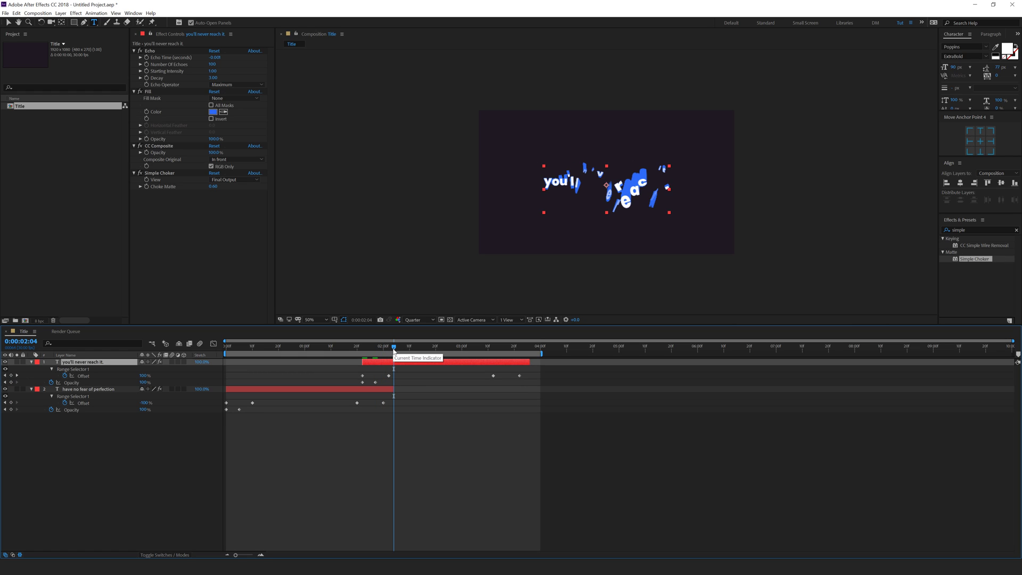
pyautogui.moveTo(493, 349); pyautogui.dragTo(477, 350)
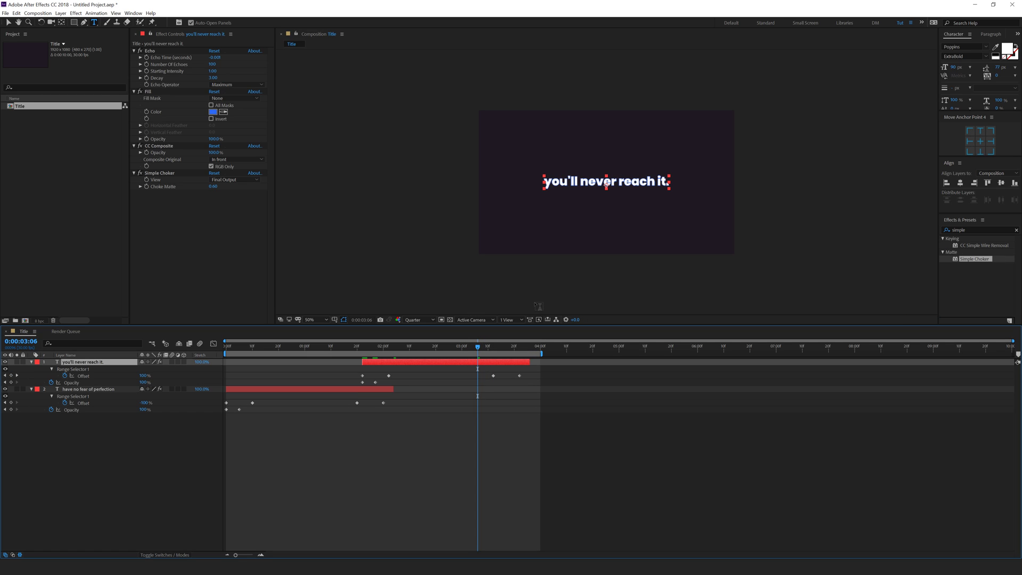
pyautogui.press('.')
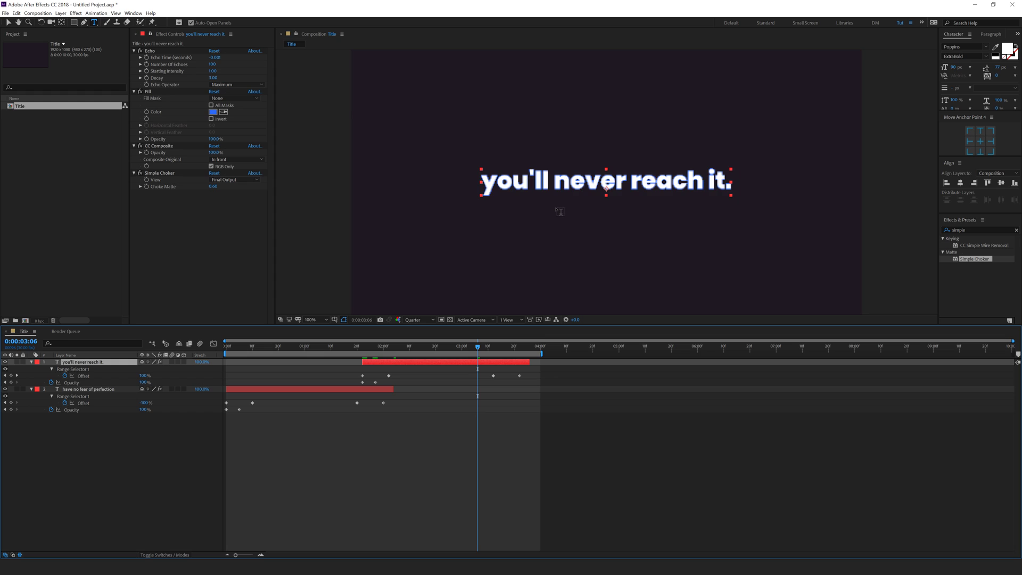
pyautogui.press(',')
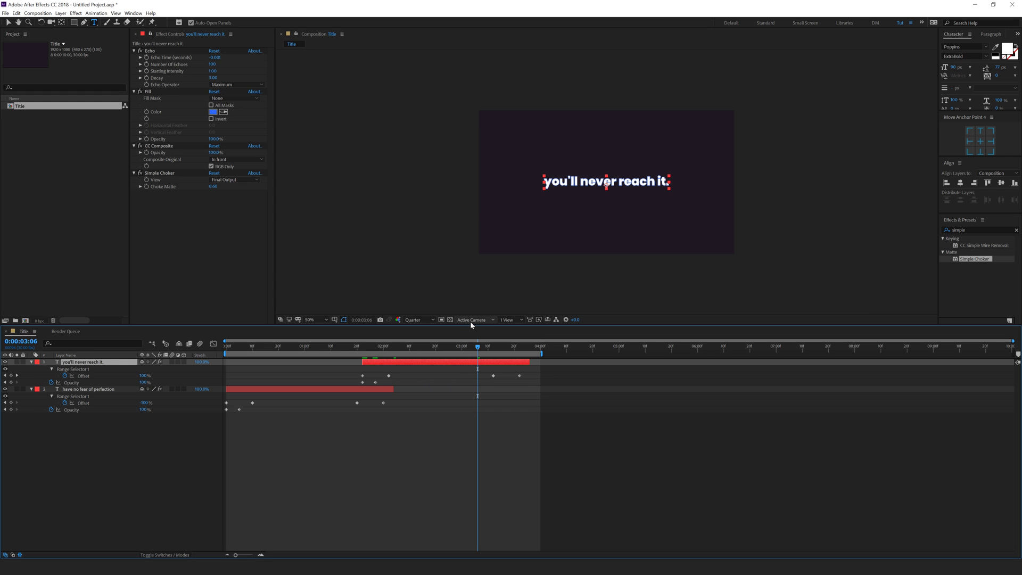
pyautogui.moveTo(492, 349); pyautogui.dragTo(502, 350)
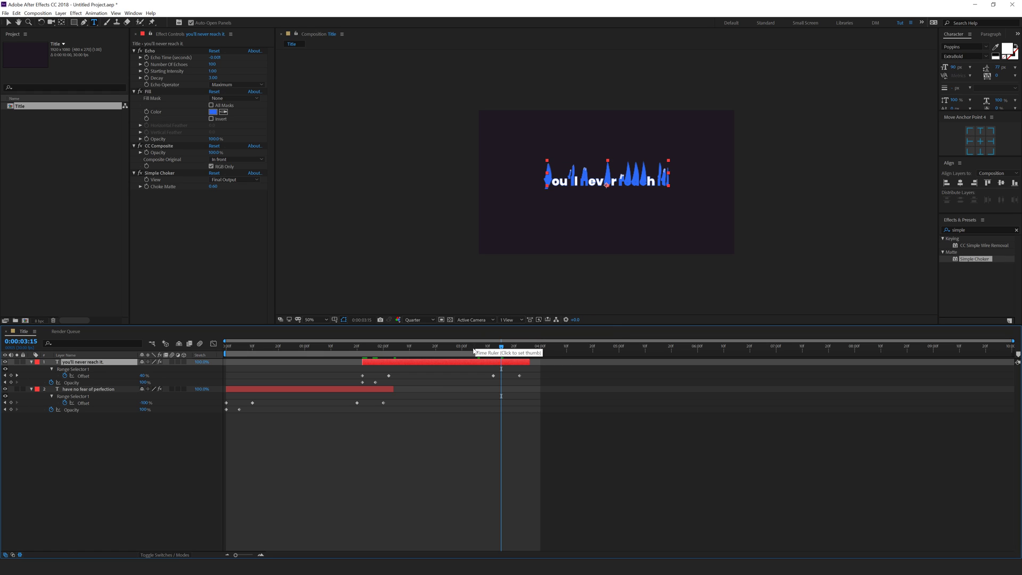
pyautogui.moveTo(496, 346); pyautogui.dragTo(463, 350)
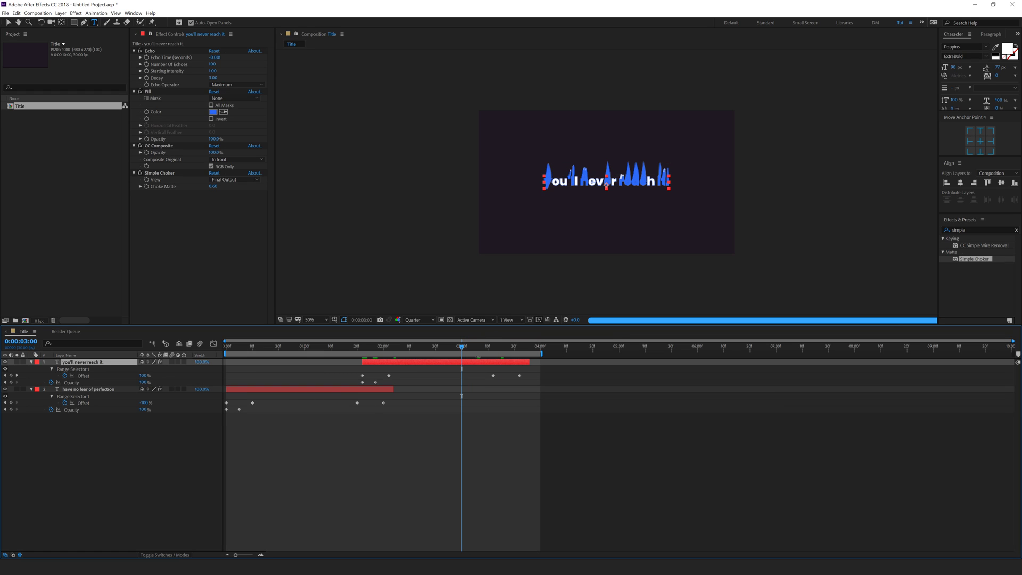
# - Keyframe the second line's Range Selector End from 100% down to 0%
pyautogui.click(52, 370)
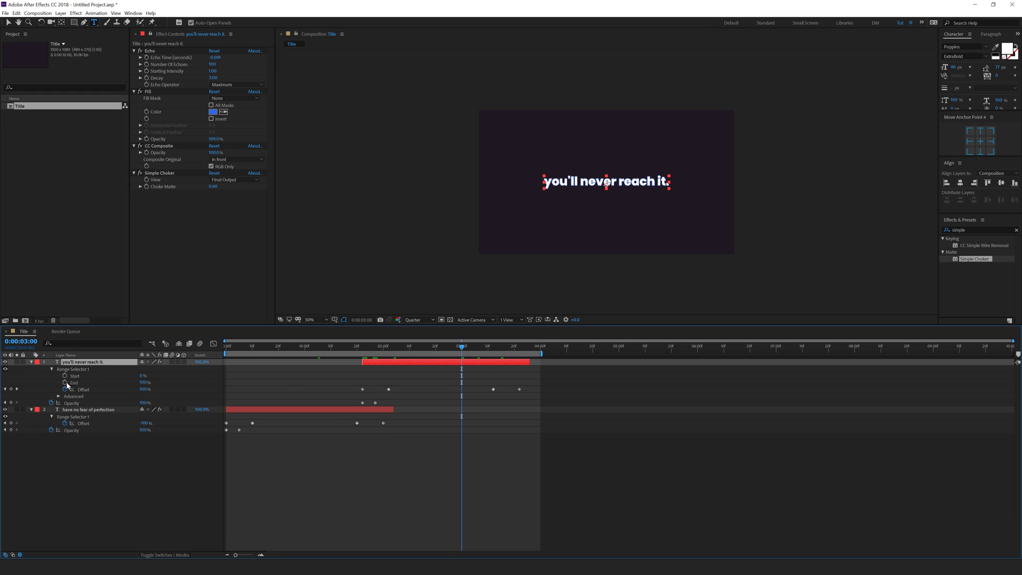
pyautogui.click(65, 382)
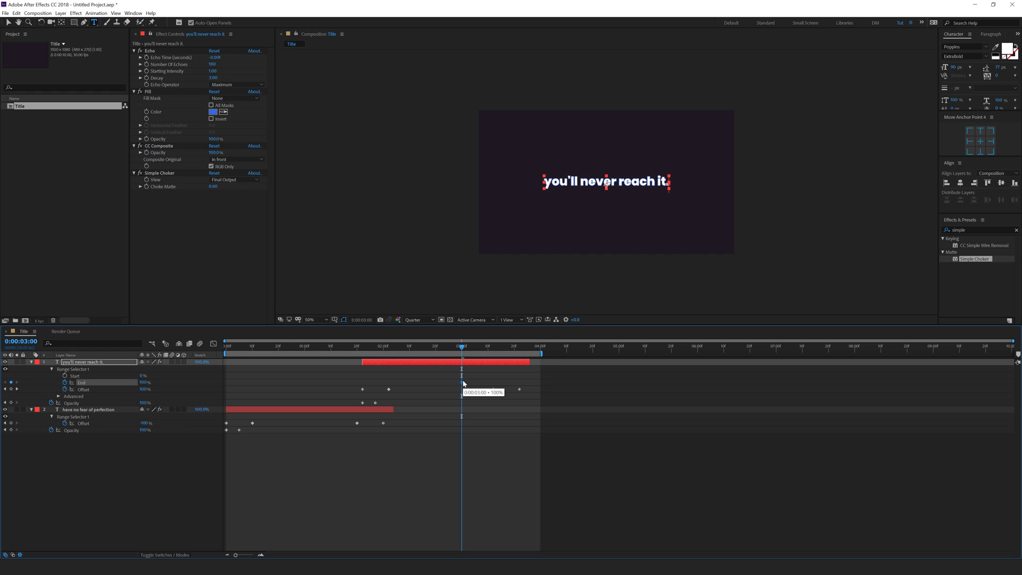
pyautogui.moveTo(472, 350); pyautogui.dragTo(495, 351)
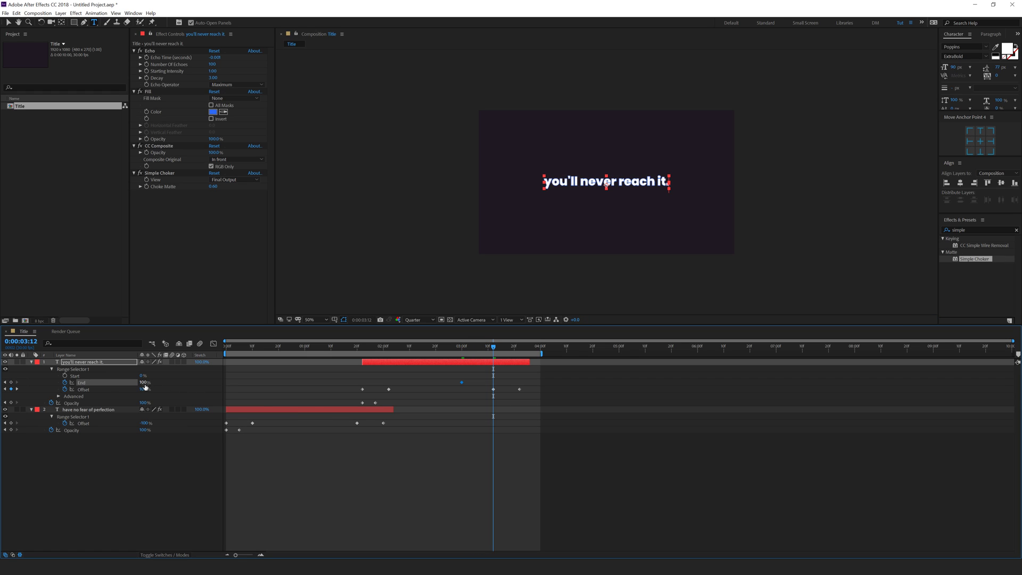
pyautogui.click(143, 382)
pyautogui.write('0')
pyautogui.click(310, 458)
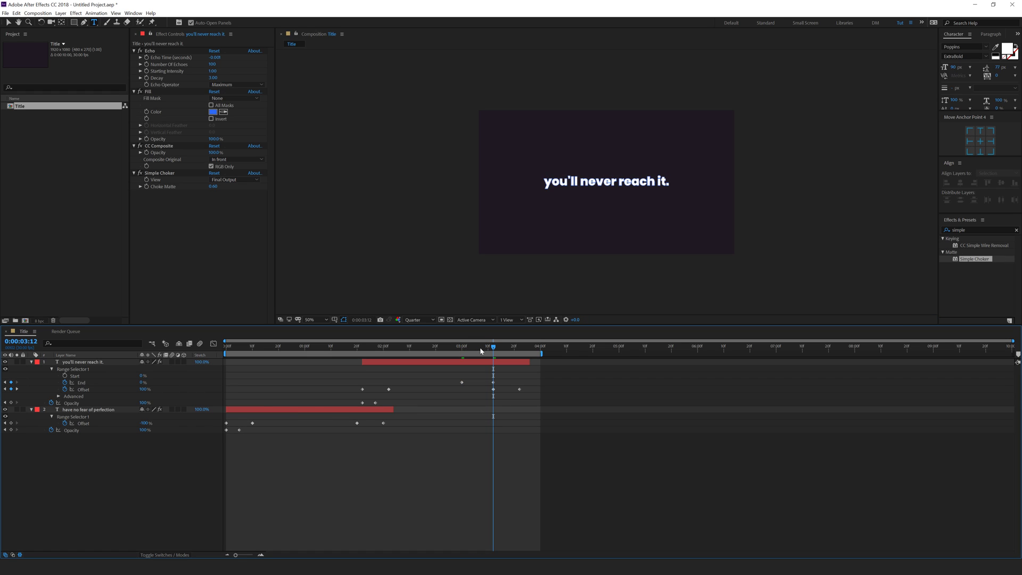
# - Scrub through the second line's exit to 0:00:03:25, where the text has gone
pyautogui.moveTo(494, 349); pyautogui.dragTo(499, 349)
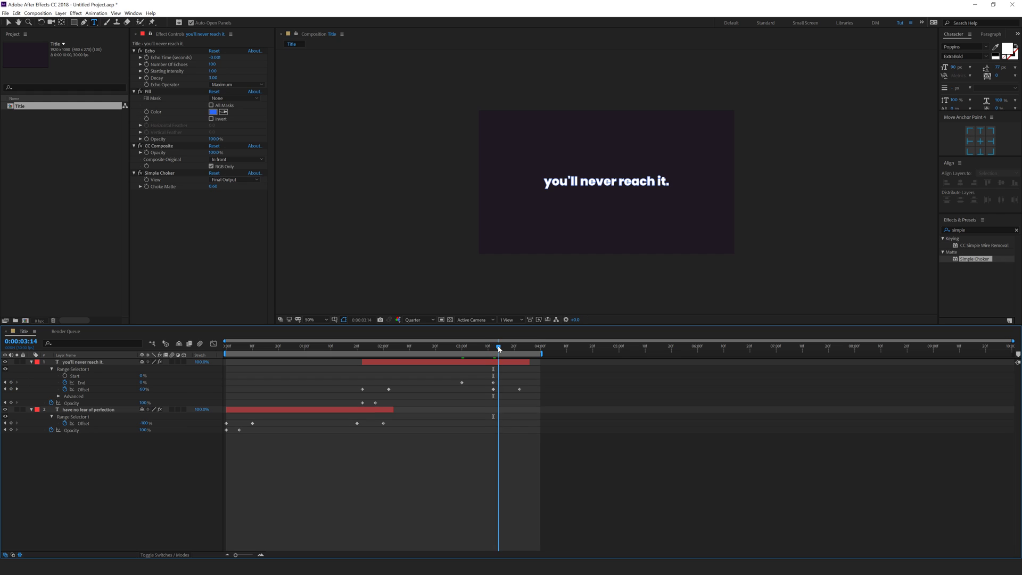
pyautogui.moveTo(505, 349); pyautogui.dragTo(524, 350)
pyautogui.click(527, 349)
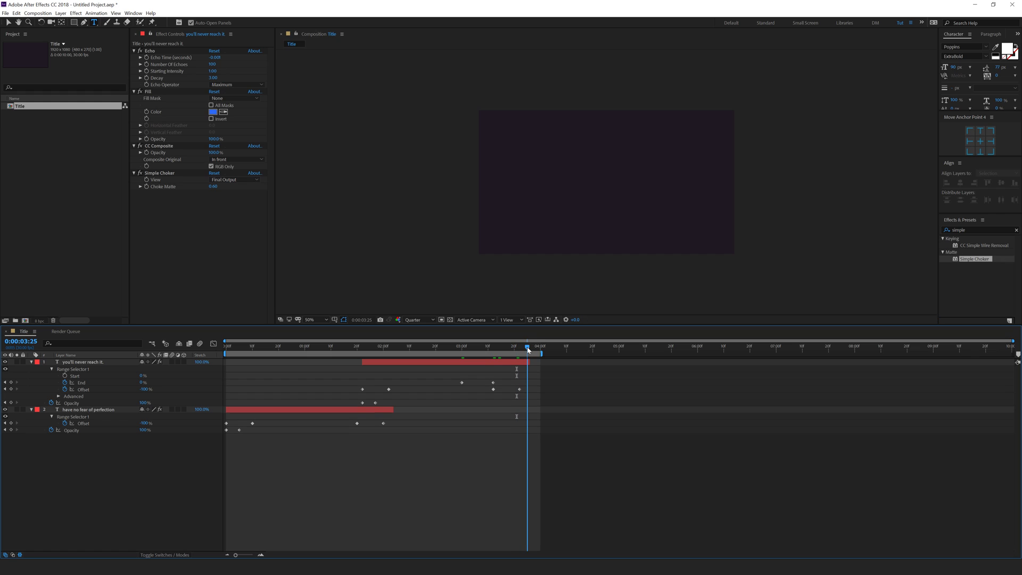
# - End the work area at 0:00:03:25, set preview resolution to Half, and play back to 0:00:03:01
pyautogui.press('n')
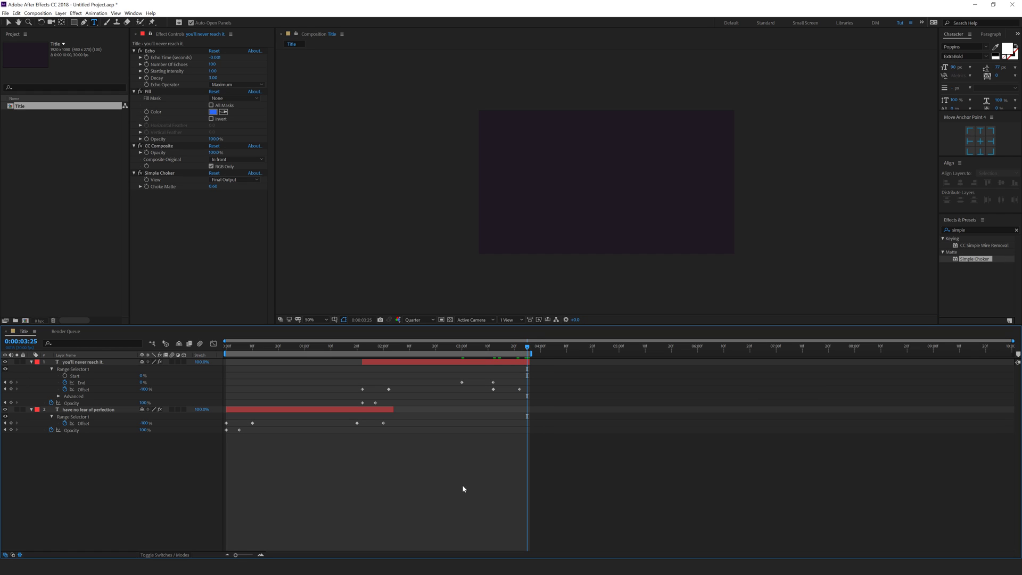
pyautogui.click(414, 321)
pyautogui.click(422, 337)
pyautogui.press('space')
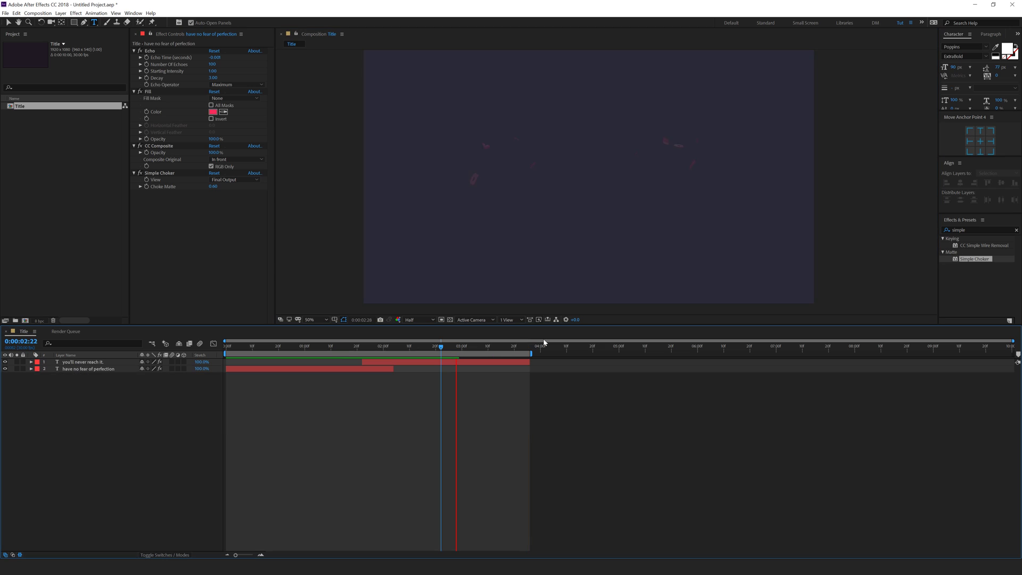
pyautogui.click(463, 348)
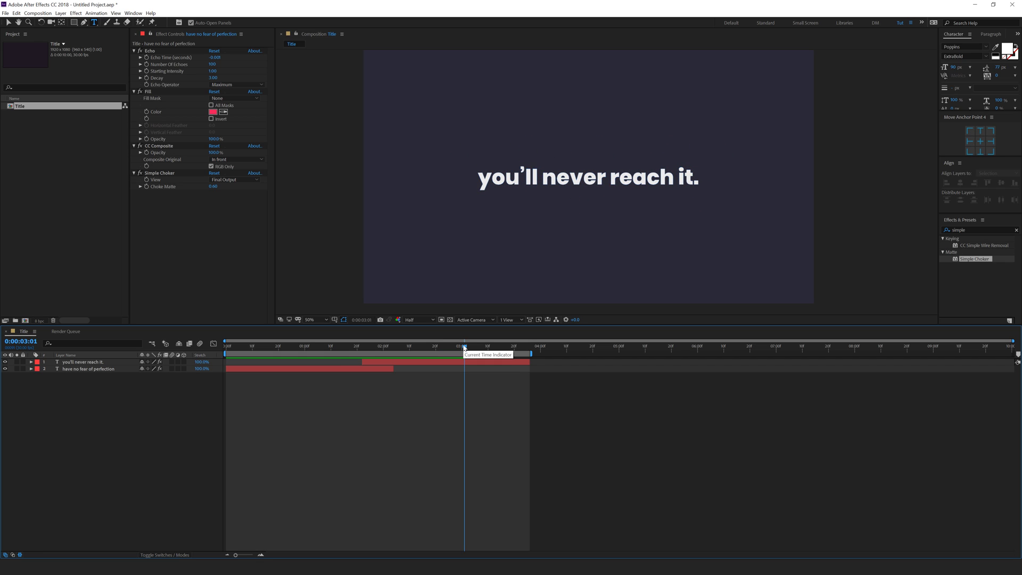